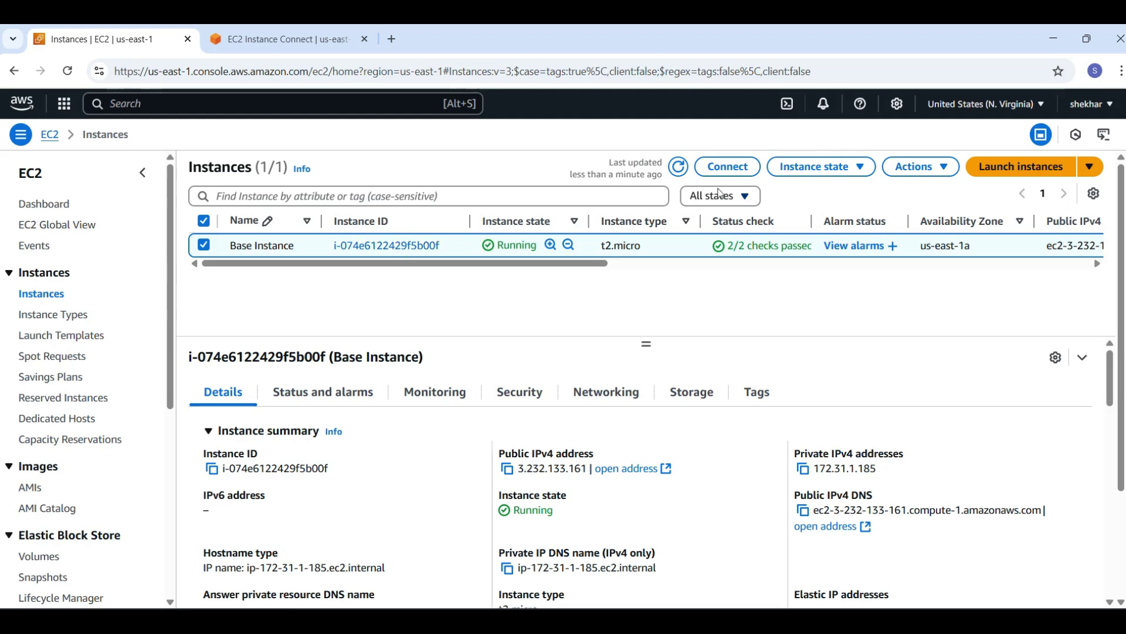
Step: Connect to the Base Instance using EC2 Instance Connect as ec2-user and switch to root with sudo -i
{"action": "left_click", "coordinate": [726, 169]}
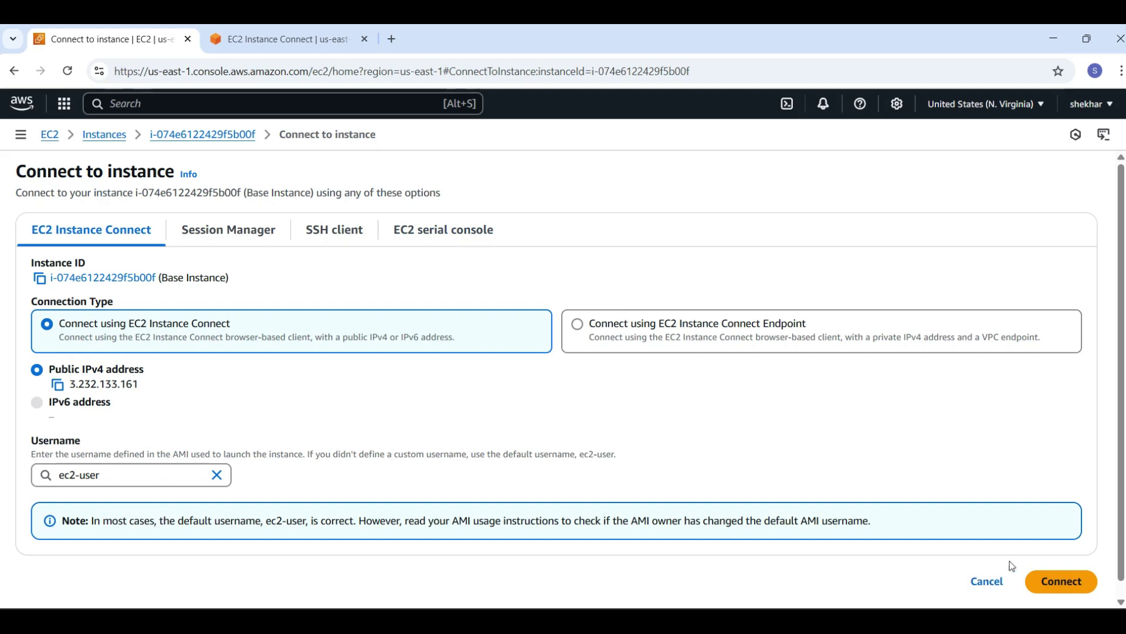
{"action": "left_click", "coordinate": [1060, 581]}
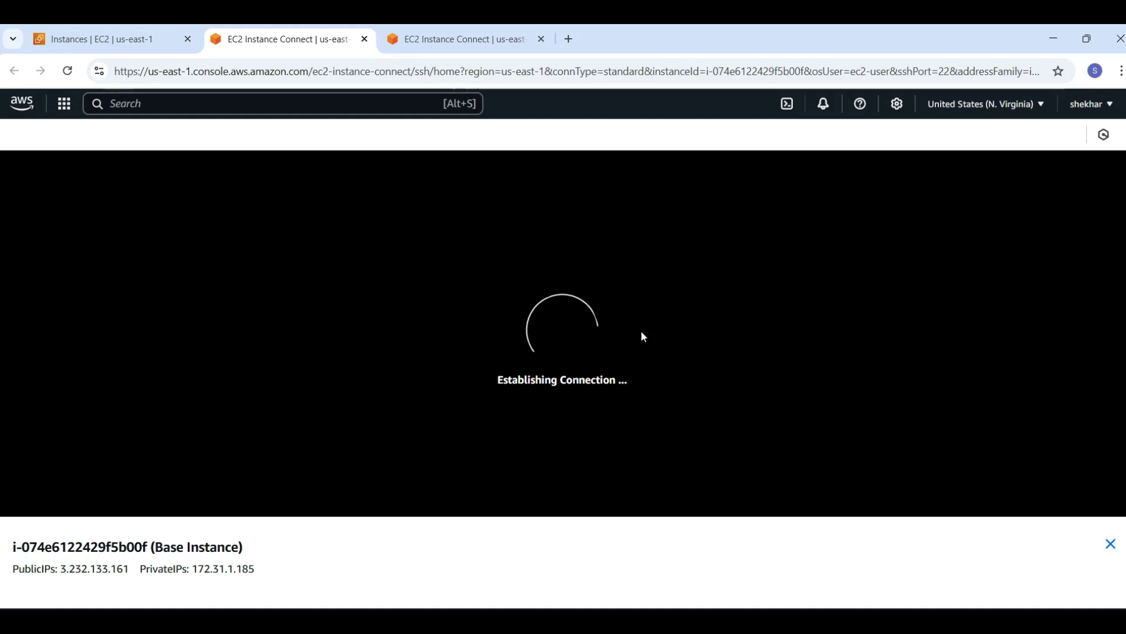
{"action": "type", "text": "su"}
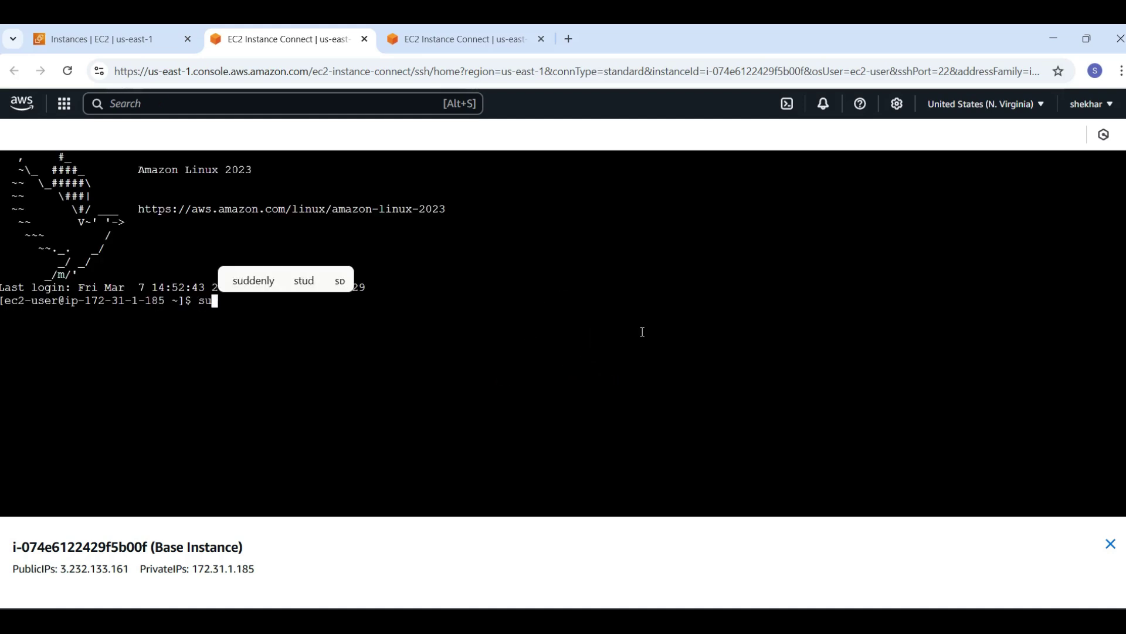
{"action": "type", "text": "do "}
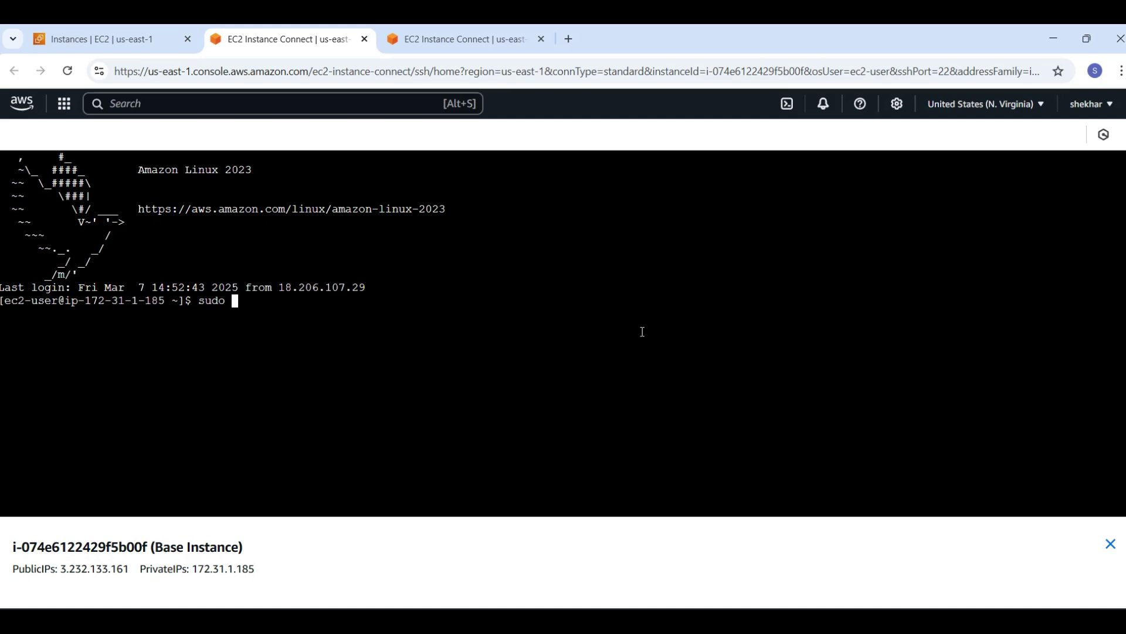
{"action": "type", "text": "-i"}
{"action": "left_click_drag", "start_coordinate": [642, 332], "coordinate": [533, 312]}
{"action": "left_click", "coordinate": [485, 318]}
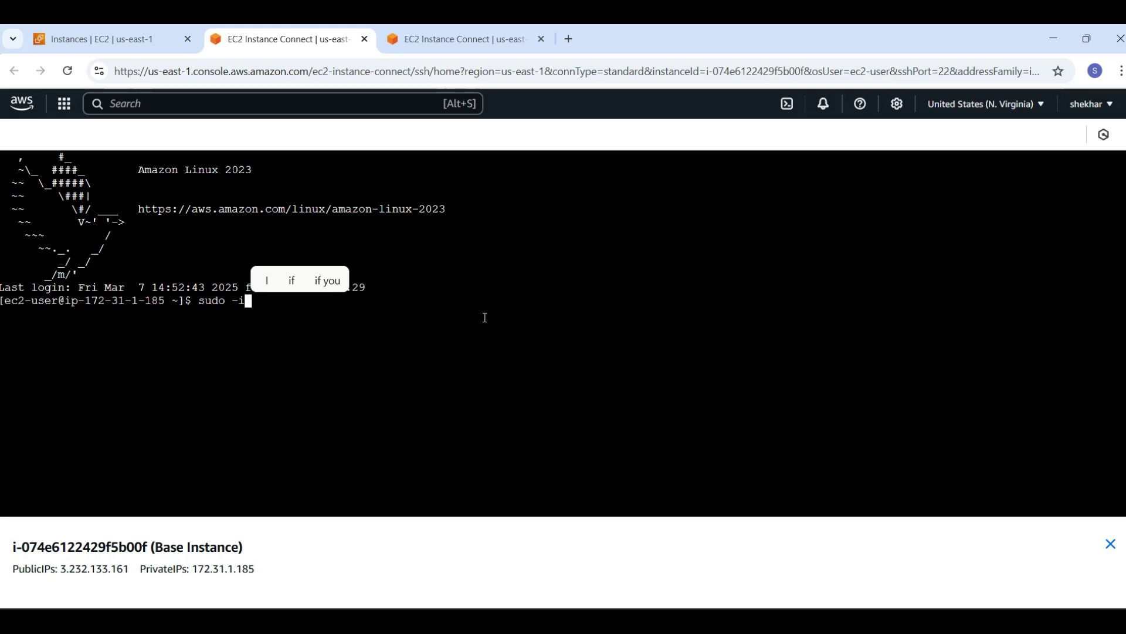
{"action": "key", "text": "Return"}
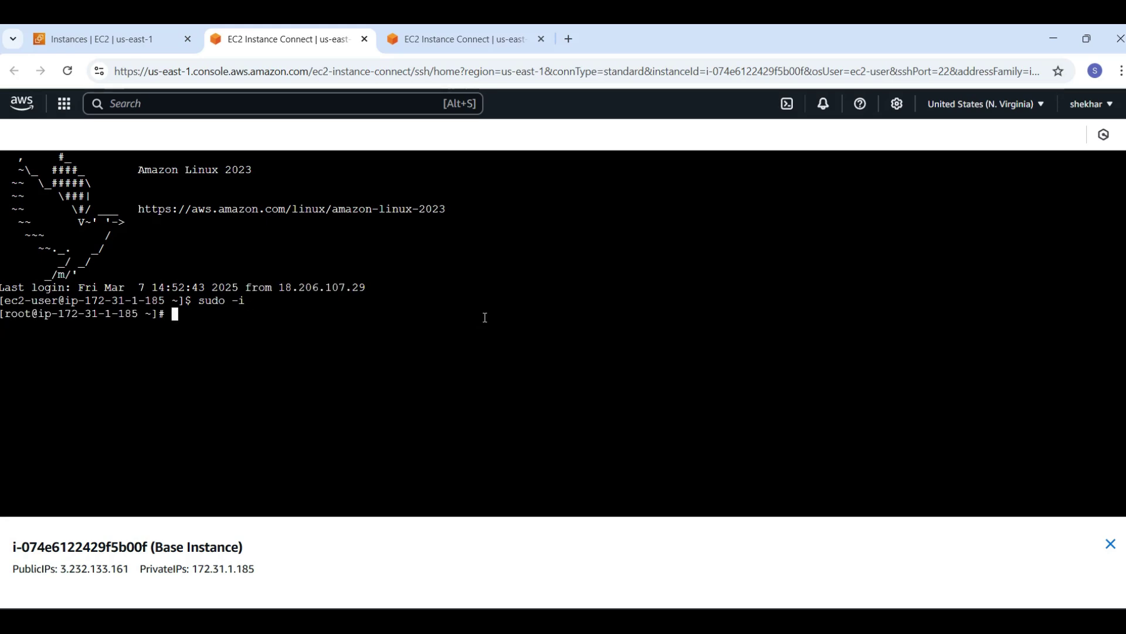
Step: Install the Apache web server as root by running yum install httpd
{"action": "double_click", "coordinate": [23, 314]}
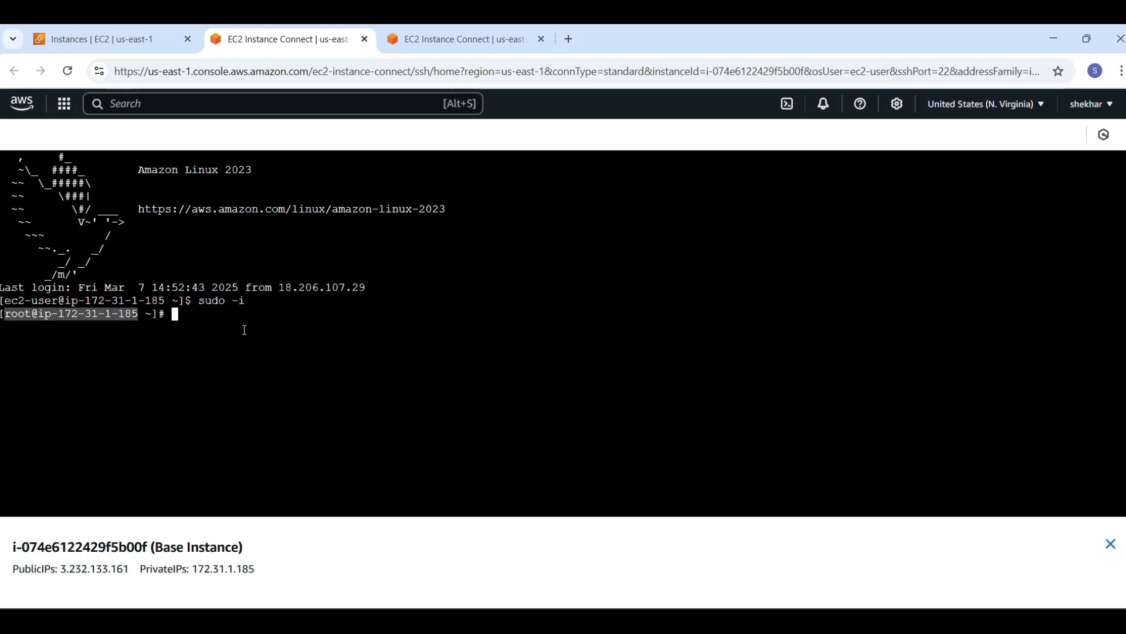
{"action": "left_click", "coordinate": [245, 330]}
{"action": "type", "text": "yu"}
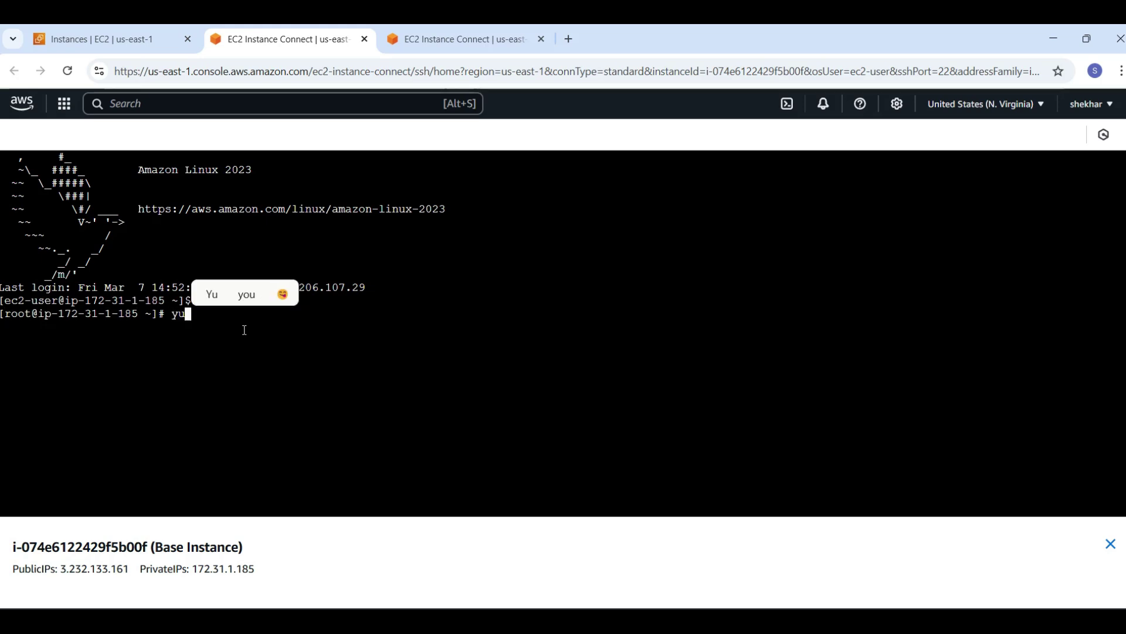
{"action": "type", "text": "m install httpd"}
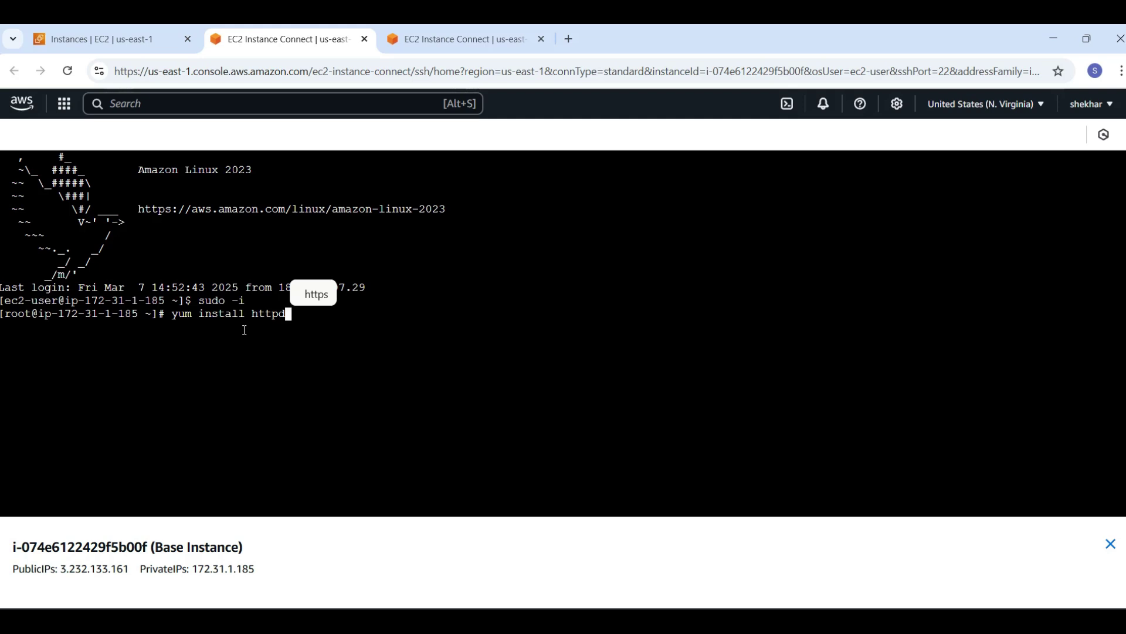
{"action": "key", "text": "Return"}
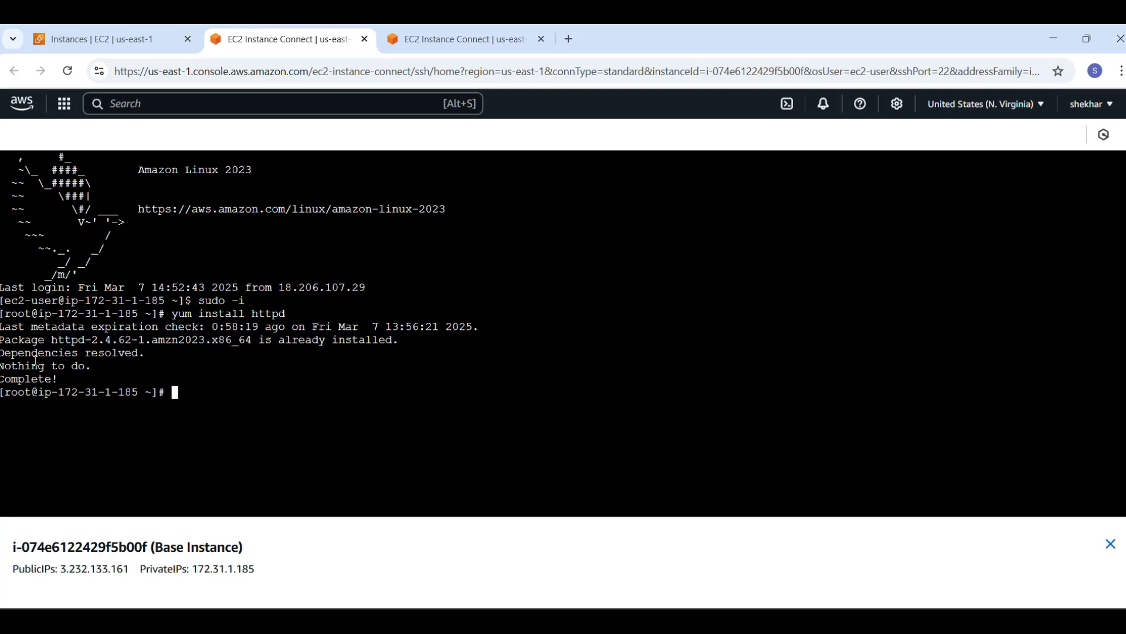
{"action": "left_click_drag", "start_coordinate": [173, 315], "coordinate": [292, 314]}
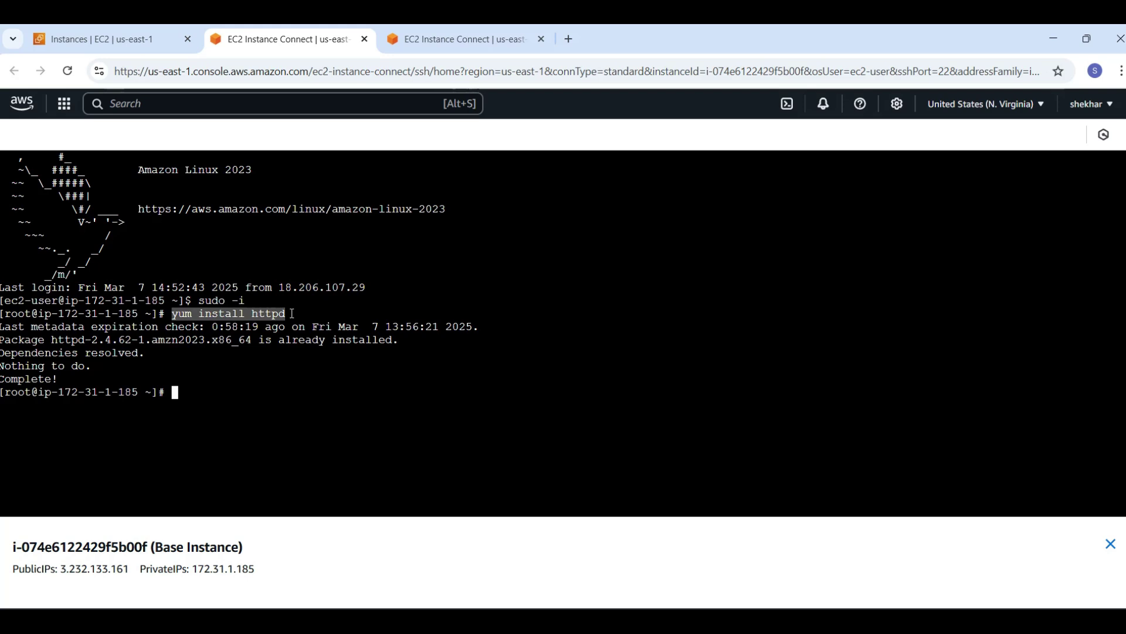
{"action": "left_click", "coordinate": [309, 352]}
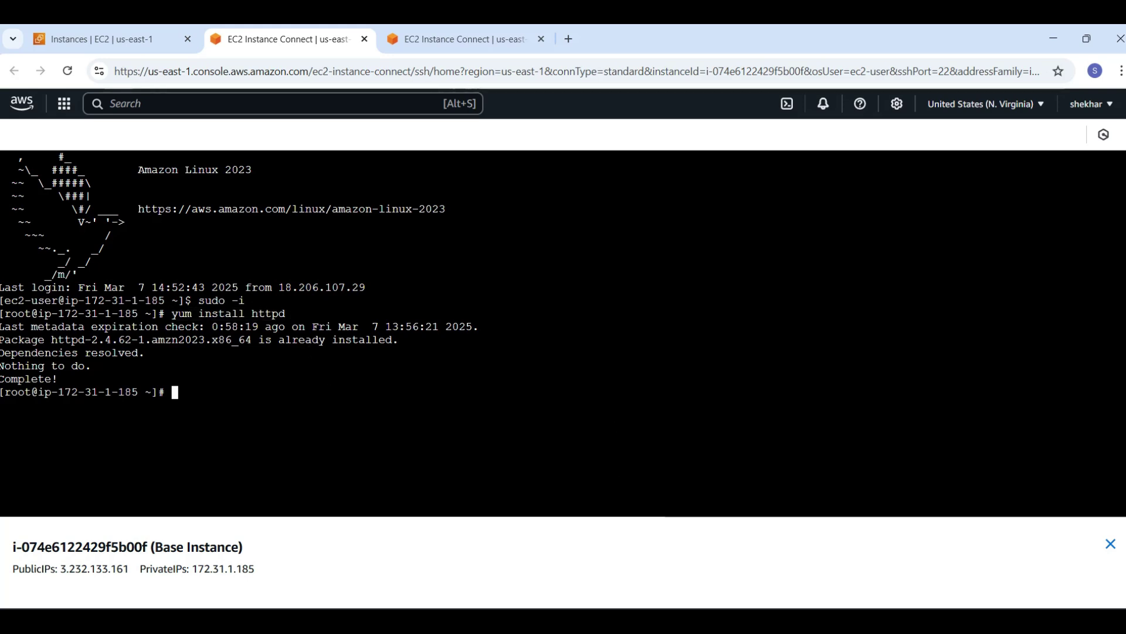
Step: Switch to Notepad++ and copy the command vi /var/www/html/index.html from line 3 of Httpd.txt
{"action": "left_click", "coordinate": [751, 563]}
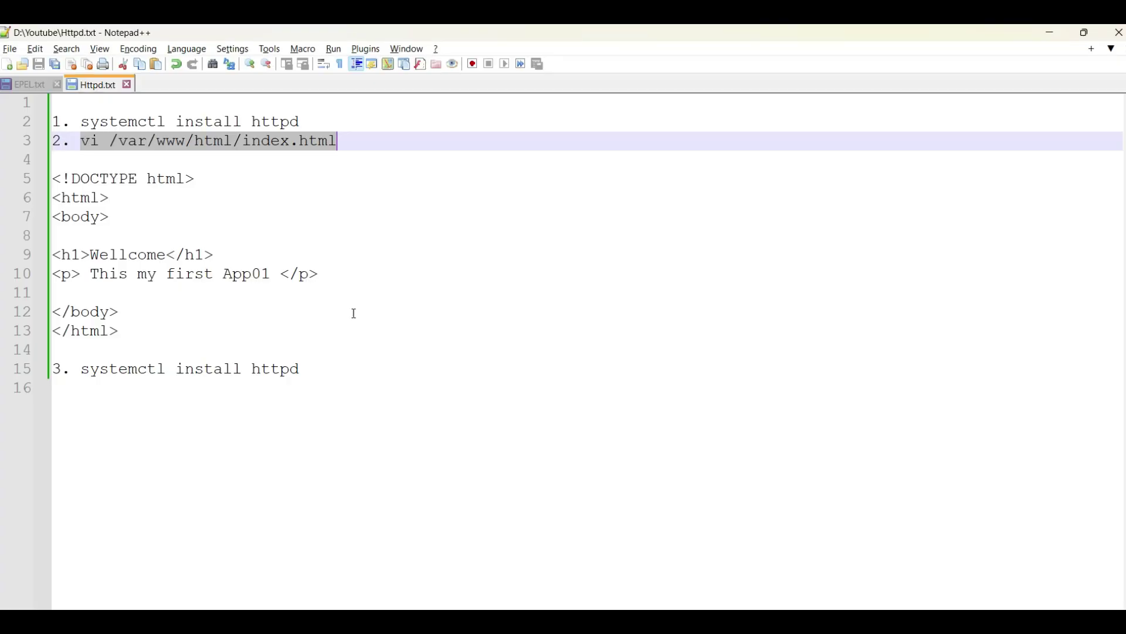
{"action": "left_click", "coordinate": [284, 217]}
{"action": "left_click_drag", "start_coordinate": [83, 142], "coordinate": [339, 151]}
{"action": "key", "text": "ctrl+c"}
{"action": "left_click", "coordinate": [230, 221]}
{"action": "left_click_drag", "start_coordinate": [243, 146], "coordinate": [343, 138]}
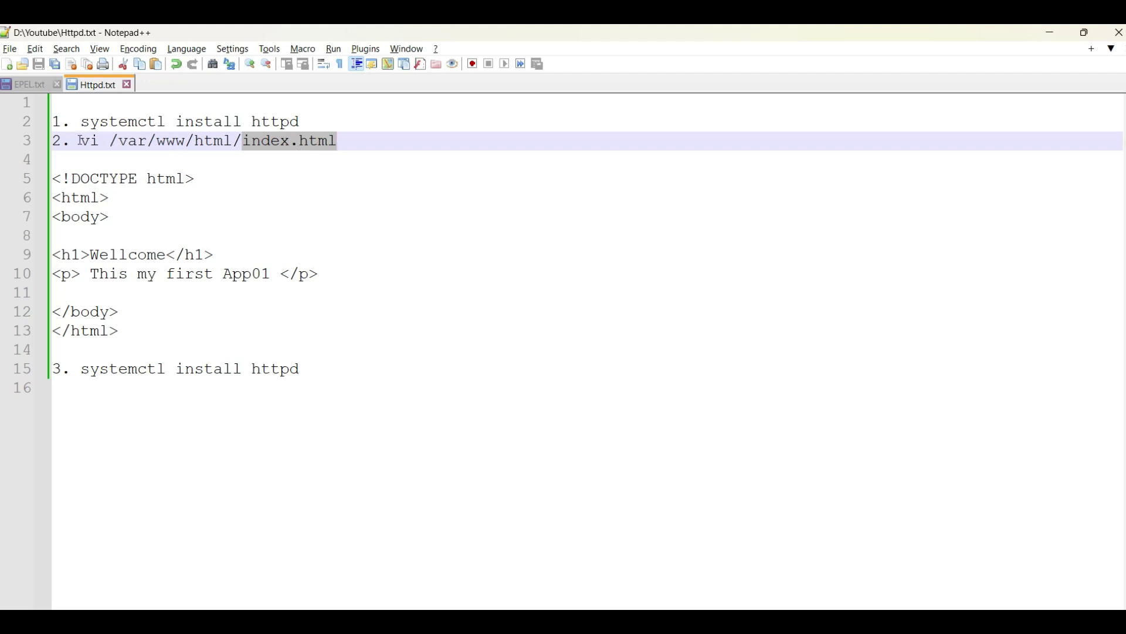
{"action": "left_click_drag", "start_coordinate": [80, 141], "coordinate": [101, 143]}
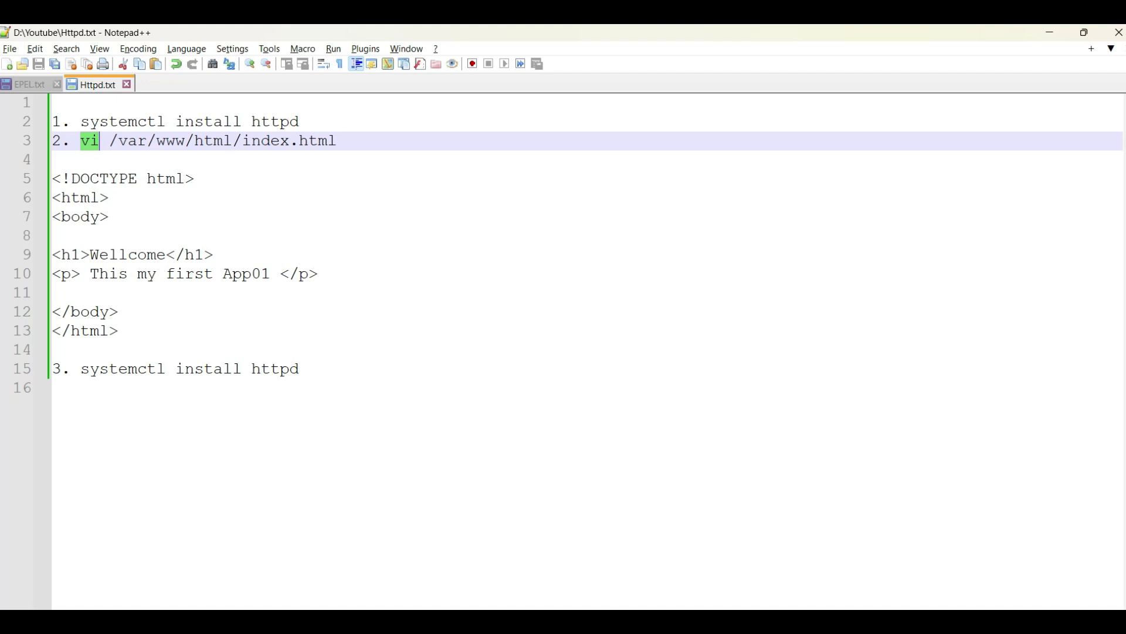
Step: Switch back to the instance terminal in Chrome and run the copied command vi /var/www/html/index.html
{"action": "mouse_move", "coordinate": [722, 622]}
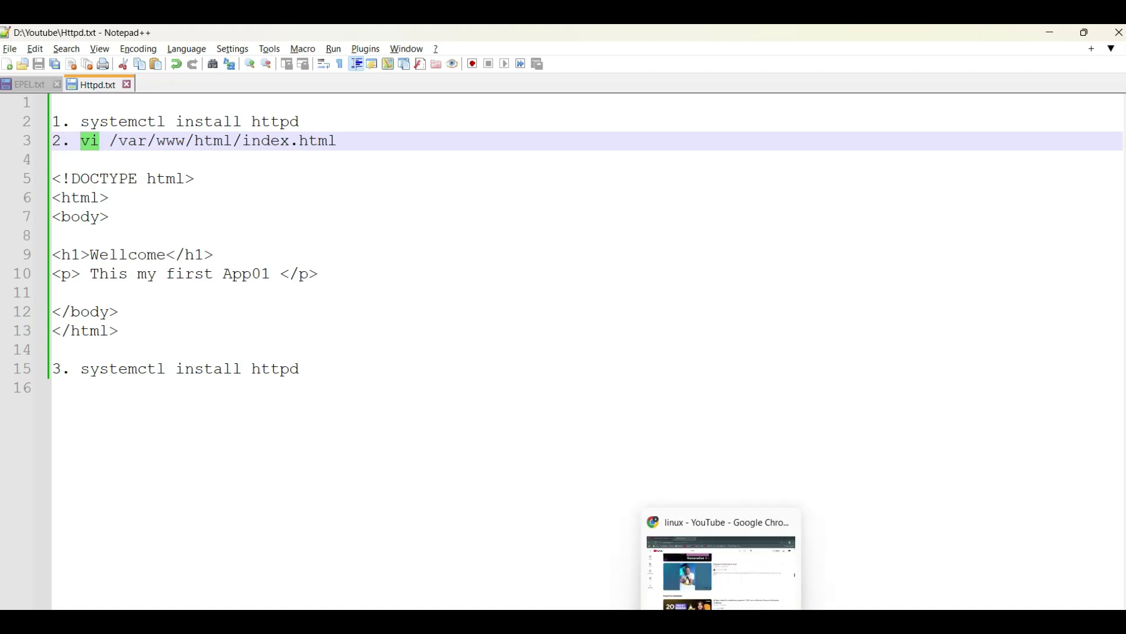
{"action": "left_click", "coordinate": [491, 572]}
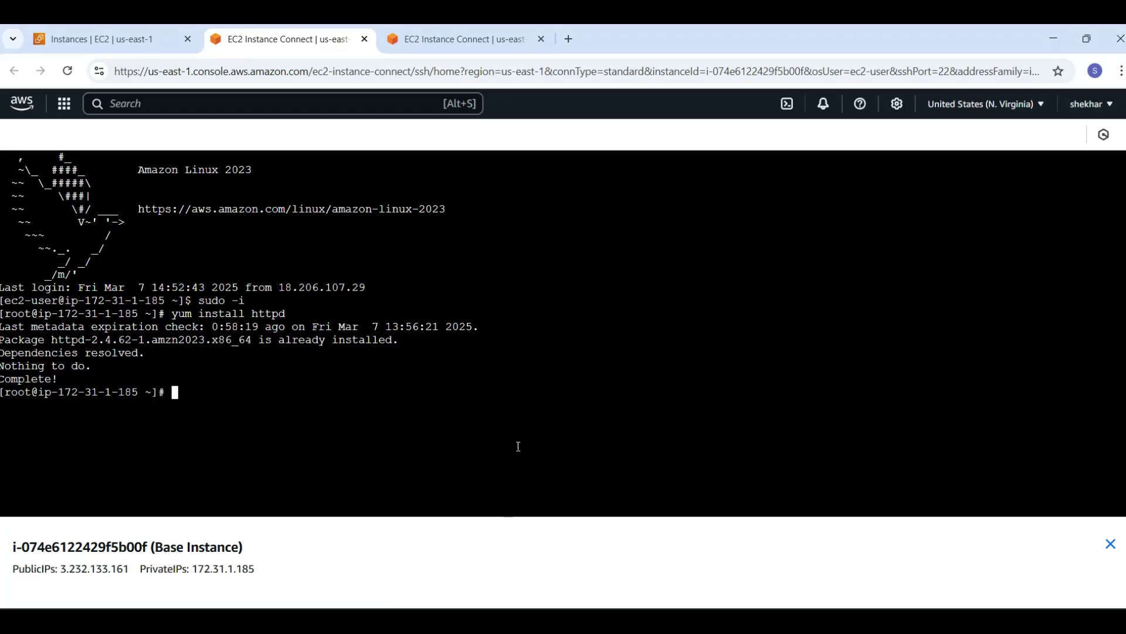
{"action": "right_click", "coordinate": [551, 334]}
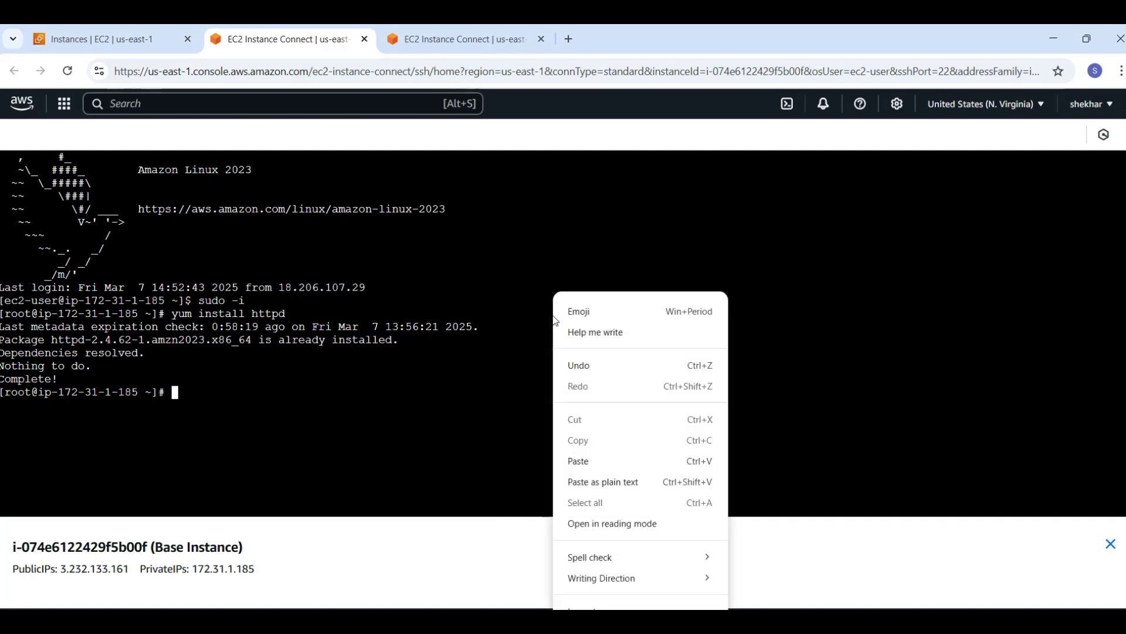
{"action": "left_click", "coordinate": [607, 461]}
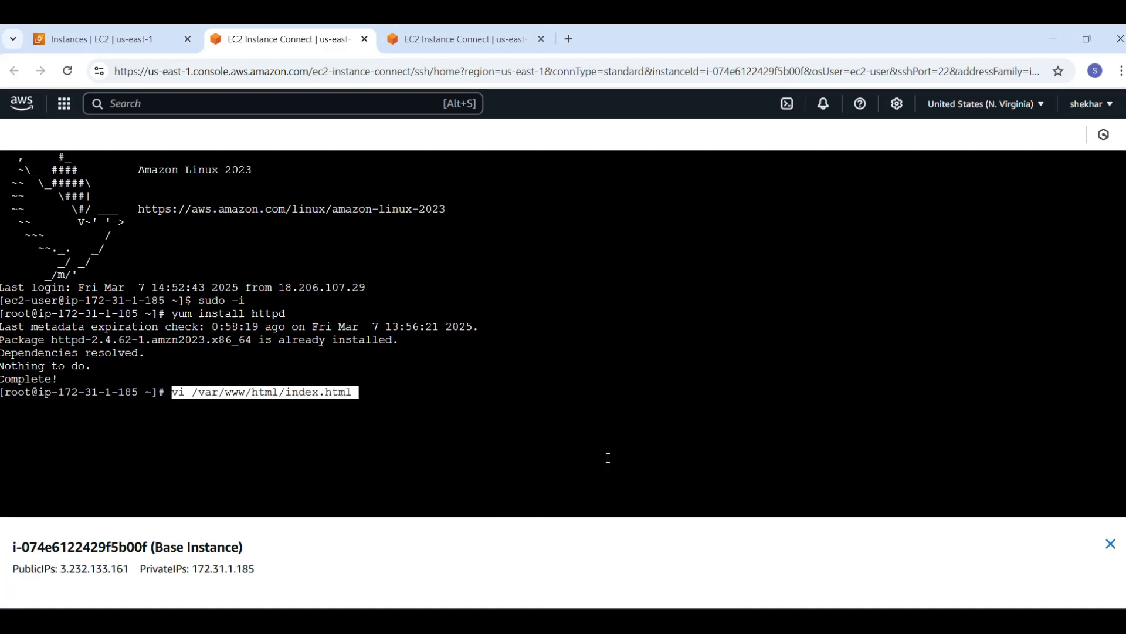
{"action": "key", "text": "Return"}
{"action": "key", "text": "Return"}
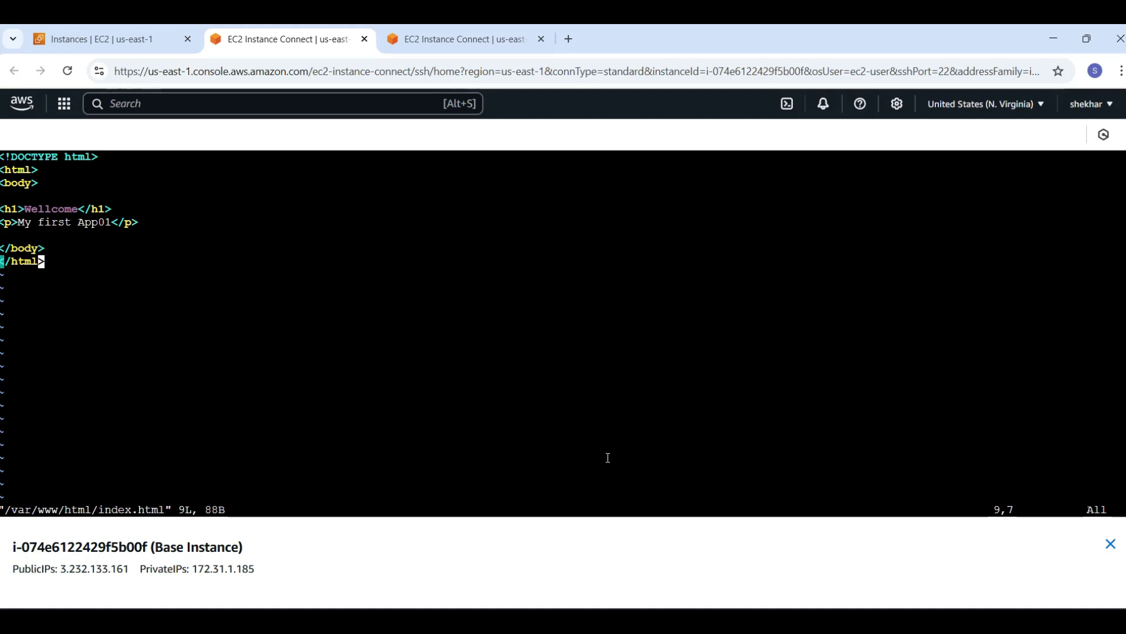
Step: Review the heading and paragraph in index.html, and save and quit vi with :wq
{"action": "triple_click", "coordinate": [68, 210]}
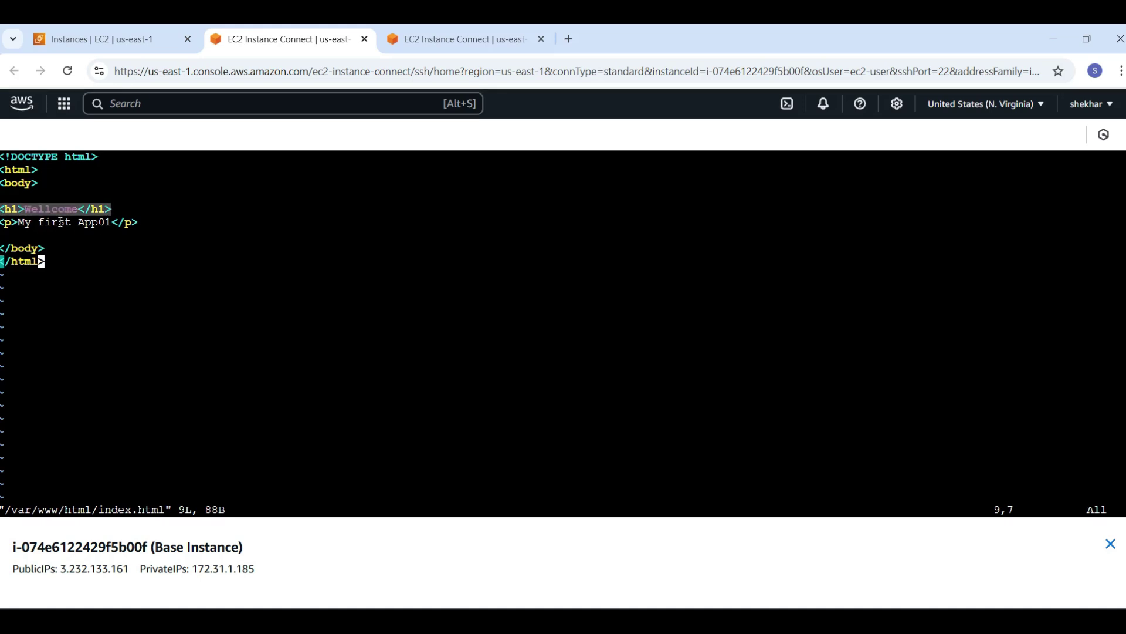
{"action": "left_click", "coordinate": [165, 256]}
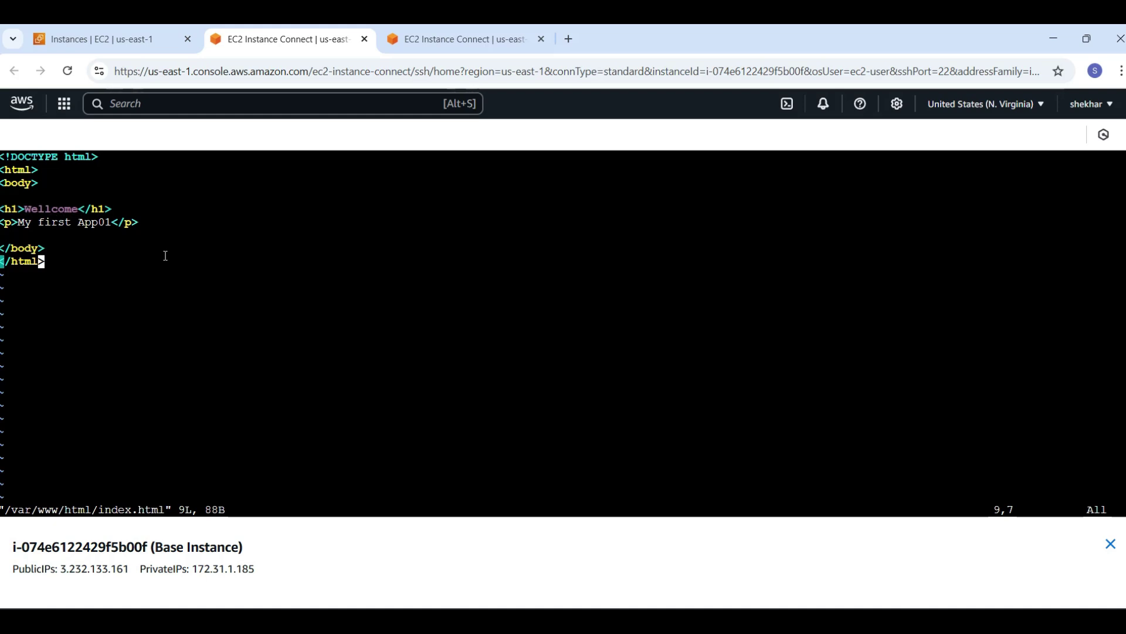
{"action": "type", "text": ":wq"}
{"action": "key", "text": "Return"}
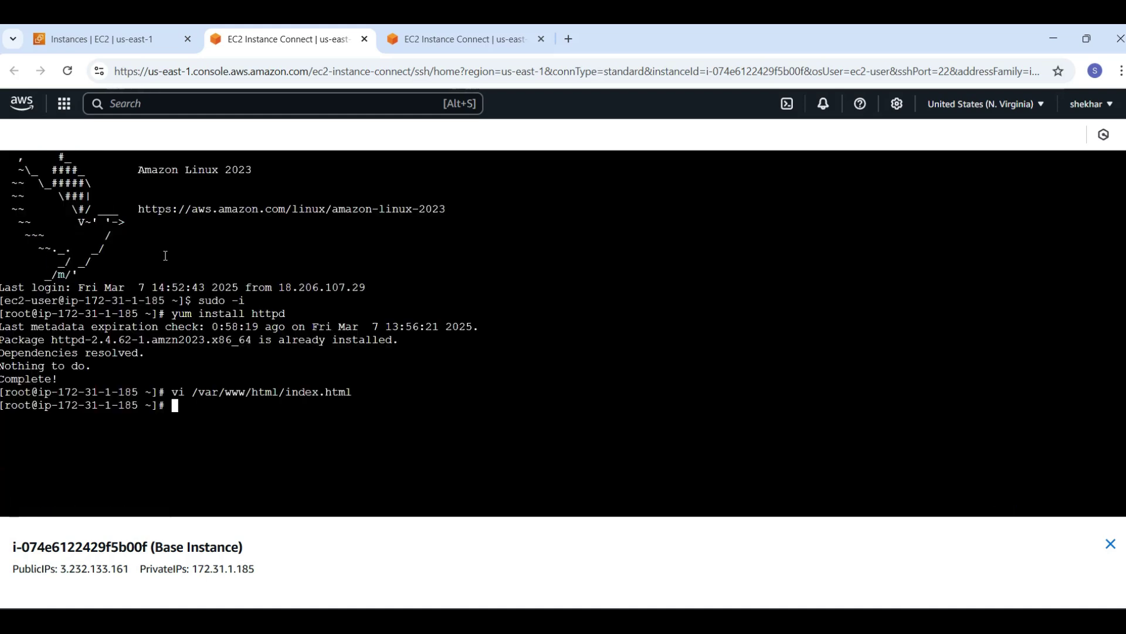
Step: Restart the web server by running systemctl restart httpd.service
{"action": "type", "text": "sytemctl s"}
{"action": "key", "text": "BackSpace"}
{"action": "key", "text": "BackSpace"}
{"action": "key", "text": "BackSpace"}
{"action": "key", "text": "BackSpace"}
{"action": "key", "text": "BackSpace"}
{"action": "key", "text": "BackSpace"}
{"action": "key", "text": "BackSpace"}
{"action": "key", "text": "BackSpace"}
{"action": "key", "text": "BackSpace"}
{"action": "key", "text": "BackSpace"}
{"action": "type", "text": "system"}
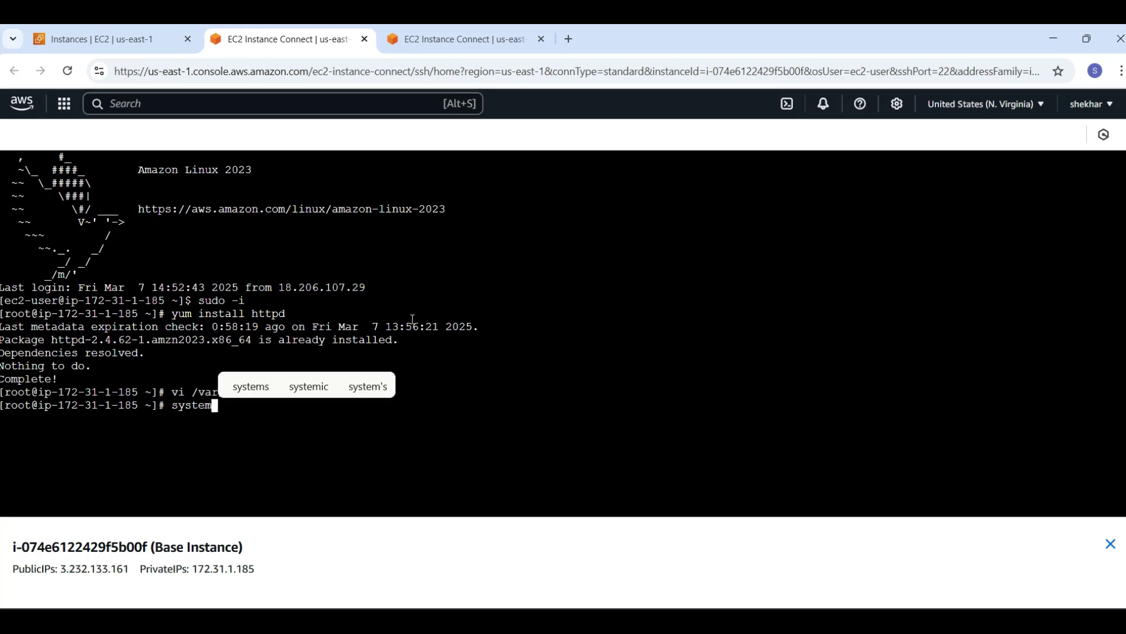
{"action": "type", "text": "ctl "}
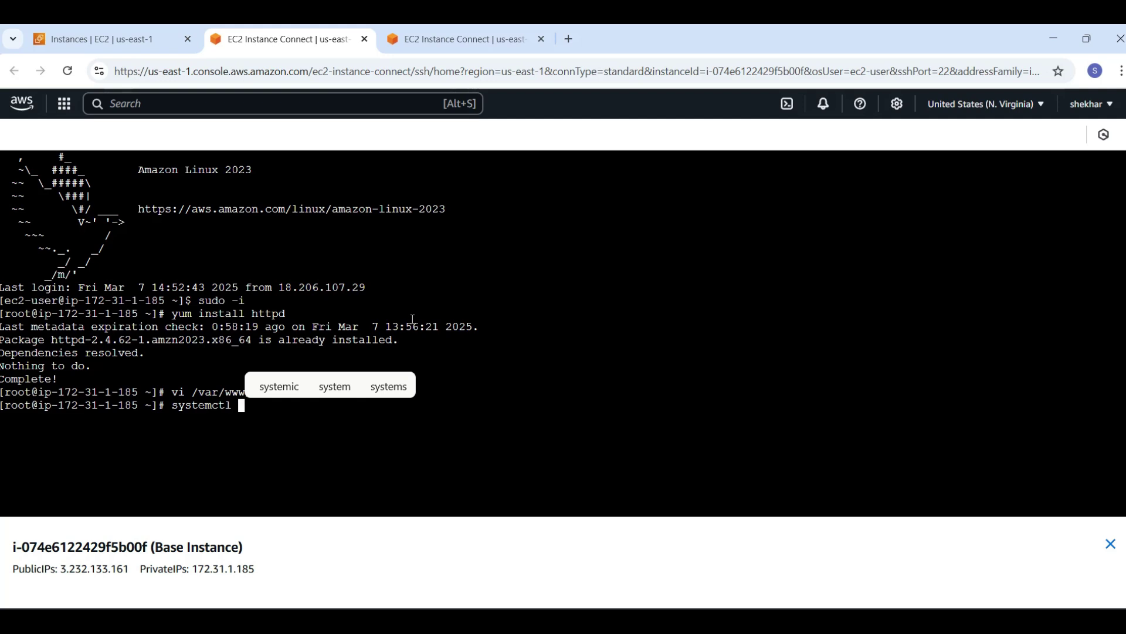
{"action": "type", "text": "restart "}
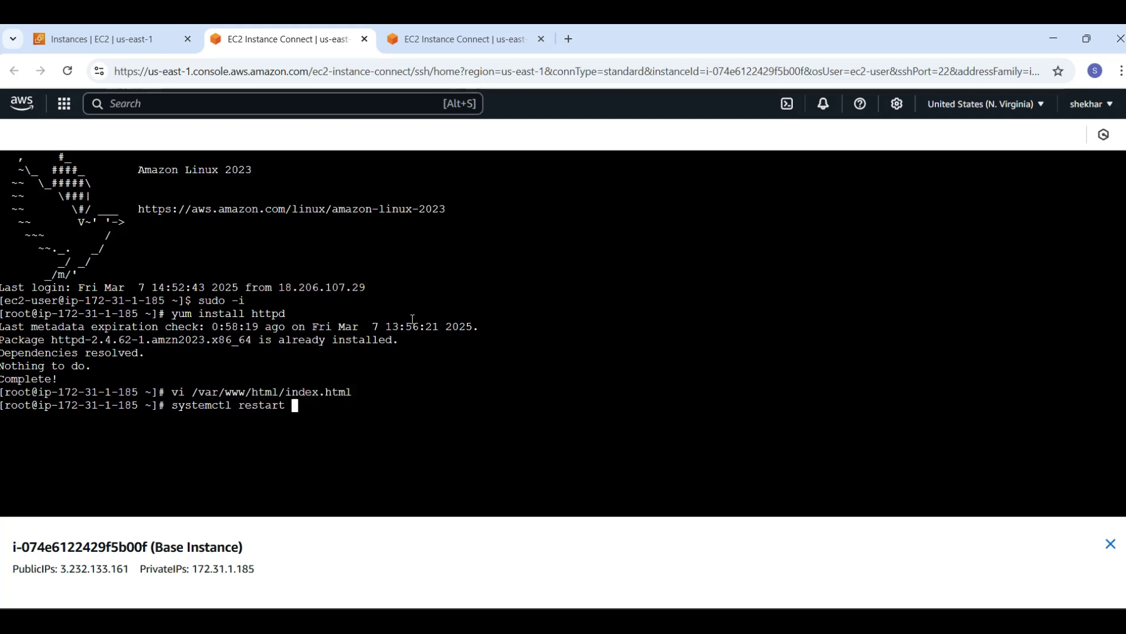
{"action": "type", "text": "httpd.se"}
{"action": "key", "text": "Tab"}
{"action": "key", "text": "Return"}
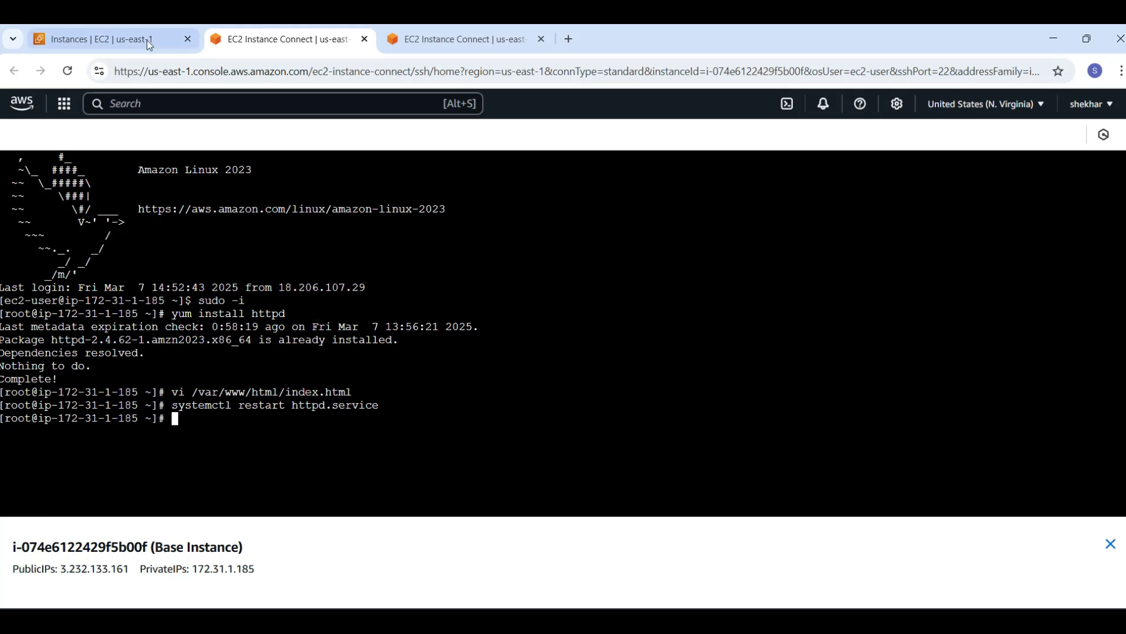
Step: Copy the Base Instance's public IPv4 address and load it in a new browser tab to check the web page
{"action": "left_click", "coordinate": [102, 39]}
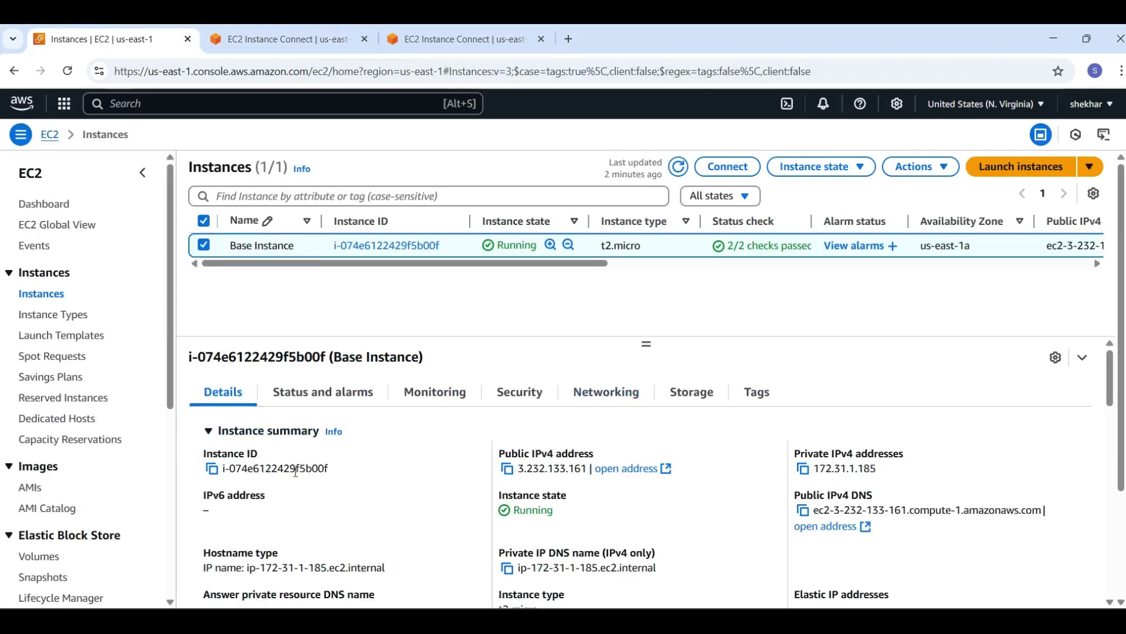
{"action": "left_click", "coordinate": [508, 469]}
{"action": "left_click", "coordinate": [568, 38]}
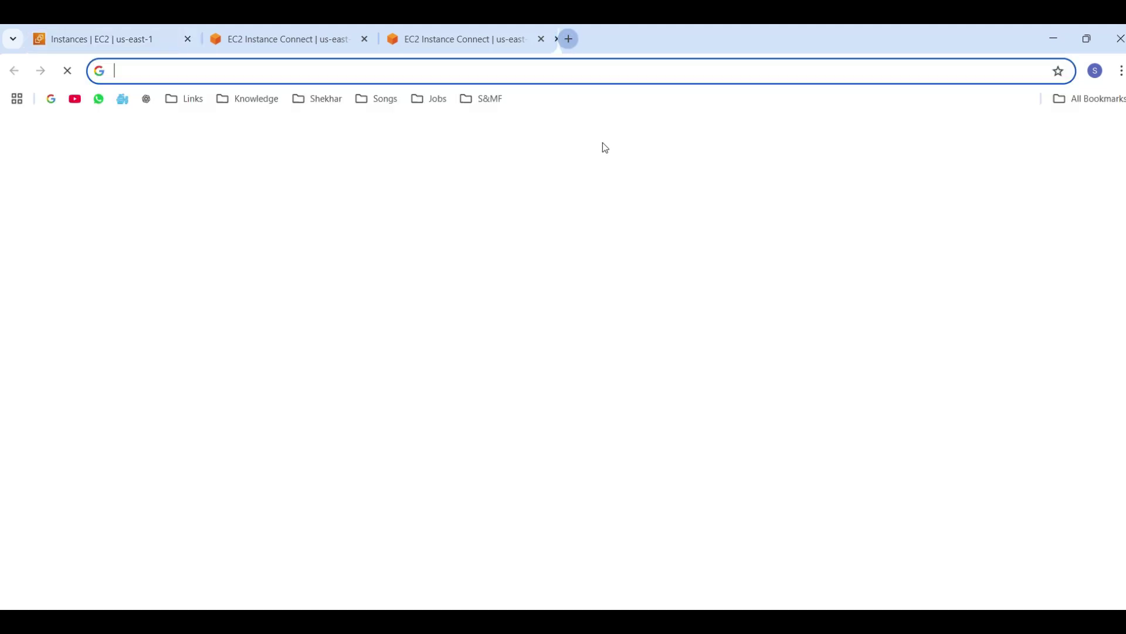
{"action": "key", "text": "ctrl+v"}
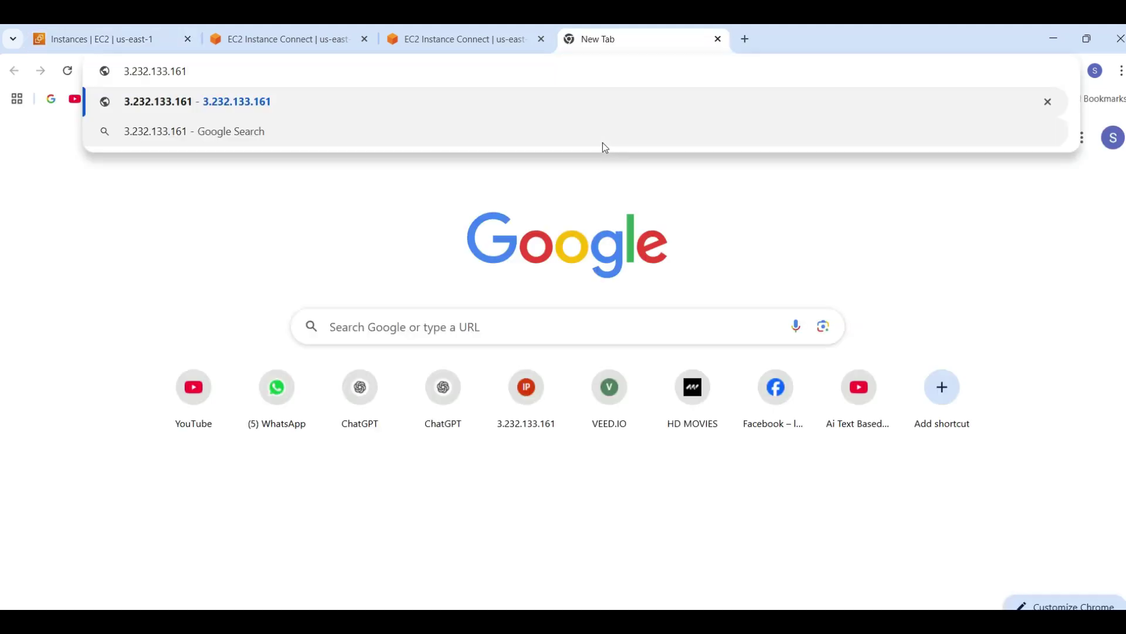
{"action": "key", "text": "Return"}
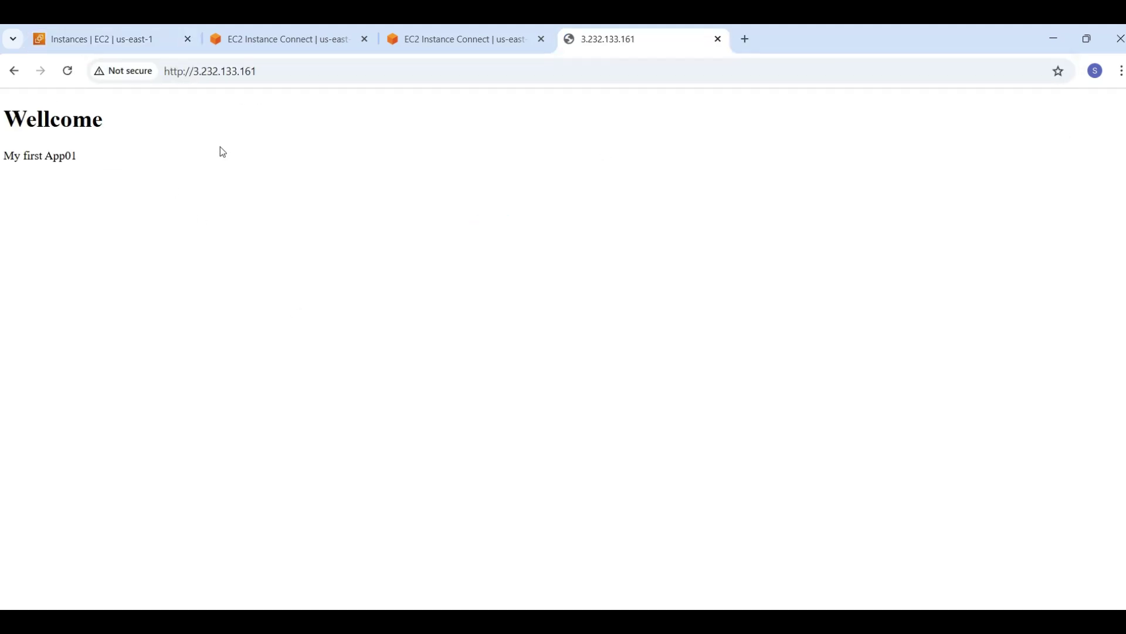
{"action": "double_click", "coordinate": [54, 132]}
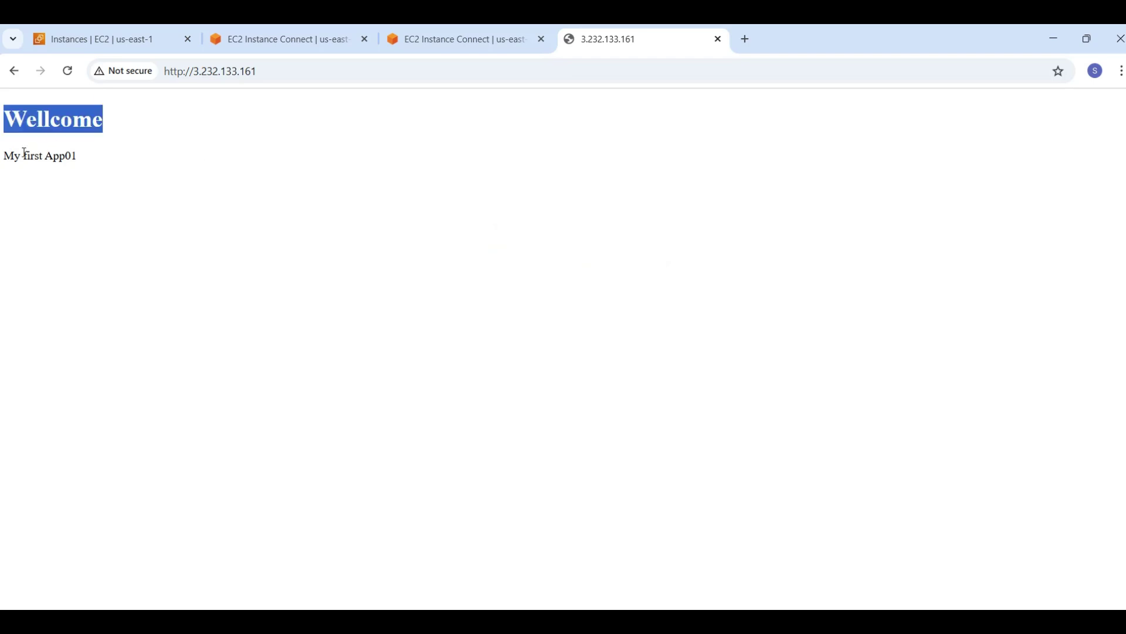
{"action": "left_click", "coordinate": [166, 165]}
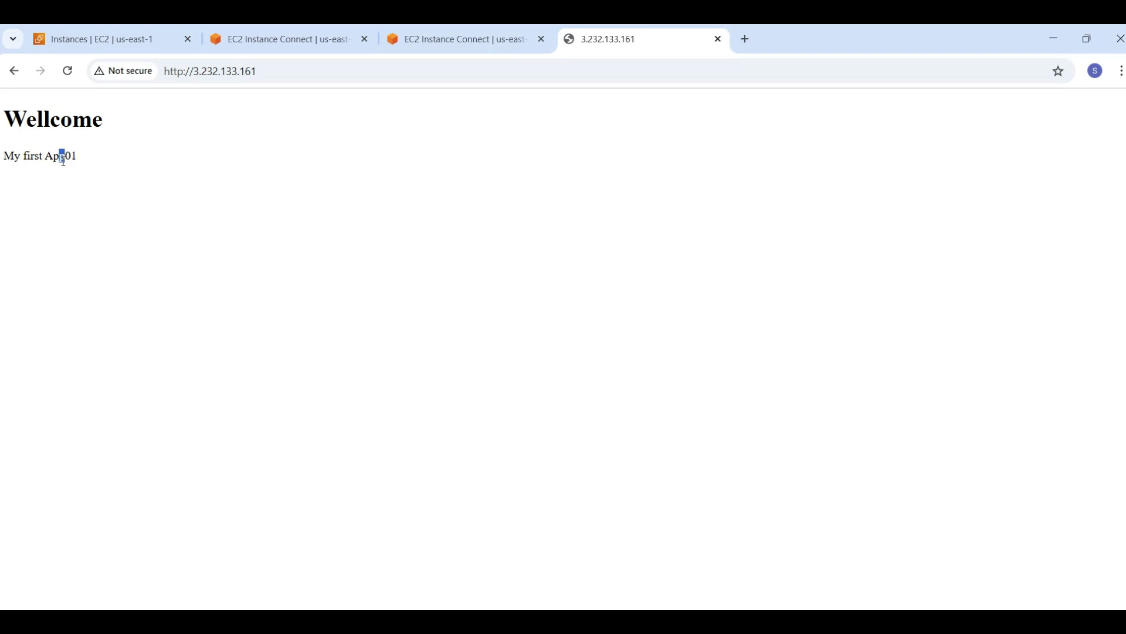
Step: Return to the EC2 Instances page by way of the instance terminal
{"action": "left_click", "coordinate": [445, 45]}
{"action": "left_click", "coordinate": [328, 47]}
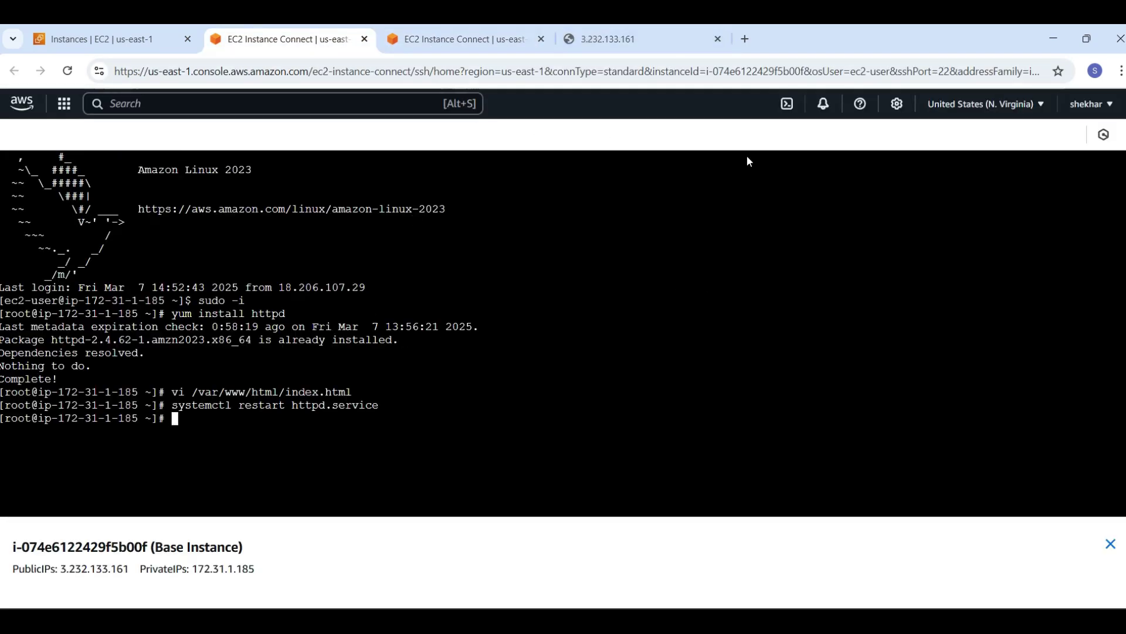
{"action": "left_click", "coordinate": [127, 33]}
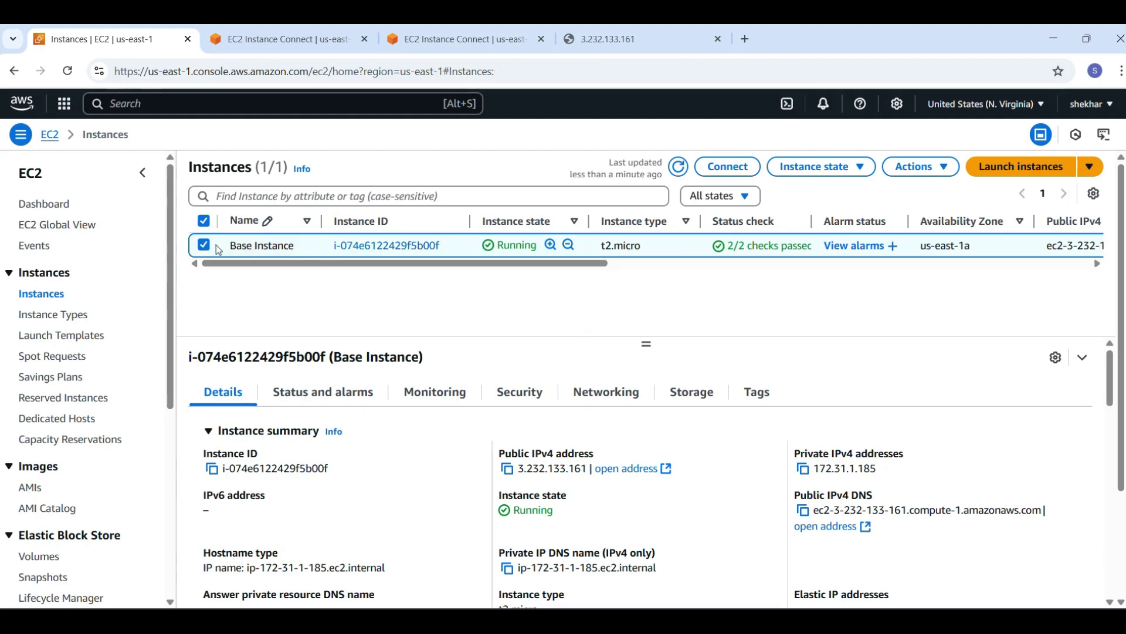
Step: Start creating an image from the Base Instance and check that it is the source instance
{"action": "left_click", "coordinate": [920, 166]}
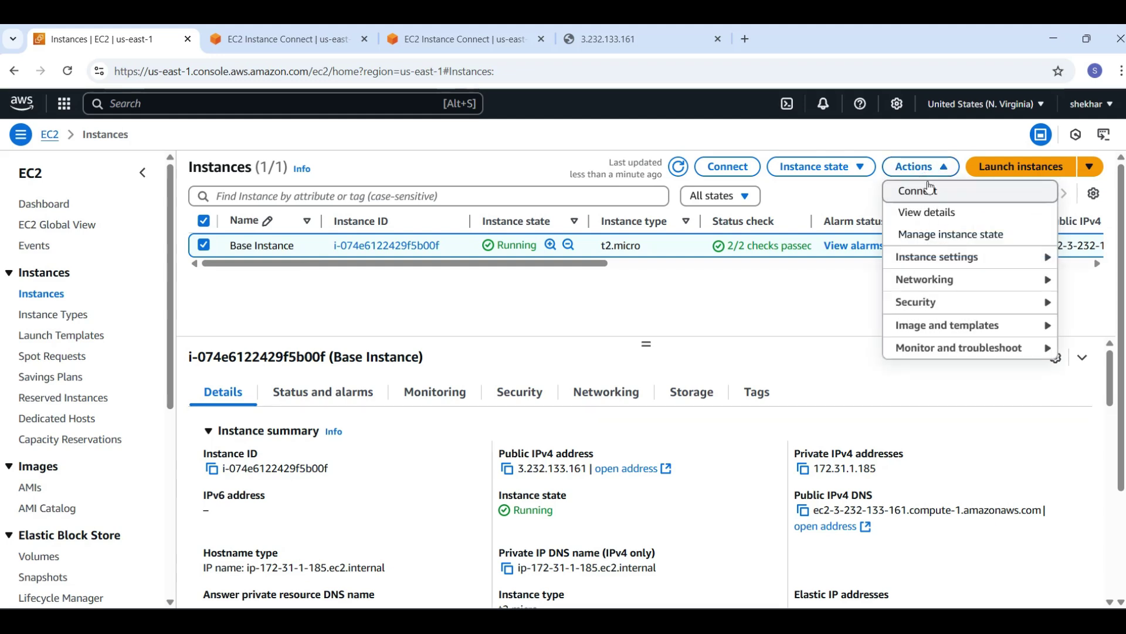
{"action": "left_click", "coordinate": [958, 332]}
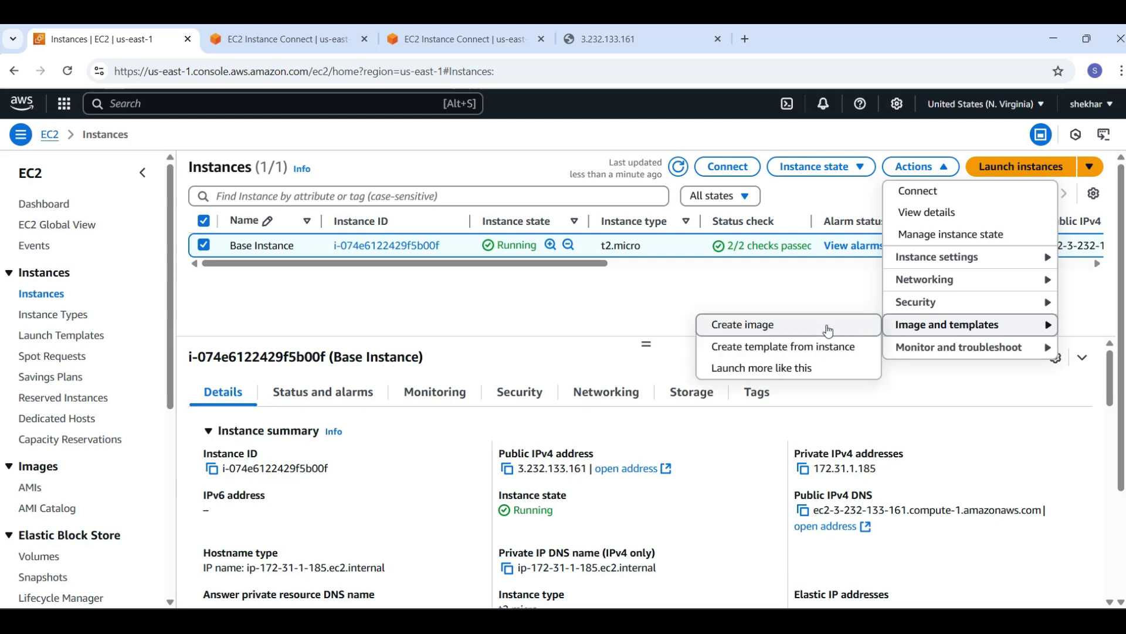
{"action": "left_click", "coordinate": [777, 332]}
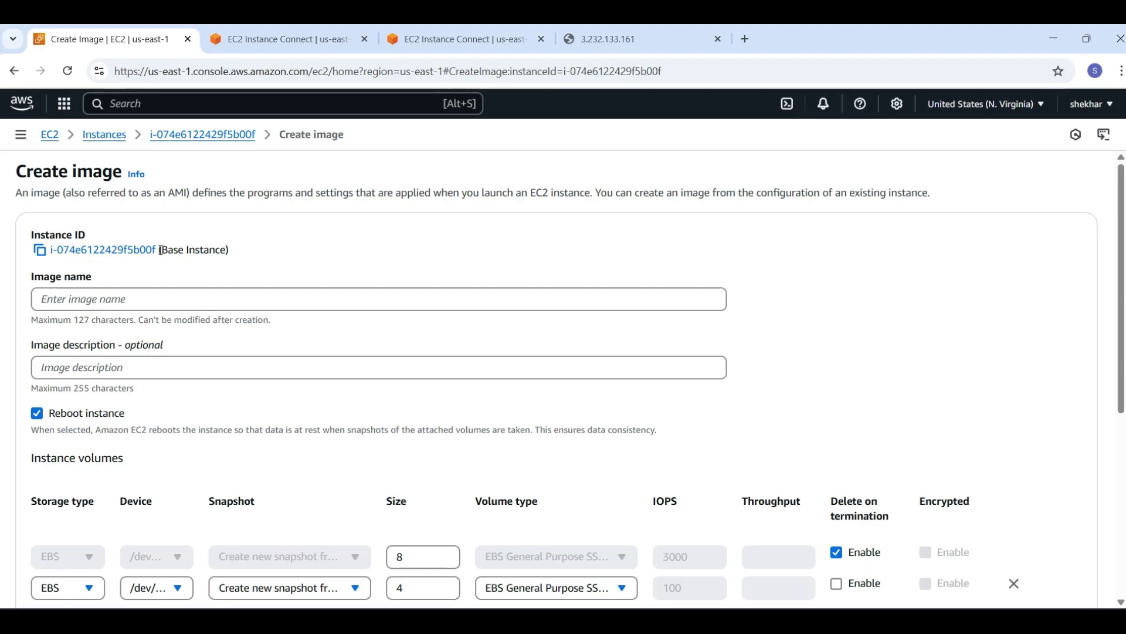
{"action": "left_click_drag", "start_coordinate": [161, 250], "coordinate": [254, 251]}
{"action": "left_click", "coordinate": [258, 254]}
Step: Name the image Destination Instance App01
{"action": "left_click", "coordinate": [104, 299]}
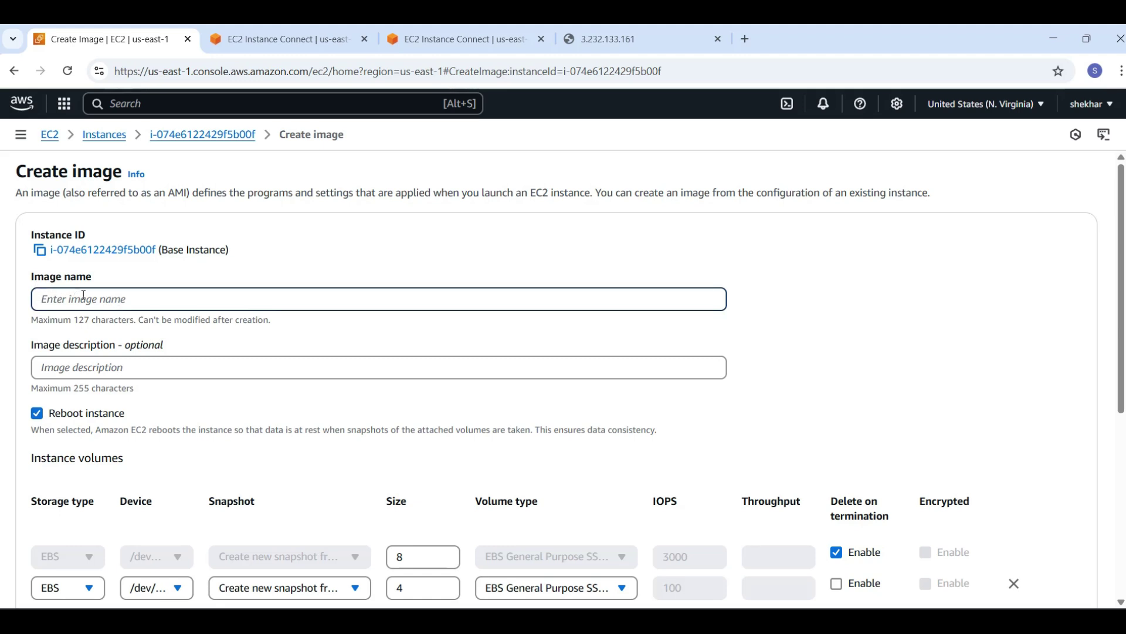
{"action": "key", "text": "ctrl+v"}
{"action": "left_click", "coordinate": [140, 282]}
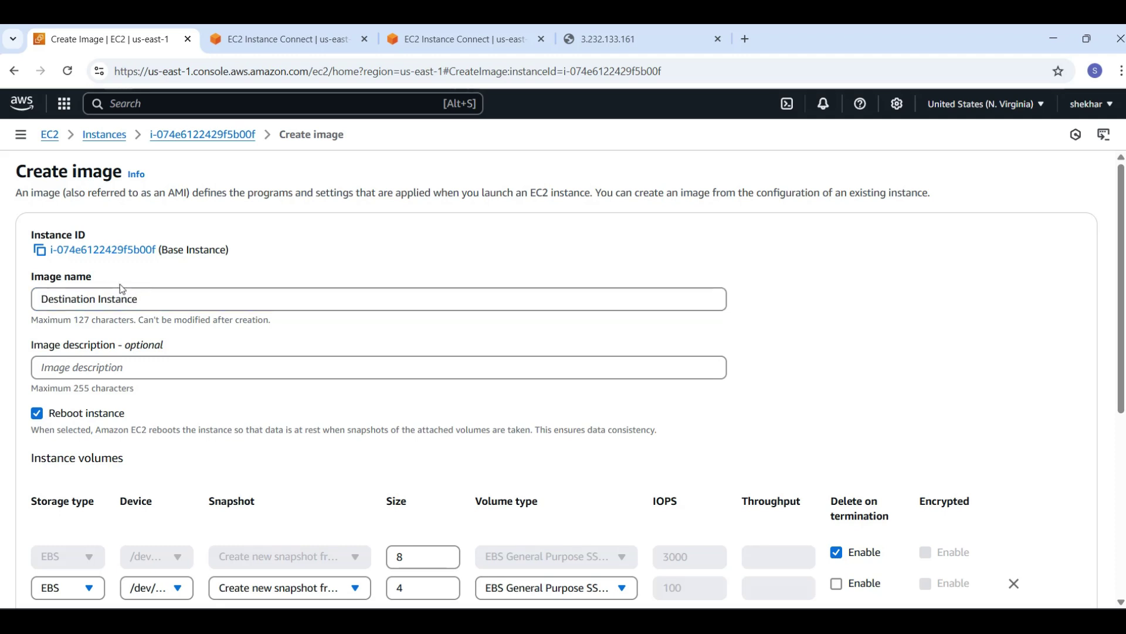
{"action": "left_click", "coordinate": [169, 298]}
{"action": "type", "text": "App"}
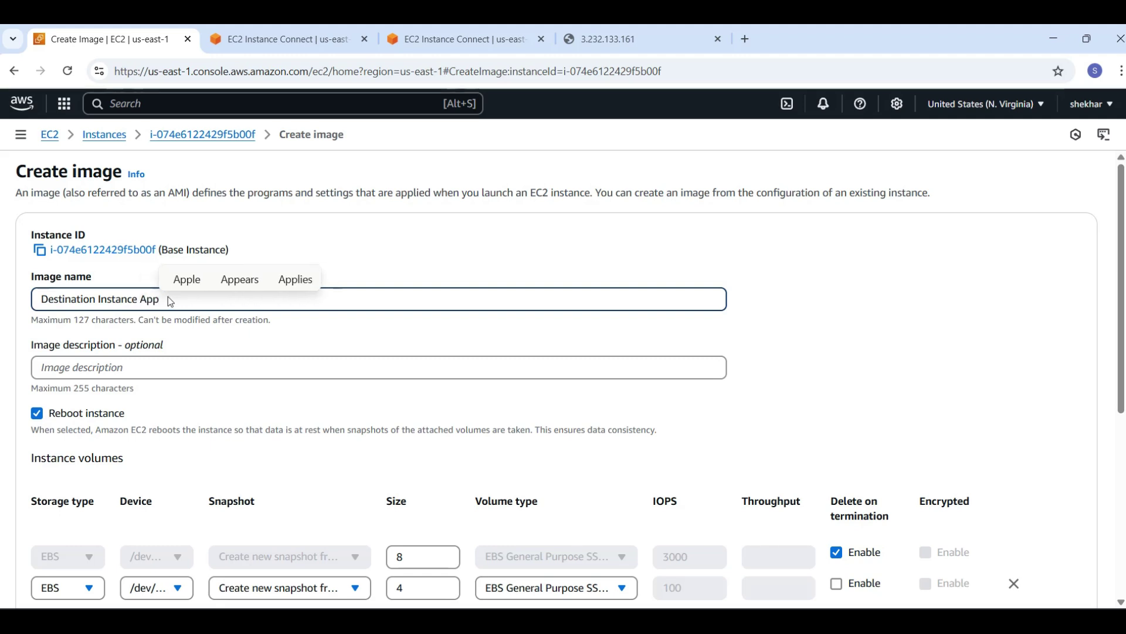
{"action": "type", "text": "o"}
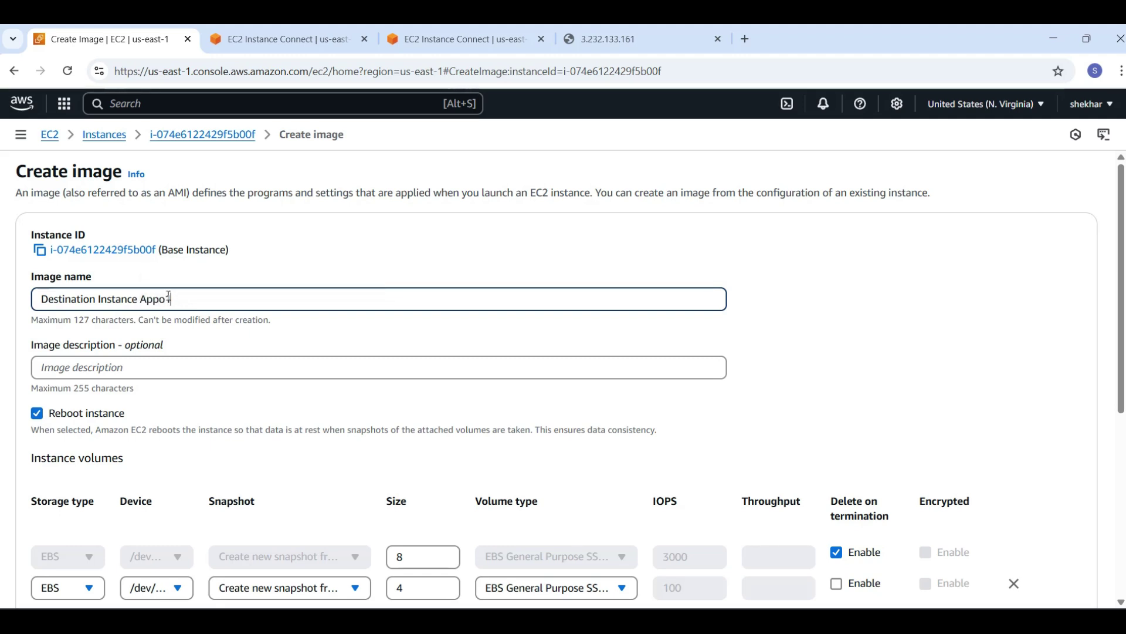
{"action": "key", "text": "BackSpace"}
{"action": "type", "text": "01"}
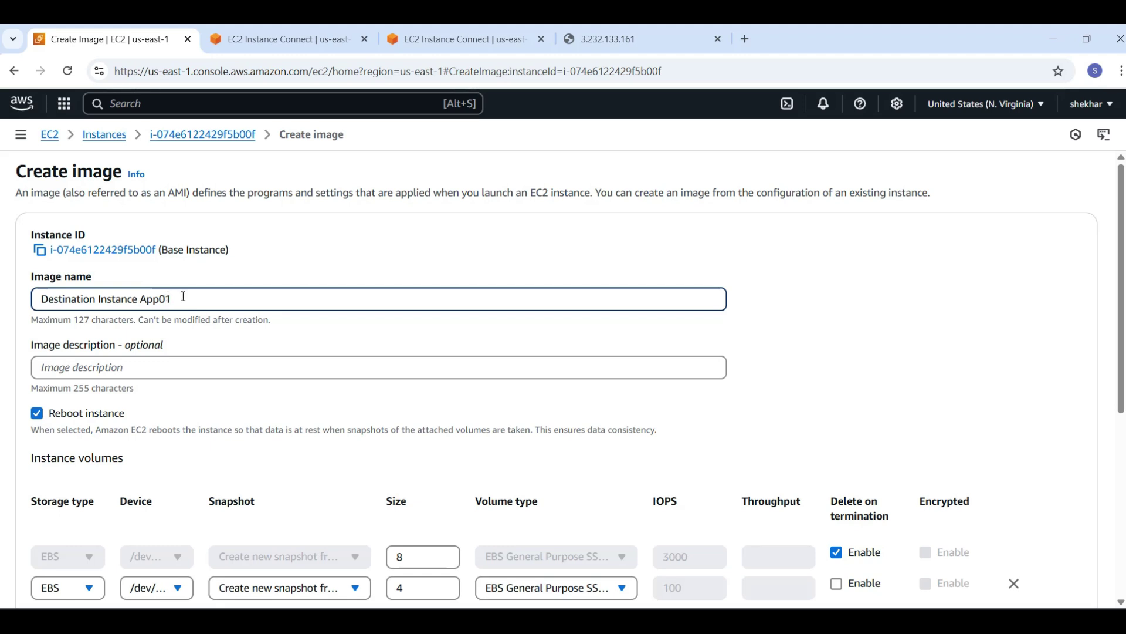
{"action": "left_click_drag", "start_coordinate": [170, 298], "coordinate": [33, 299]}
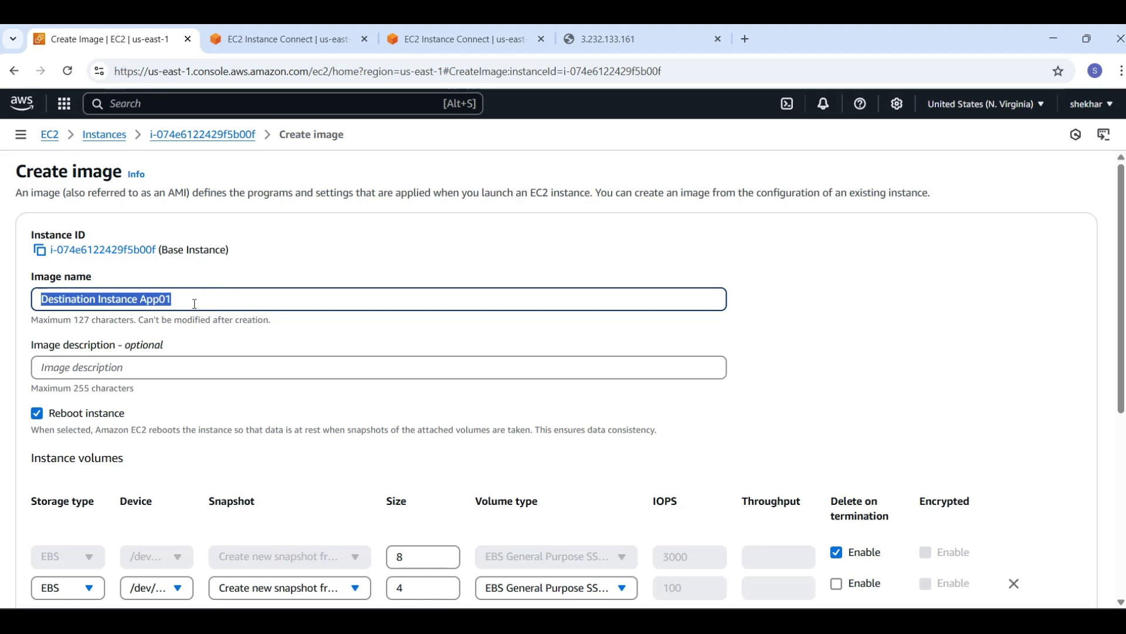
Step: Review the image's optional description, the reboot option and the sizes of both instance volumes
{"action": "left_click", "coordinate": [166, 373]}
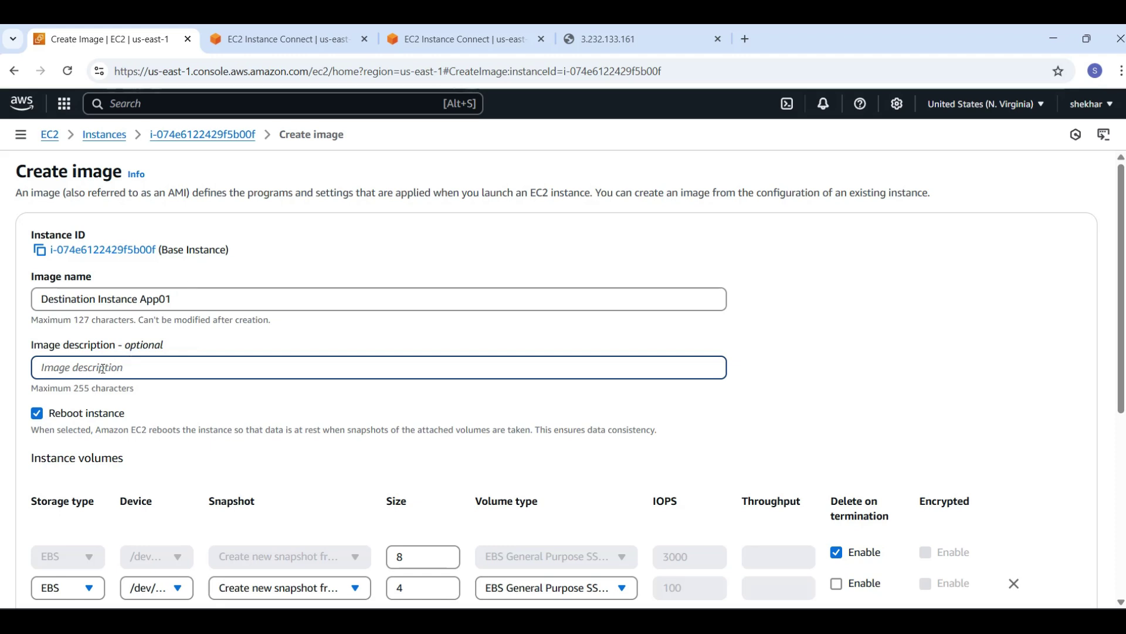
{"action": "scroll", "coordinate": [151, 373], "scroll_direction": "down", "scroll_amount": 1}
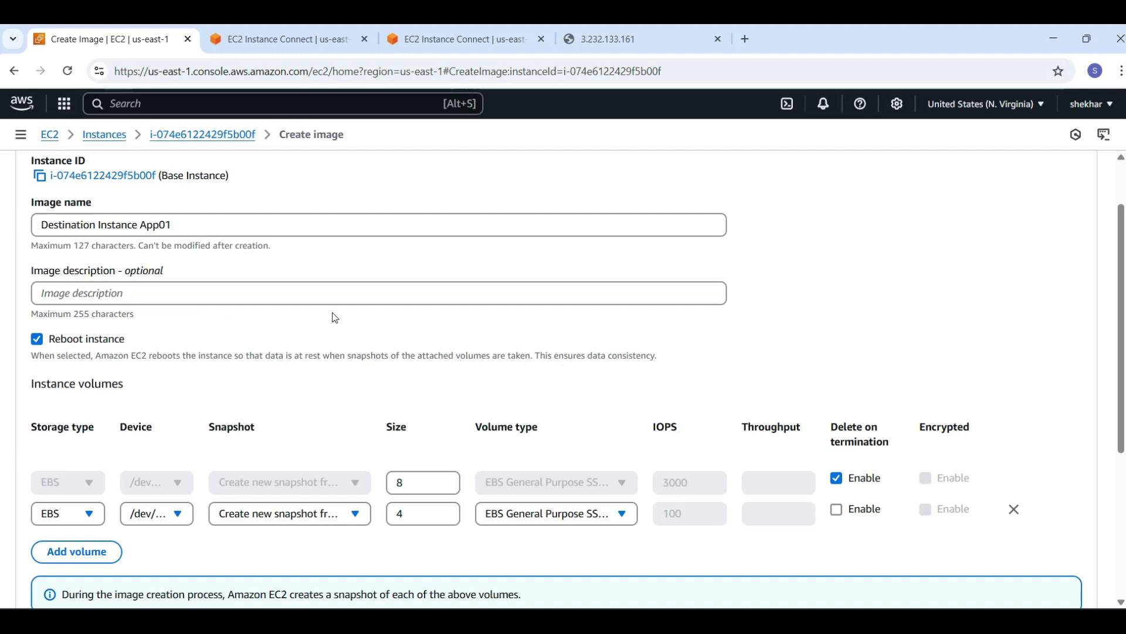
{"action": "scroll", "coordinate": [335, 316], "scroll_direction": "down", "scroll_amount": 1}
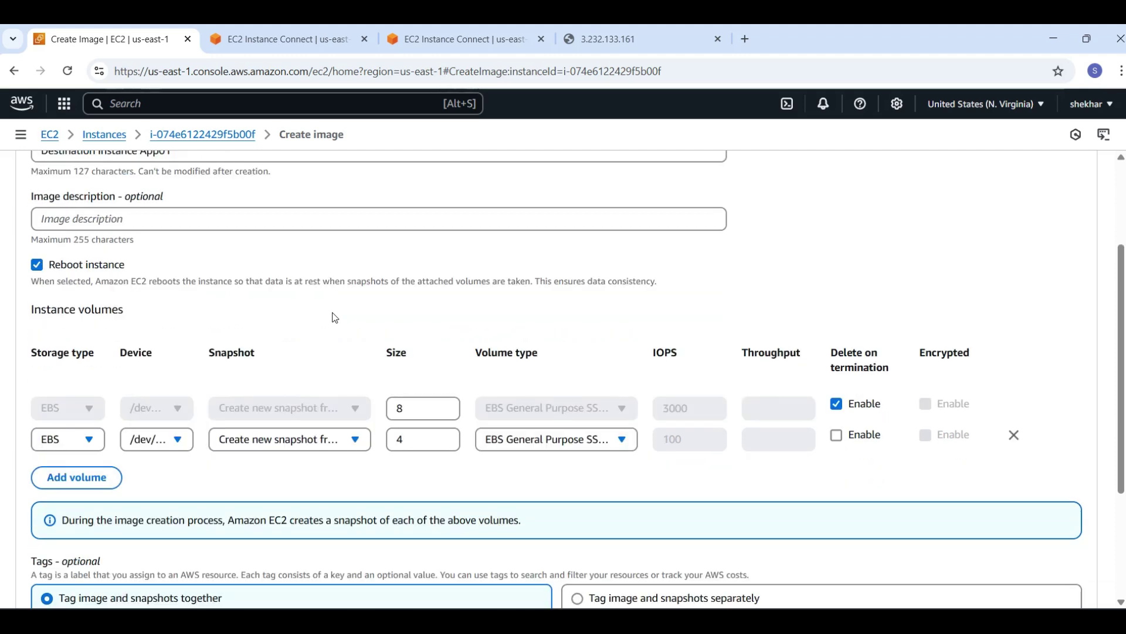
{"action": "scroll", "coordinate": [365, 311], "scroll_direction": "down", "scroll_amount": 1}
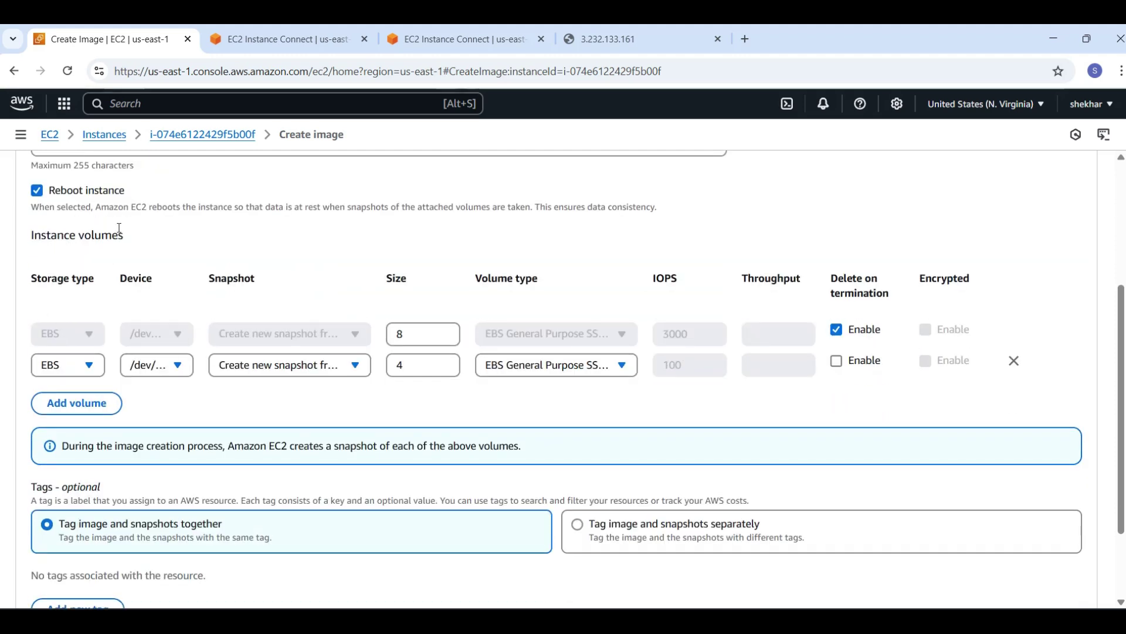
{"action": "scroll", "coordinate": [103, 232], "scroll_direction": "up", "scroll_amount": 1}
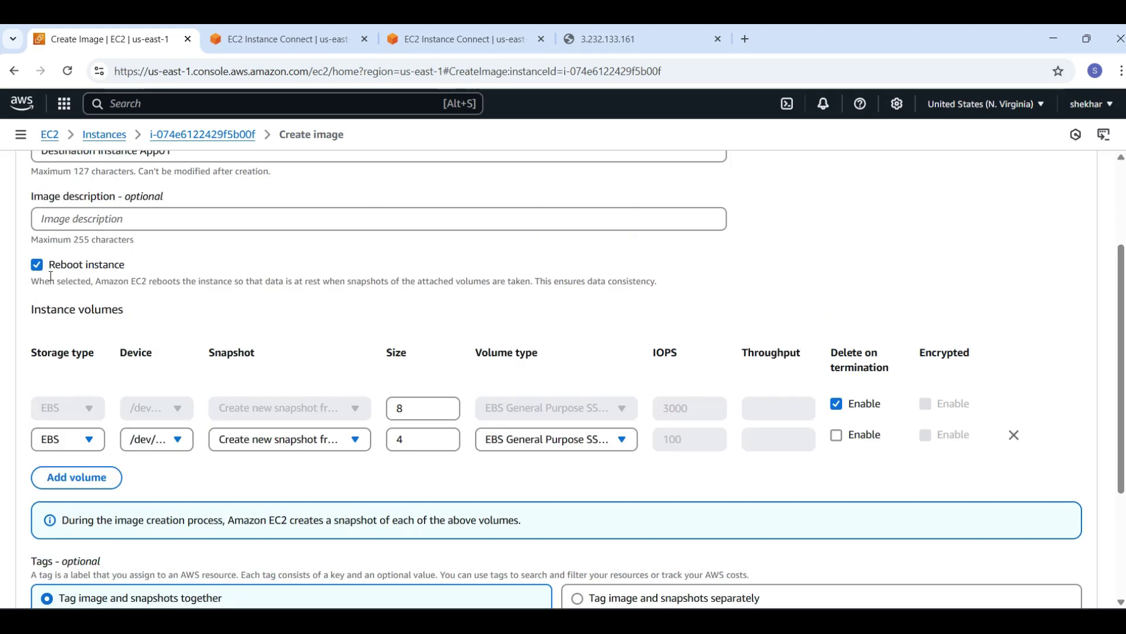
{"action": "scroll", "coordinate": [253, 348], "scroll_direction": "down", "scroll_amount": 2}
{"action": "scroll", "coordinate": [254, 348], "scroll_direction": "up", "scroll_amount": 1}
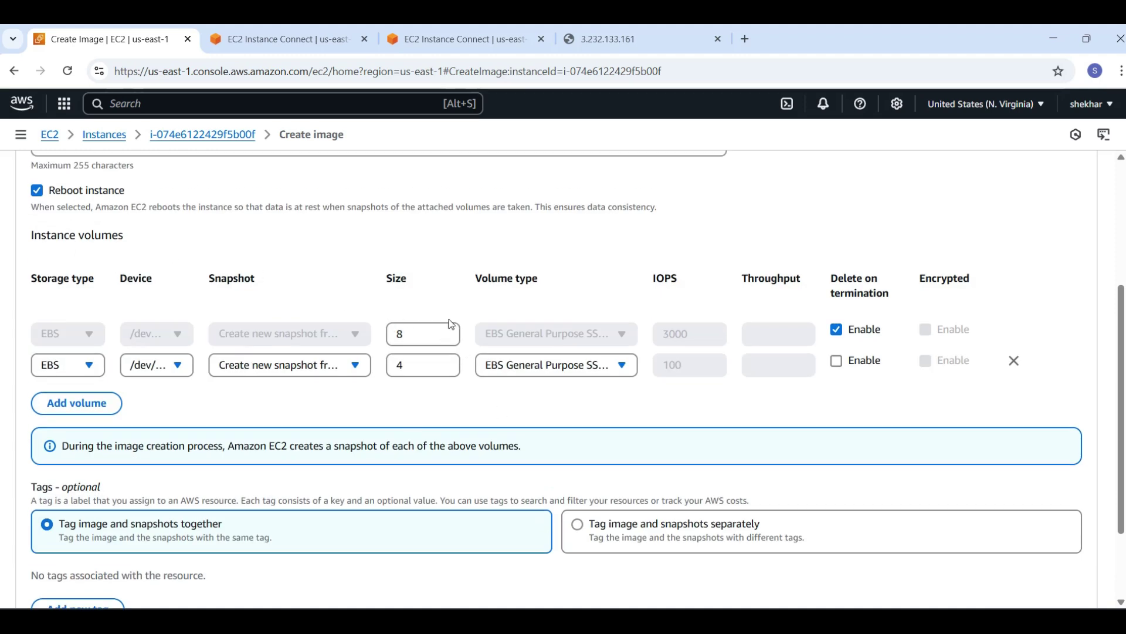
{"action": "double_click", "coordinate": [405, 332]}
{"action": "left_click_drag", "start_coordinate": [409, 371], "coordinate": [391, 367]}
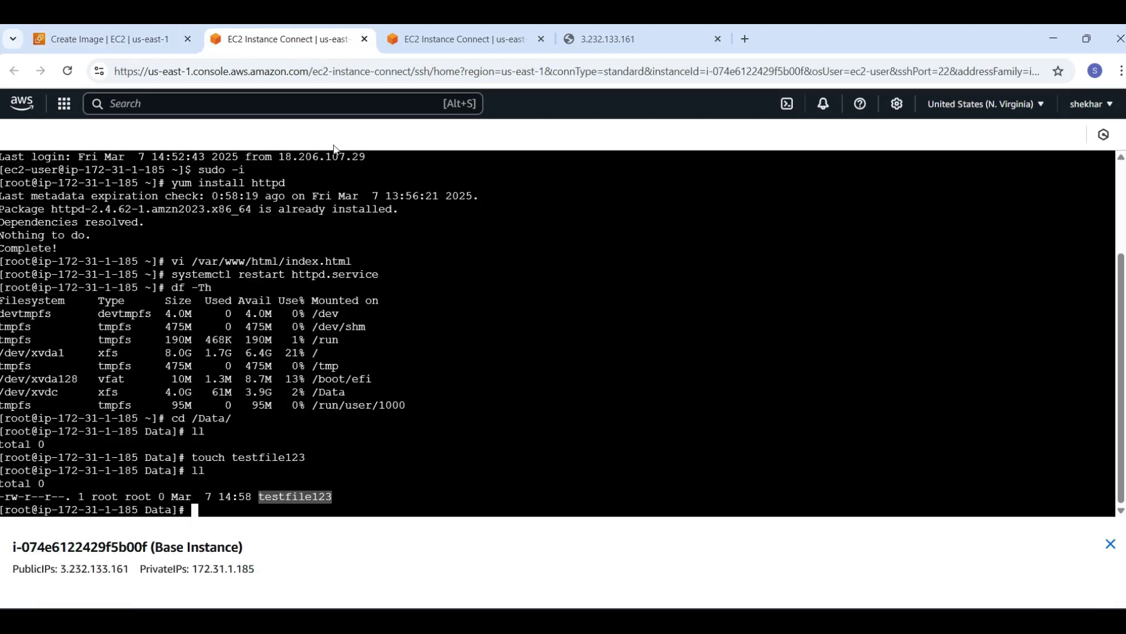
Step: Switch to the Base Instance terminal and run df -Th to check the /Data mount on /dev/xvdc
{"action": "left_click", "coordinate": [281, 39]}
{"action": "left_click", "coordinate": [414, 352]}
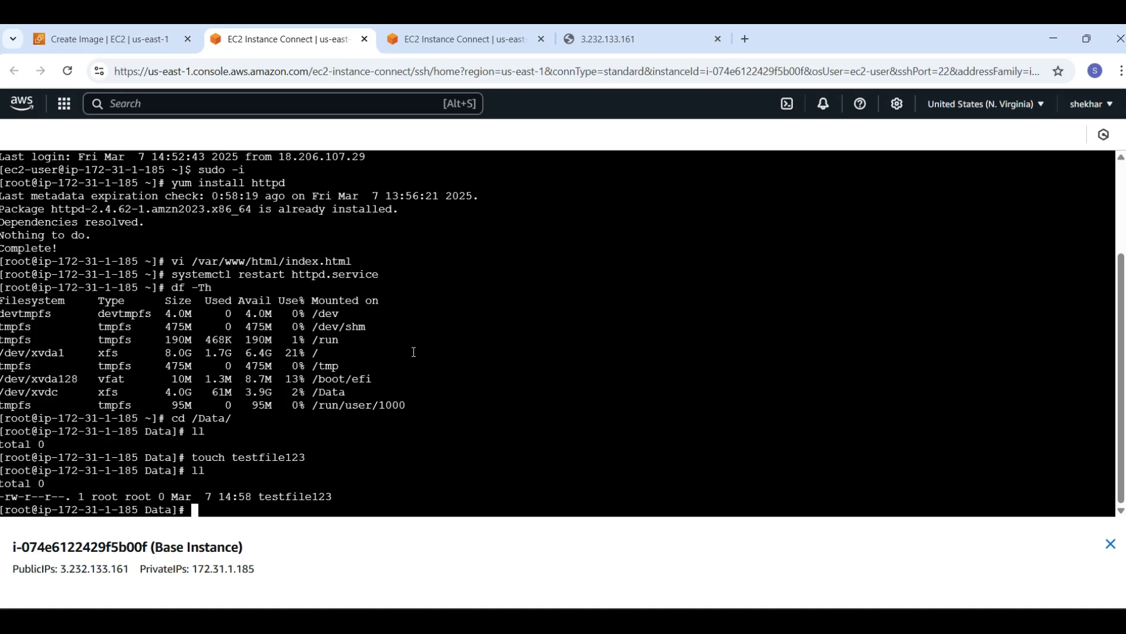
{"action": "type", "text": "df -Th"}
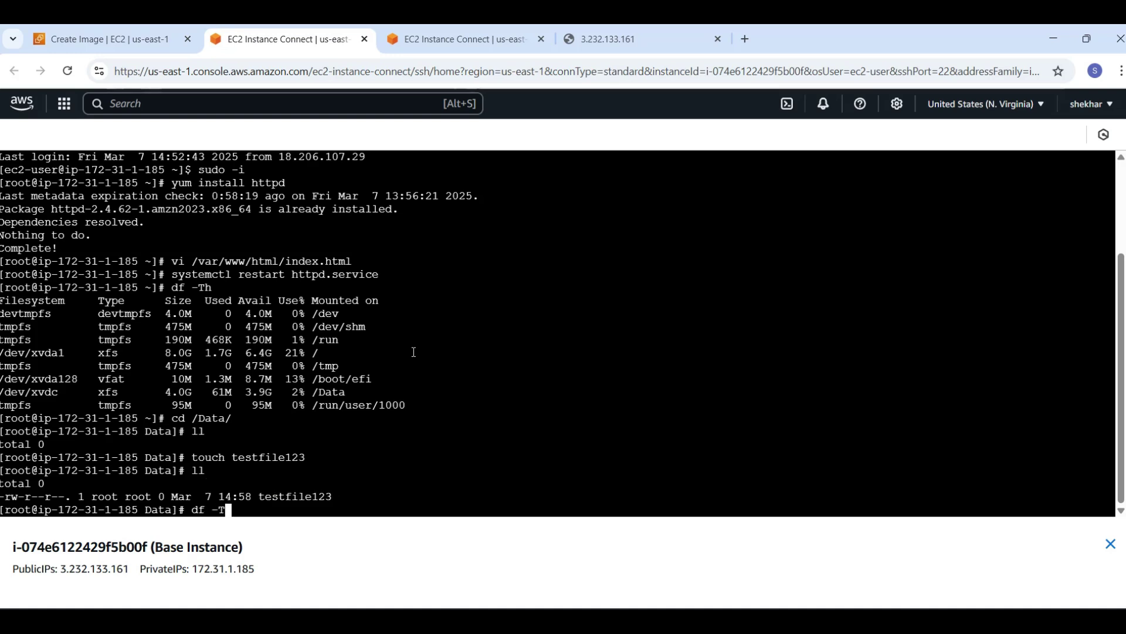
{"action": "key", "text": "Return"}
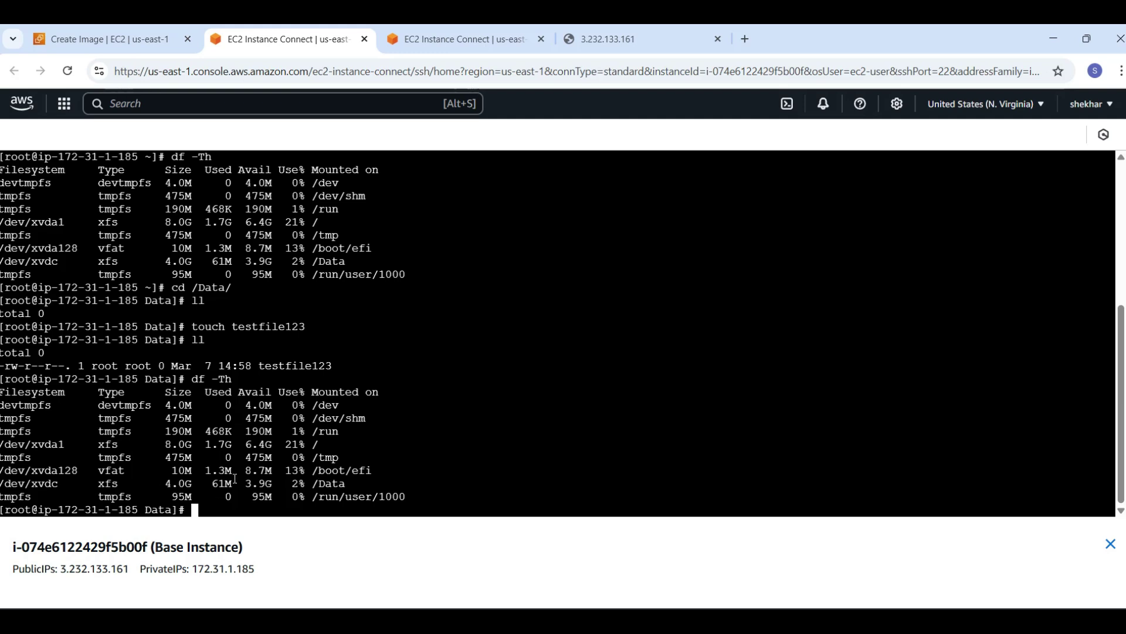
{"action": "left_click_drag", "start_coordinate": [104, 483], "coordinate": [351, 481]}
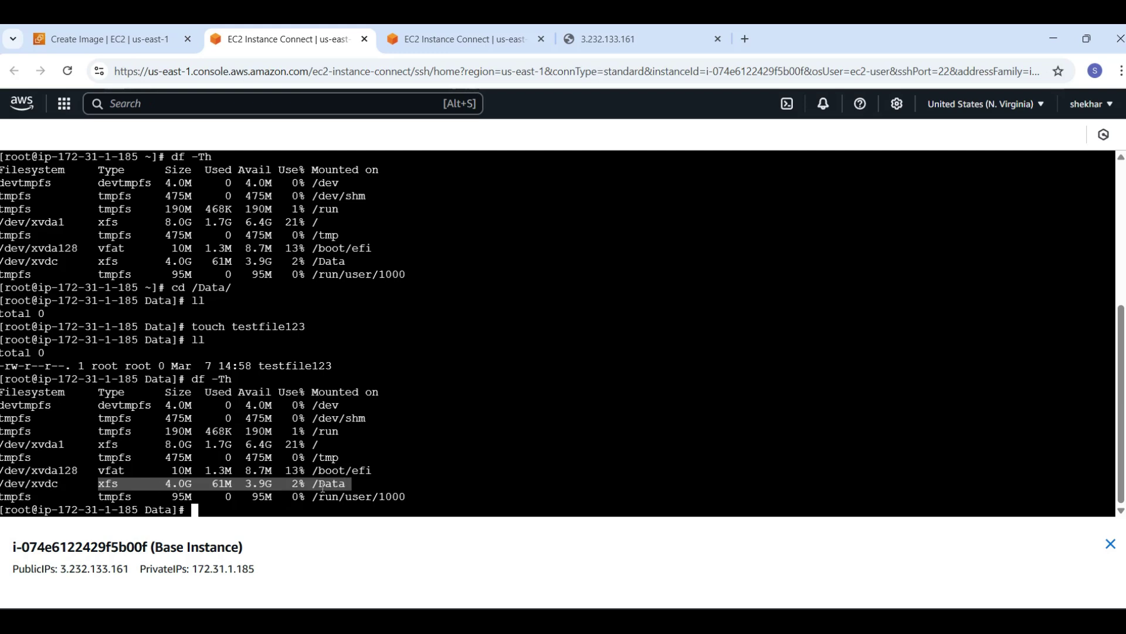
{"action": "double_click", "coordinate": [324, 485]}
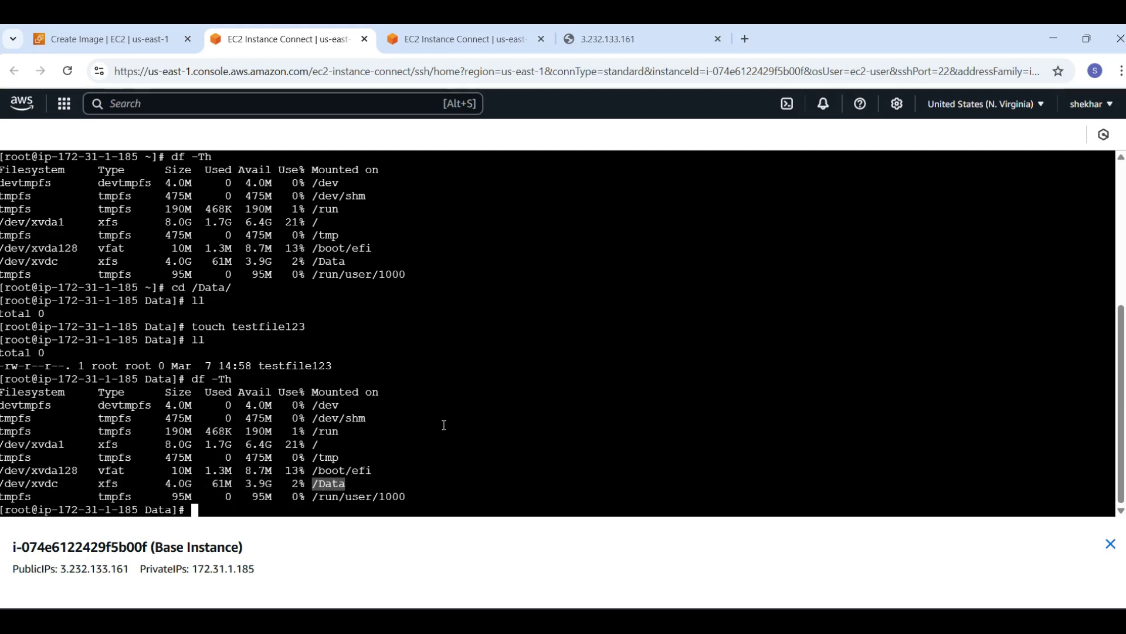
Step: List the contents of the Data directory with ll and check for testfile123
{"action": "type", "text": "ll"}
{"action": "key", "text": "Return"}
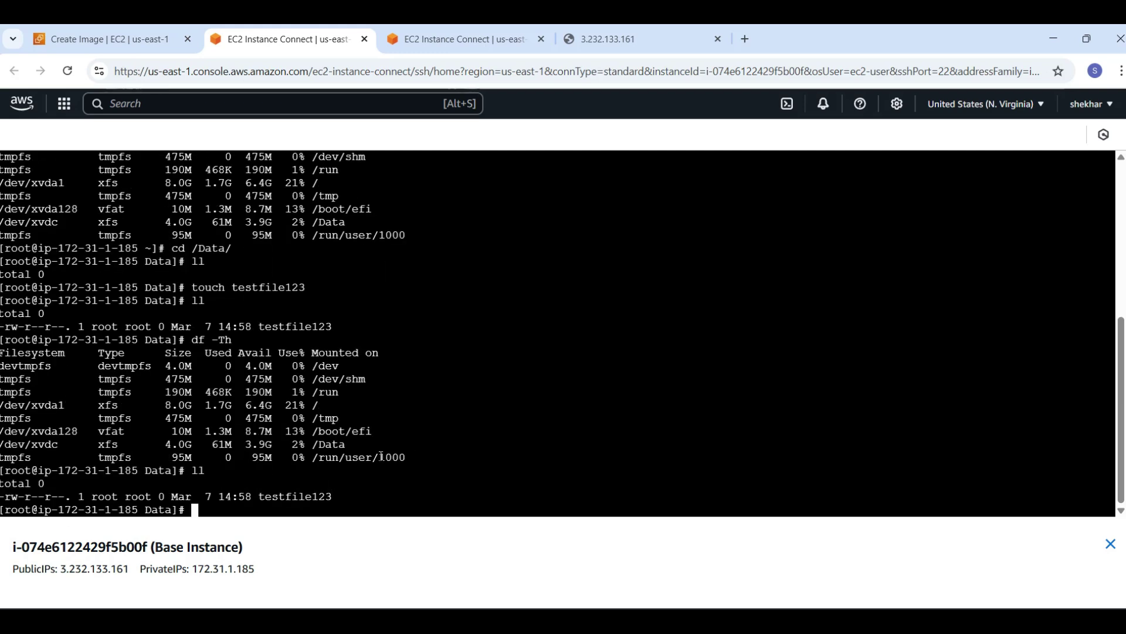
{"action": "double_click", "coordinate": [286, 497]}
Step: Return to the image form, review the volume and tag settings, and create the image
{"action": "left_click", "coordinate": [128, 32]}
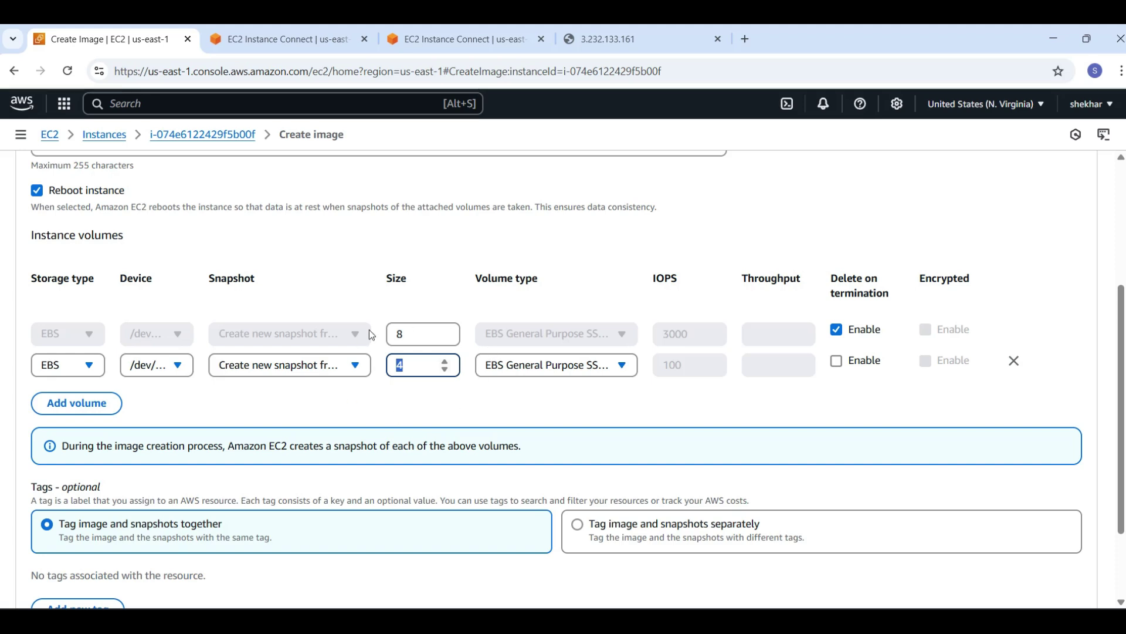
{"action": "left_click", "coordinate": [412, 400]}
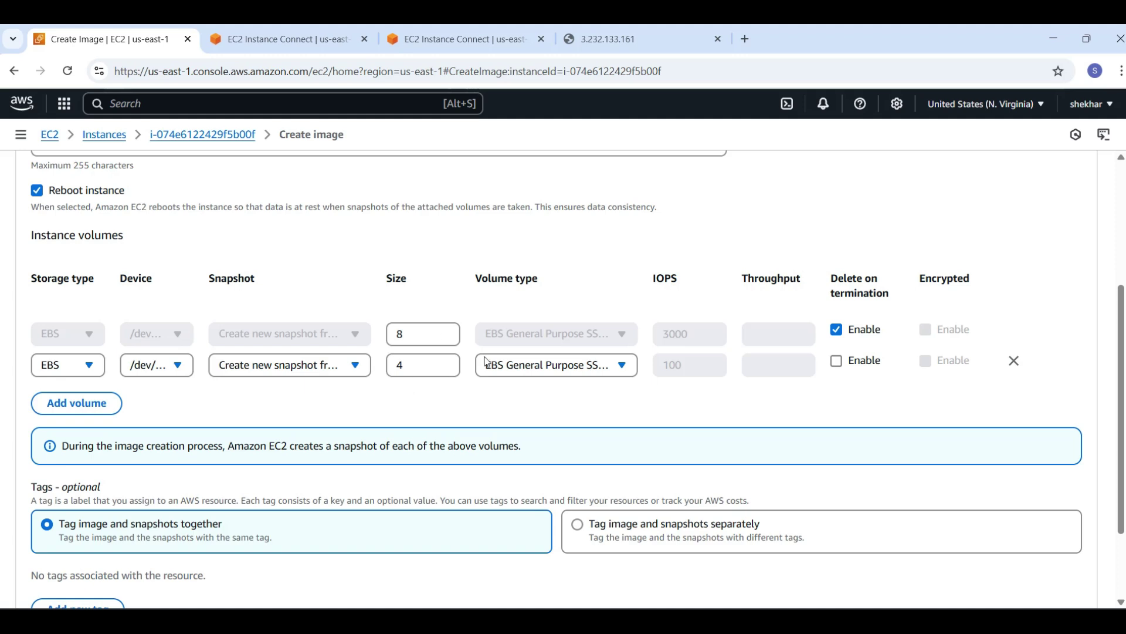
{"action": "scroll", "coordinate": [413, 359], "scroll_direction": "down", "scroll_amount": 2}
{"action": "scroll", "coordinate": [473, 347], "scroll_direction": "up", "scroll_amount": 2}
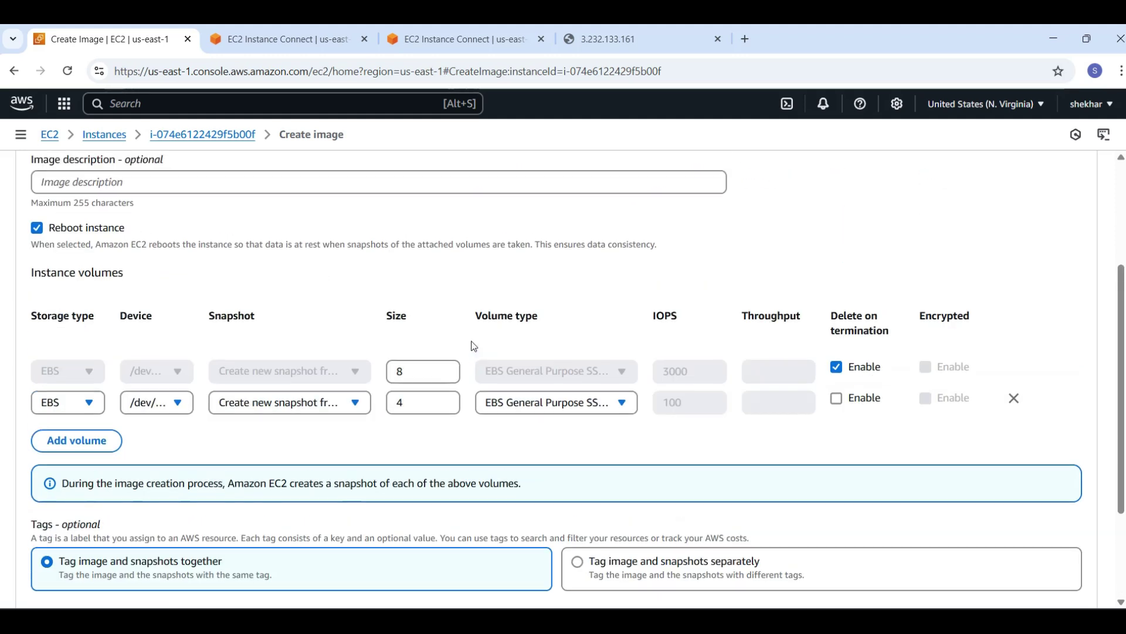
{"action": "scroll", "coordinate": [678, 493], "scroll_direction": "down", "scroll_amount": 2}
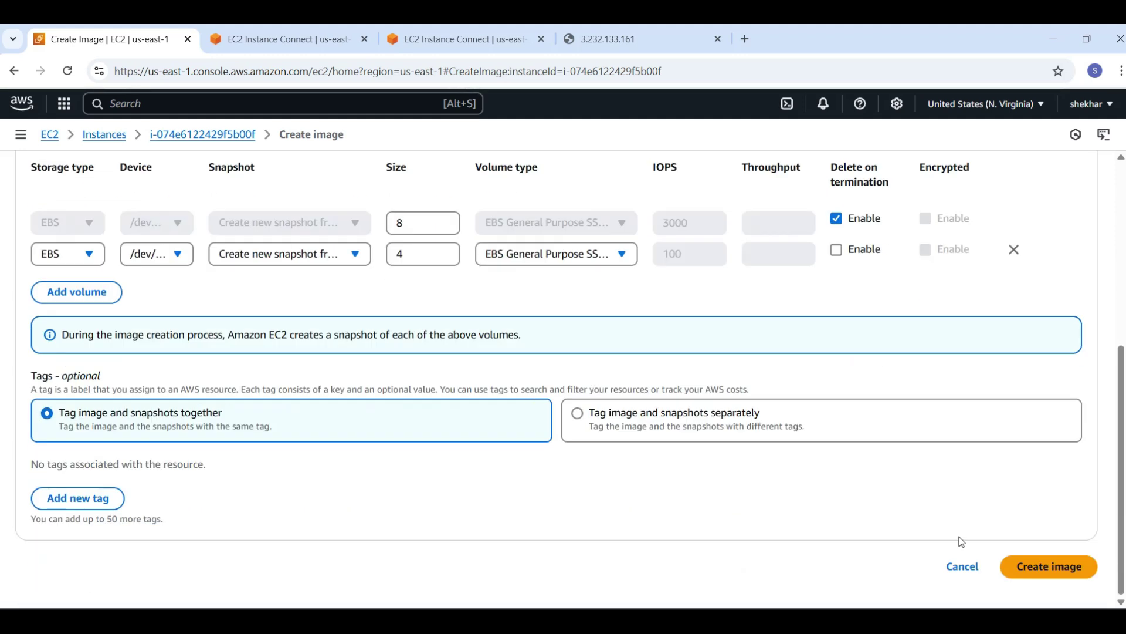
{"action": "left_click", "coordinate": [1036, 573]}
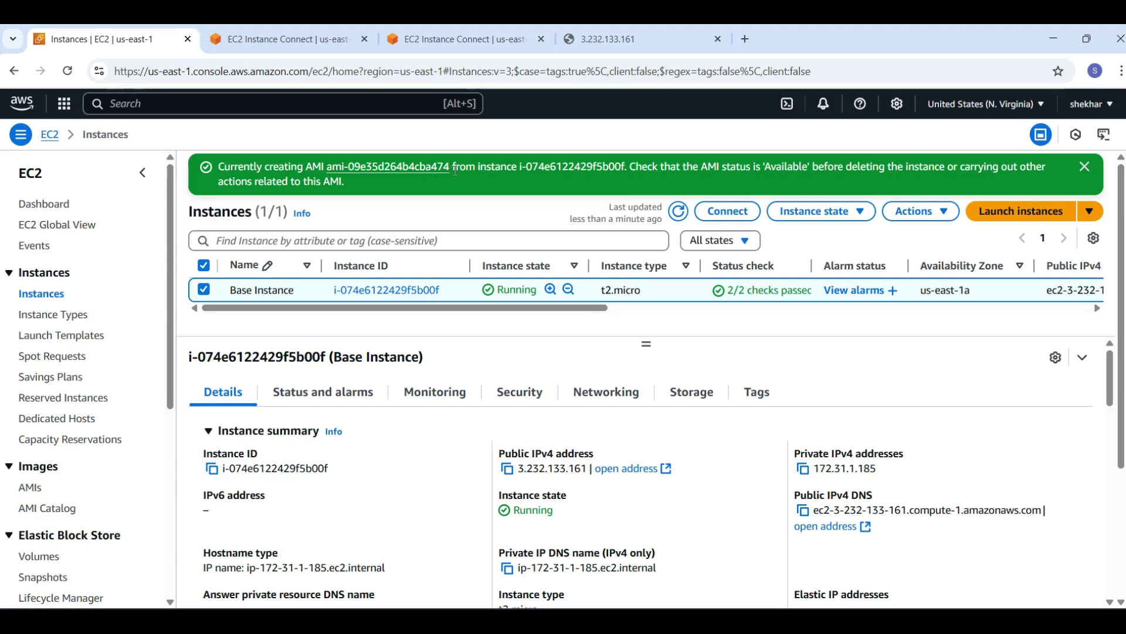
Step: Open the list of owned AMIs and select the Destination Instance App01 image by its status entry
{"action": "double_click", "coordinate": [598, 168]}
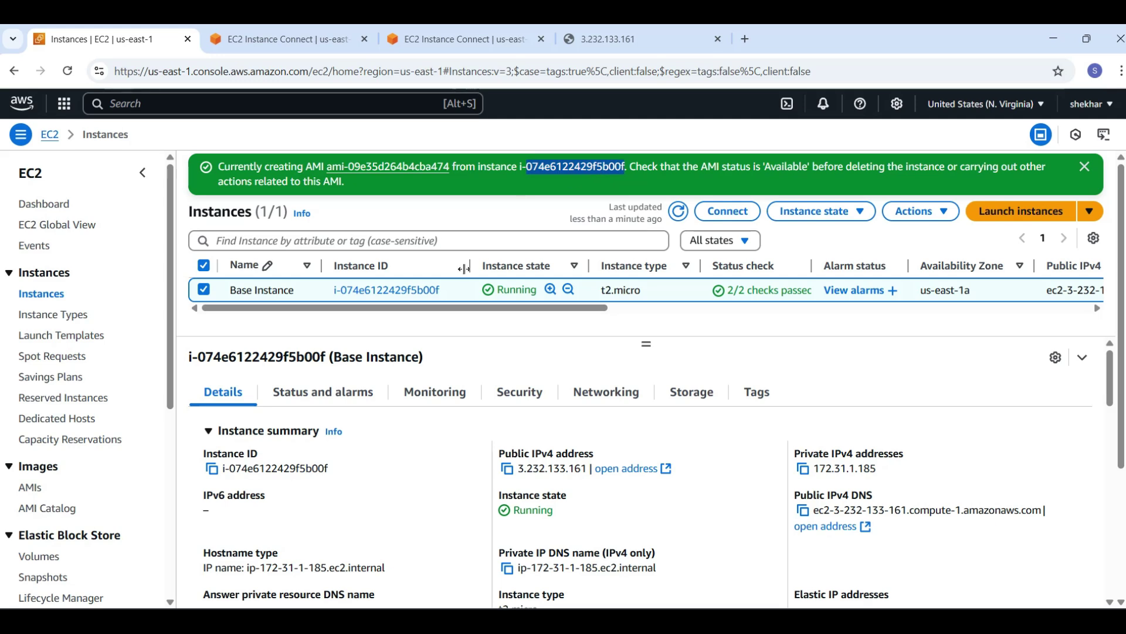
{"action": "scroll", "coordinate": [135, 297], "scroll_direction": "down", "scroll_amount": 3}
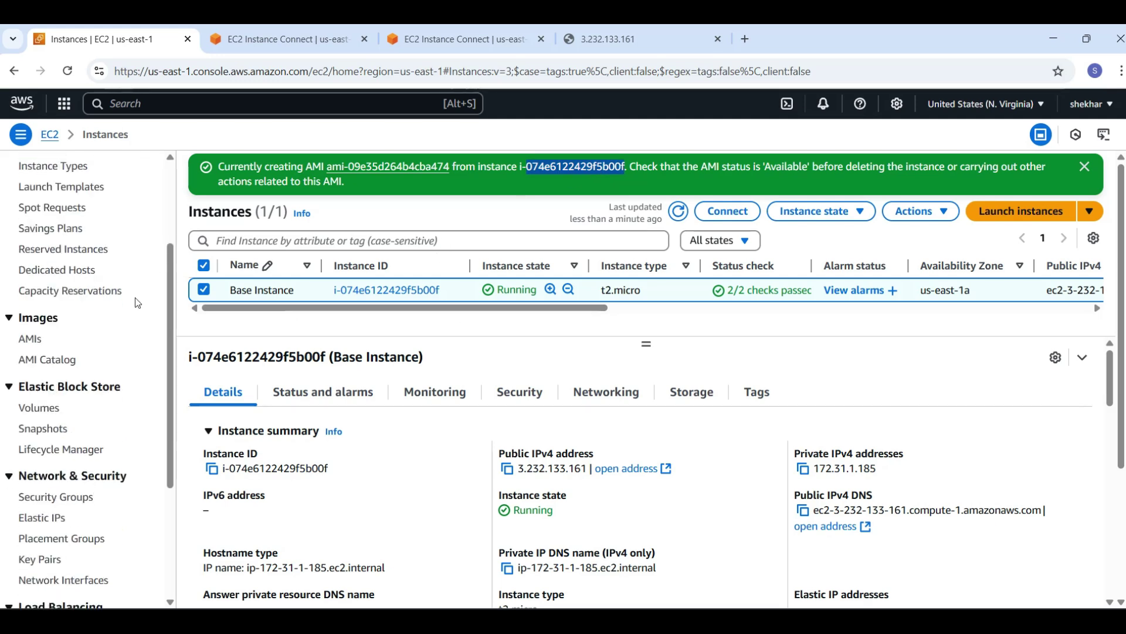
{"action": "left_click", "coordinate": [42, 347]}
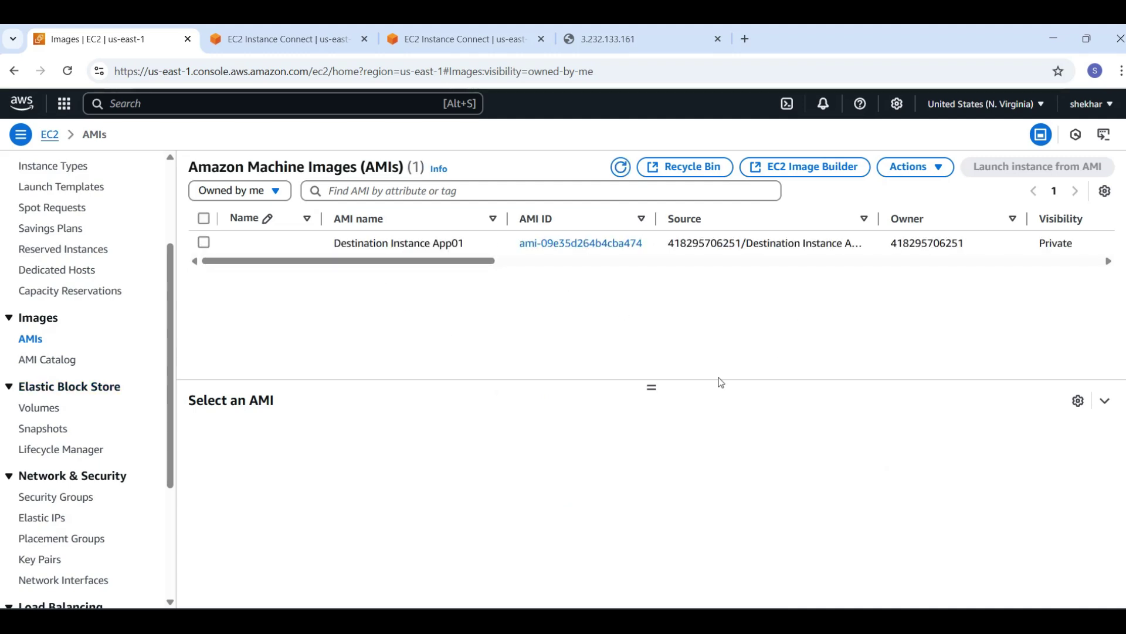
{"action": "left_click_drag", "start_coordinate": [411, 262], "coordinate": [558, 300]}
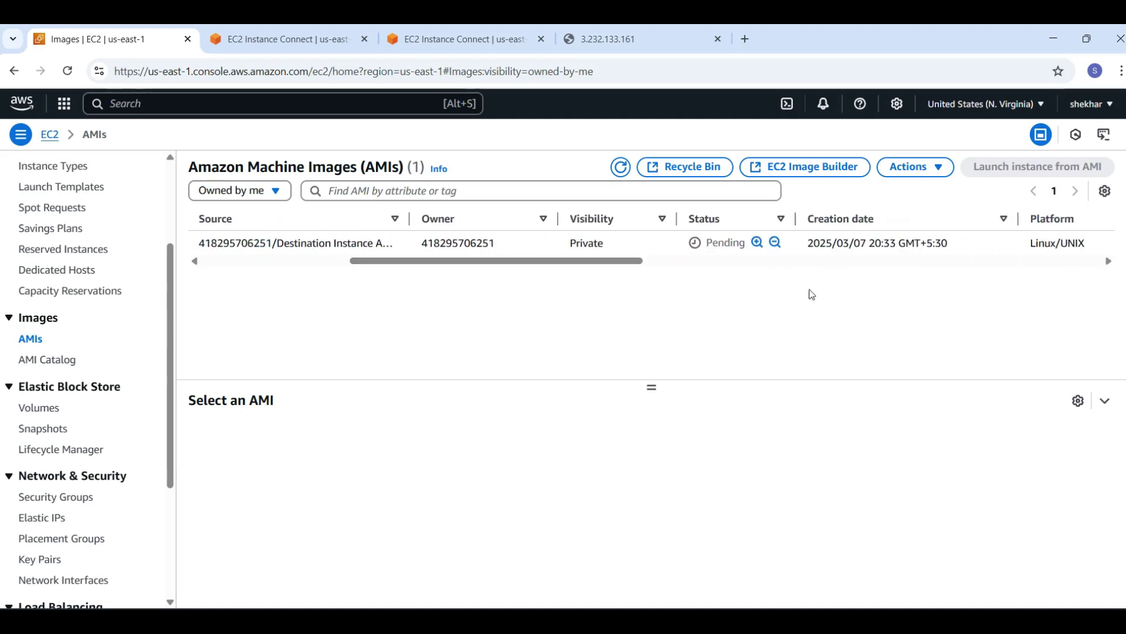
{"action": "left_click", "coordinate": [722, 244]}
Step: Check the status of the Destination Instance App01 image in the AMI list and return to the first columns
{"action": "left_click_drag", "start_coordinate": [586, 262], "coordinate": [298, 260]}
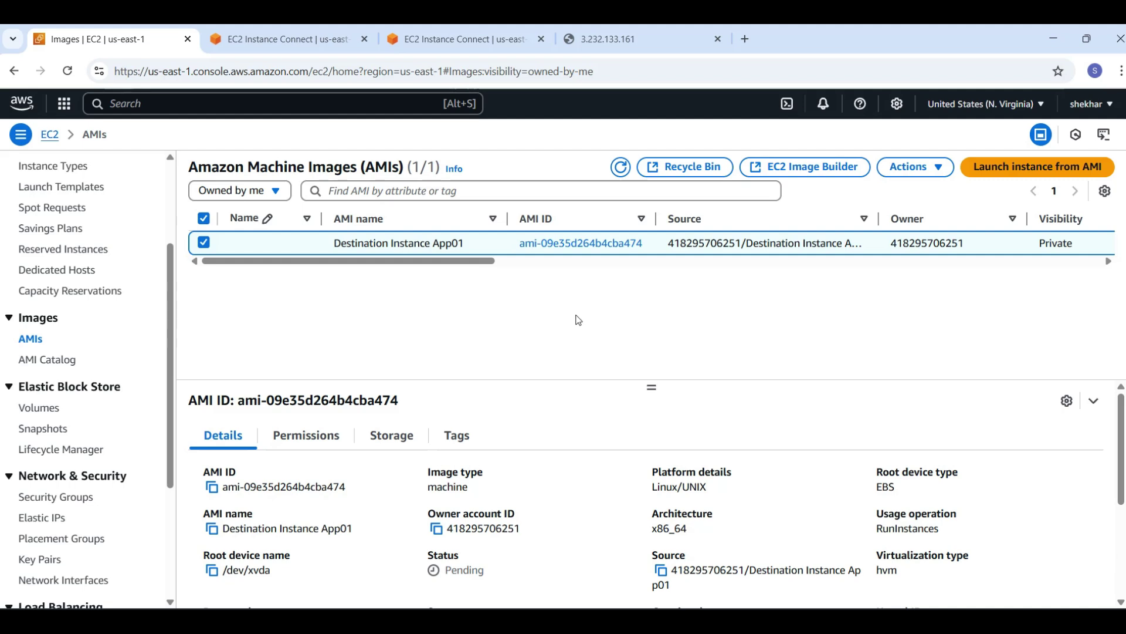
{"action": "left_click_drag", "start_coordinate": [461, 261], "coordinate": [541, 271]}
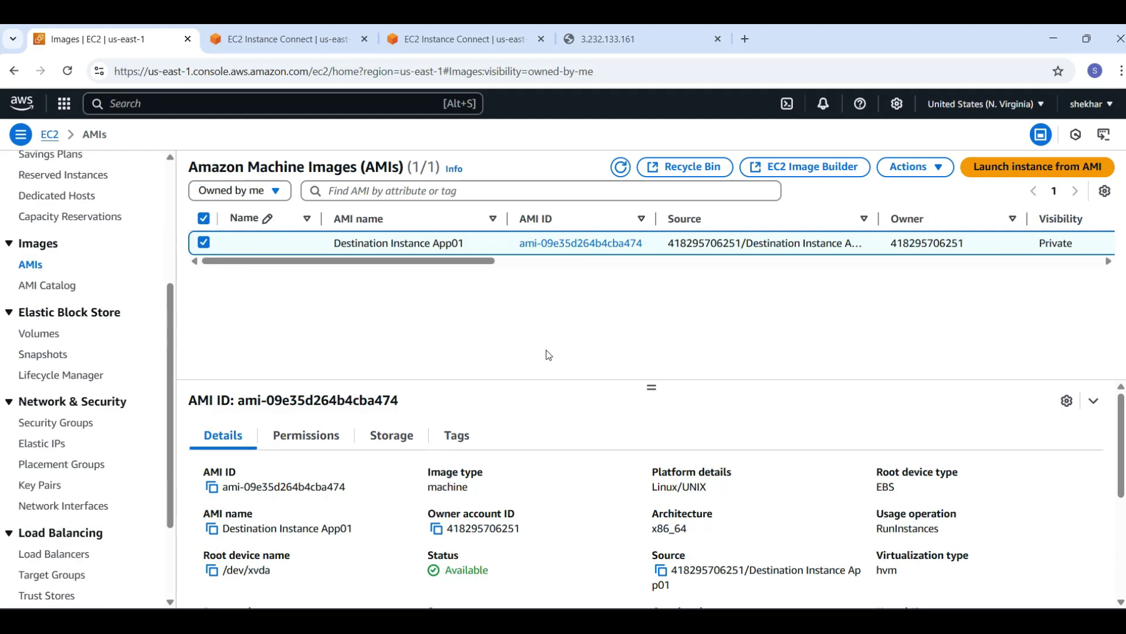
{"action": "left_click", "coordinate": [528, 261]}
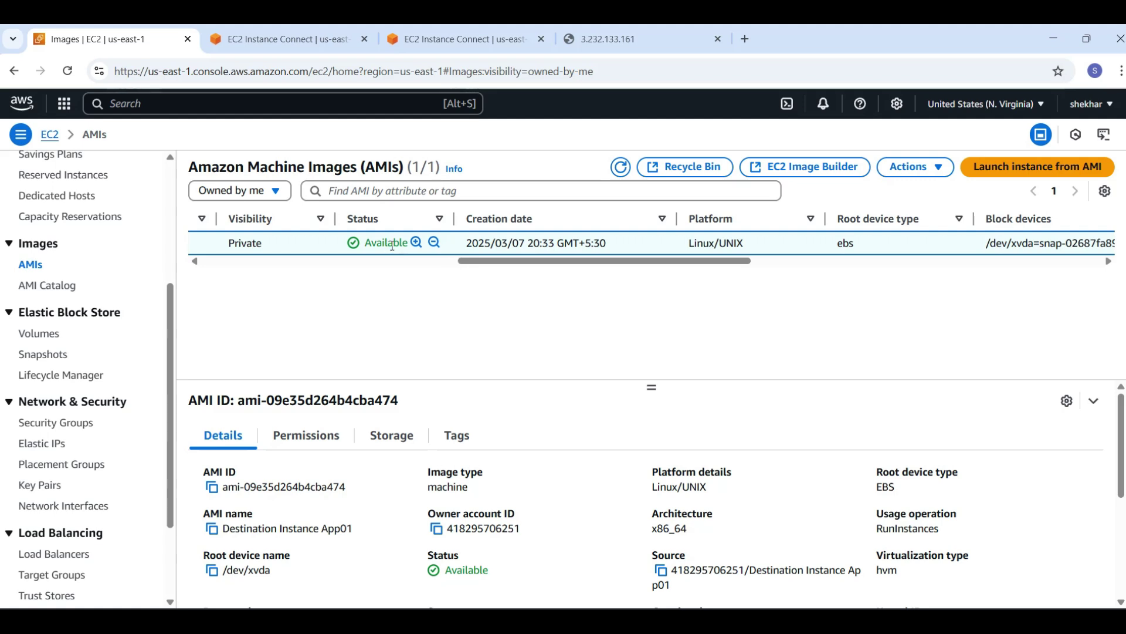
{"action": "left_click", "coordinate": [444, 261]}
{"action": "scroll", "coordinate": [384, 280], "scroll_direction": "left", "scroll_amount": 10}
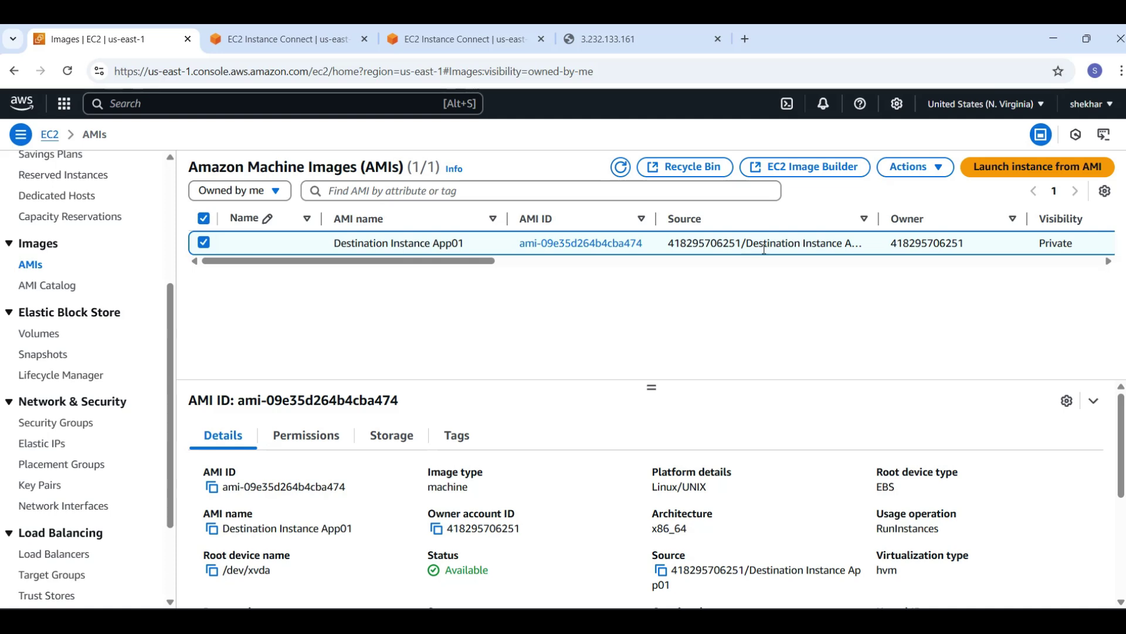
Step: Check the AMI's status and creation date, and examine the sizes and completion status of its snapshots in the Snapshots list
{"action": "left_click", "coordinate": [726, 261]}
{"action": "left_click_drag", "start_coordinate": [725, 264], "coordinate": [673, 271]}
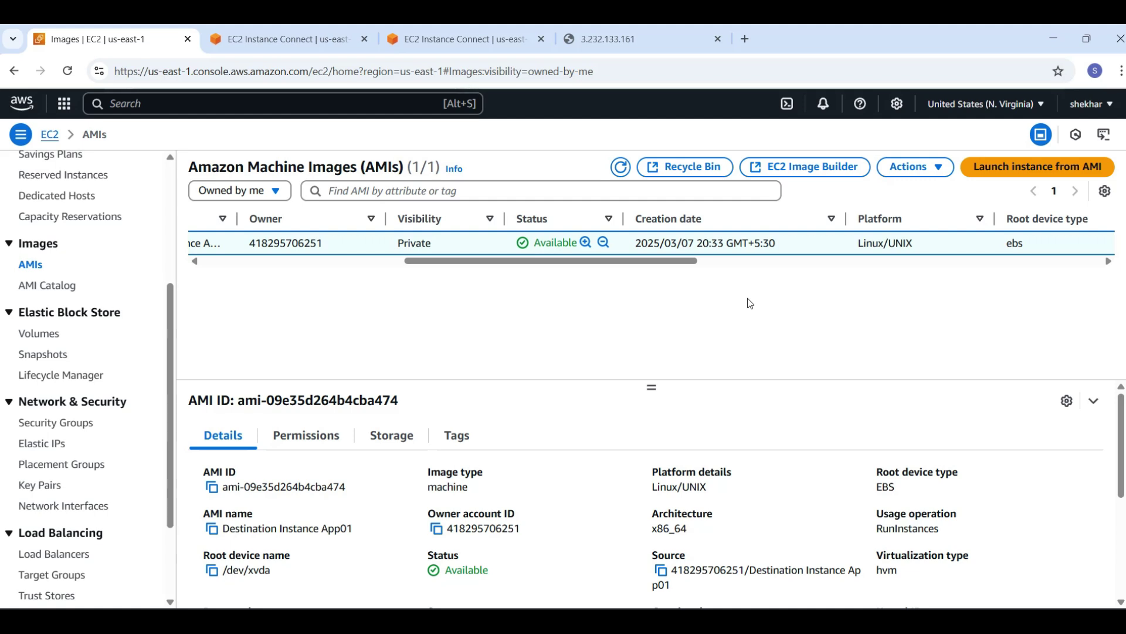
{"action": "scroll", "coordinate": [91, 297], "scroll_direction": "down", "scroll_amount": 2}
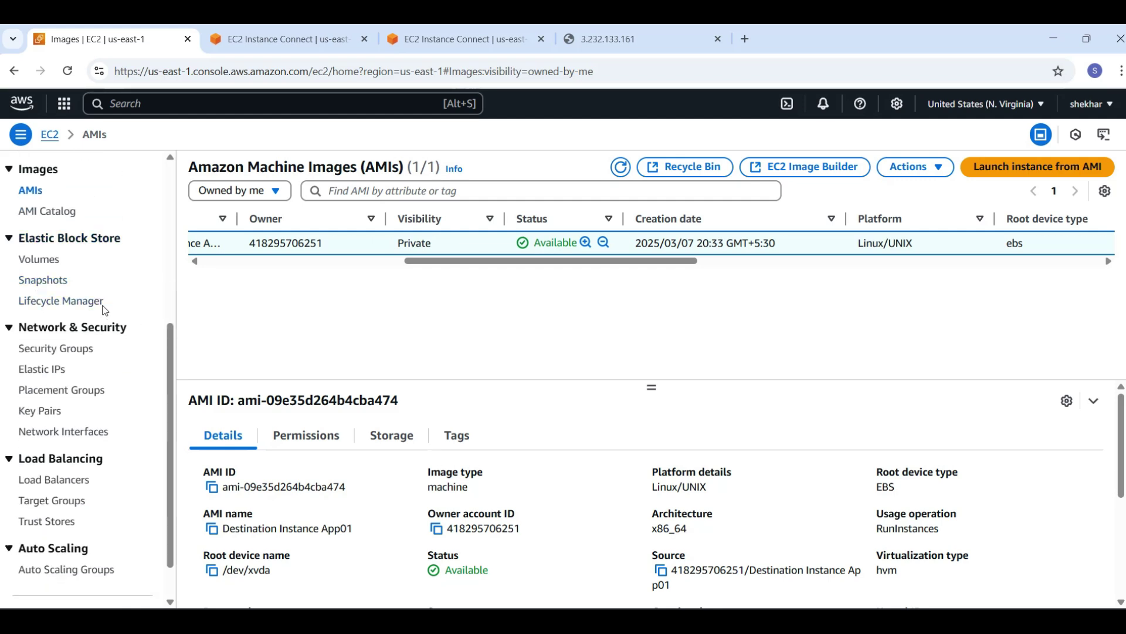
{"action": "left_click", "coordinate": [43, 280]}
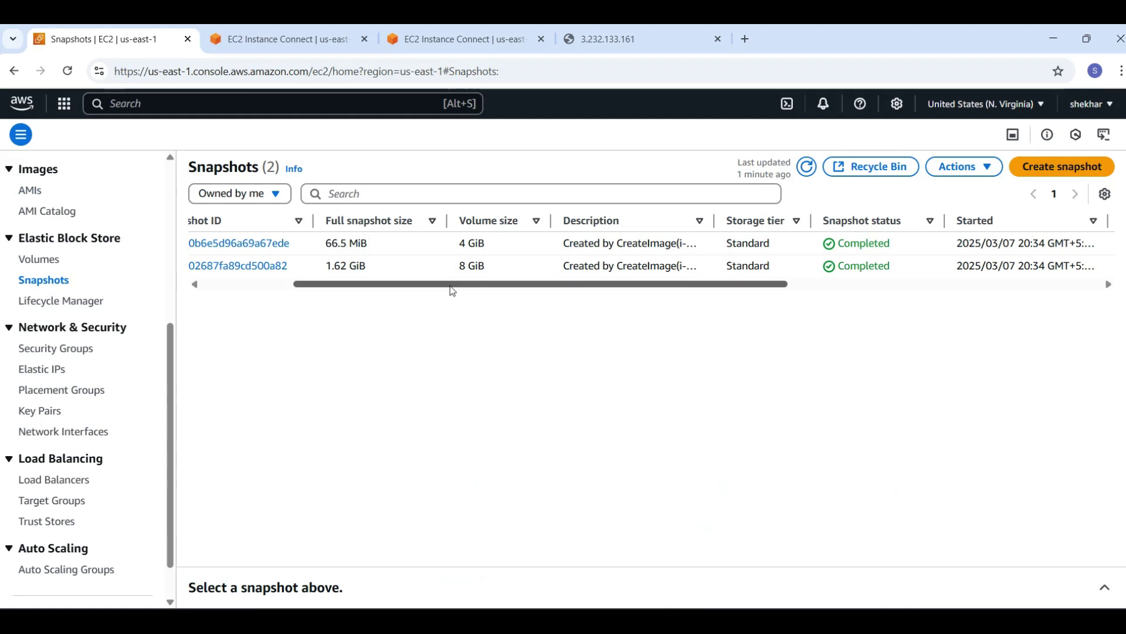
{"action": "left_click_drag", "start_coordinate": [351, 292], "coordinate": [442, 291]}
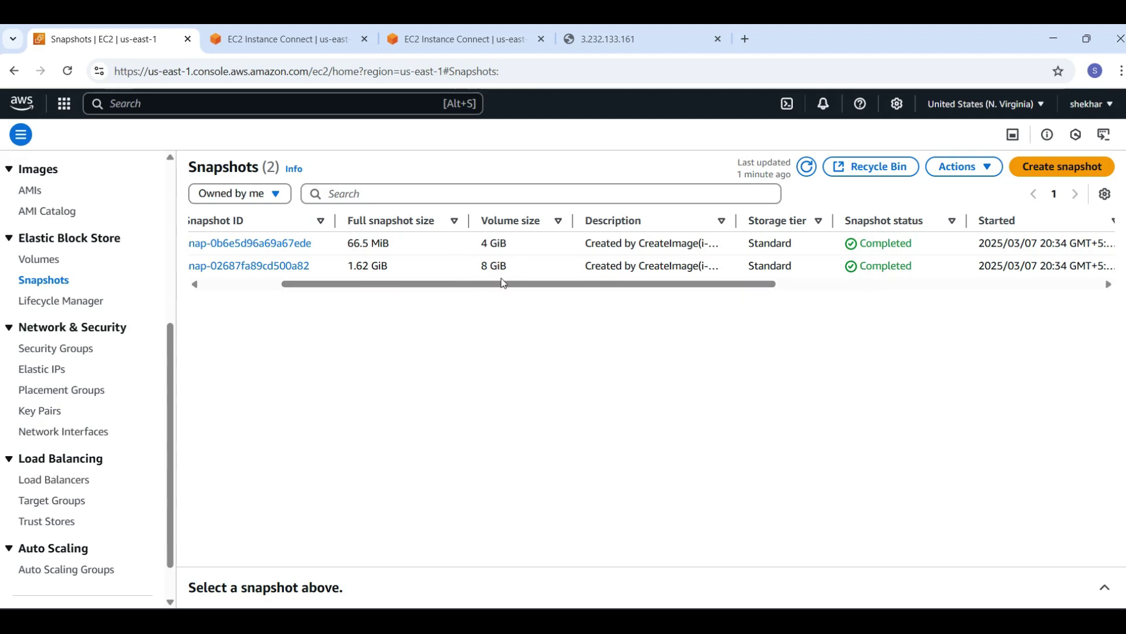
{"action": "left_click_drag", "start_coordinate": [495, 288], "coordinate": [472, 296]}
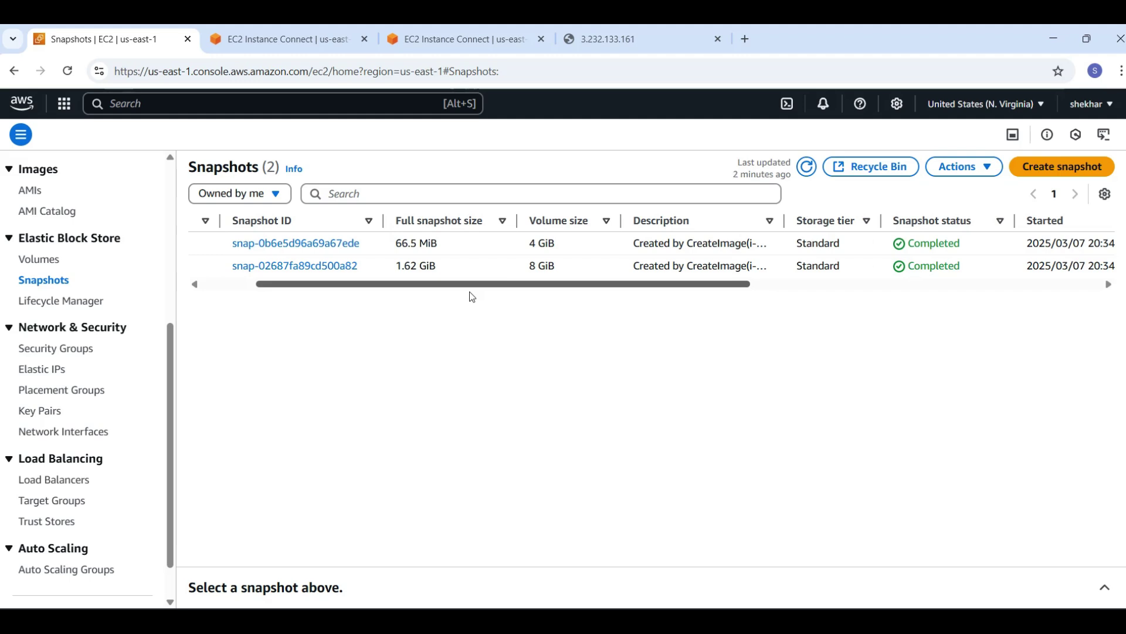
{"action": "left_click_drag", "start_coordinate": [473, 297], "coordinate": [327, 290]}
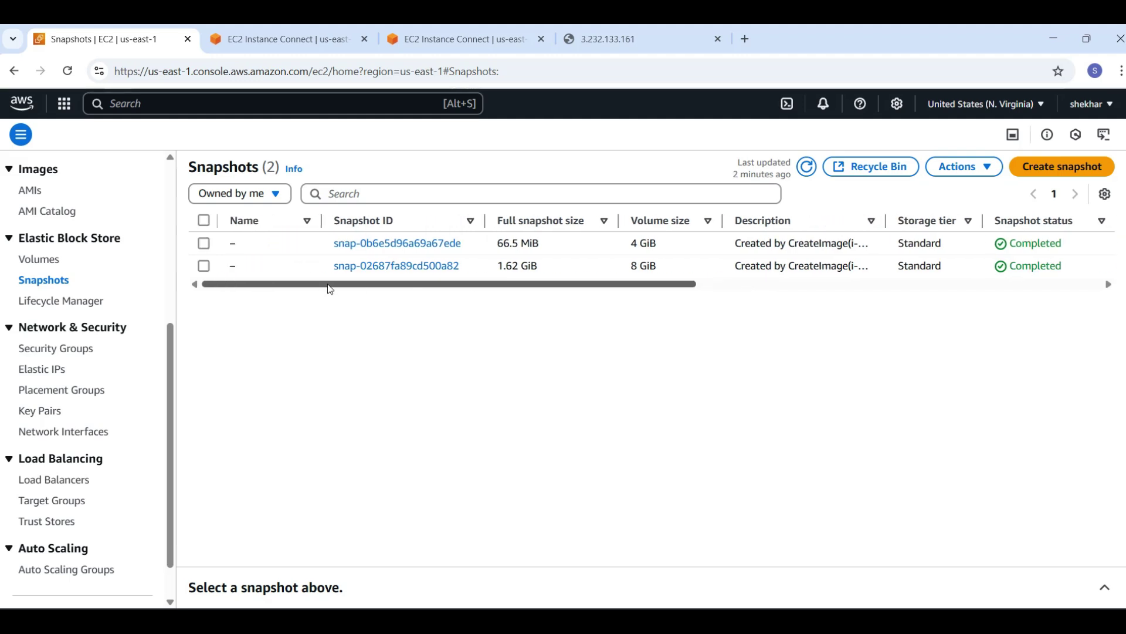
{"action": "mouse_move", "coordinate": [380, 284]}
{"action": "left_mouse_down"}
{"action": "mouse_move", "coordinate": [494, 298]}
{"action": "mouse_move", "coordinate": [361, 276]}
{"action": "left_mouse_up"}
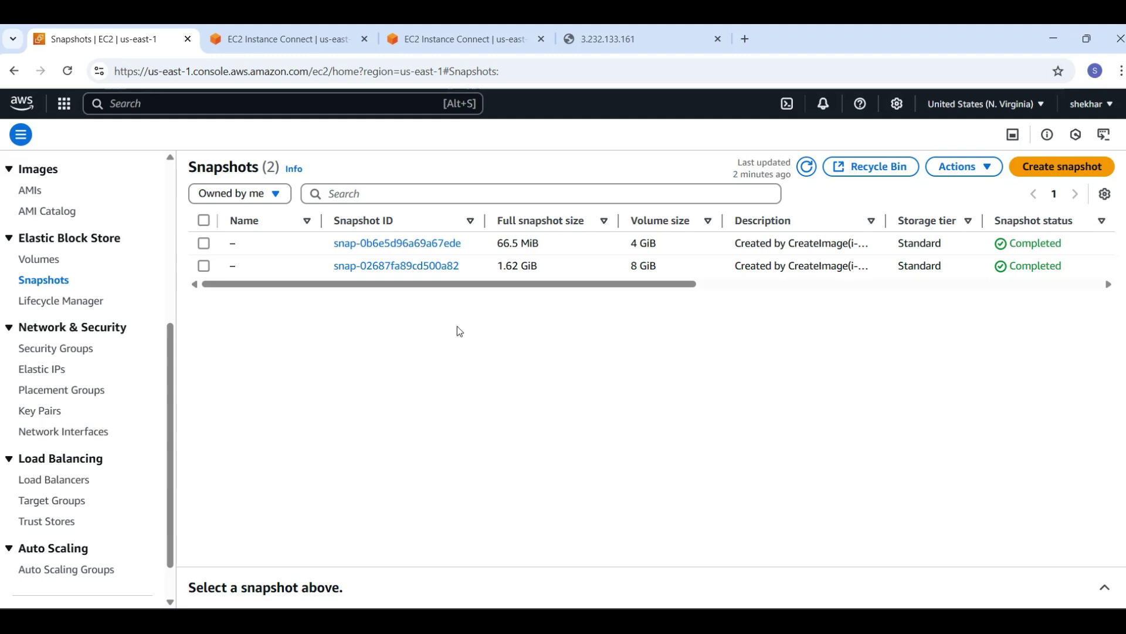
Step: Look through the EBS volumes list and return to the snapshots to compare their volume sizes
{"action": "left_click", "coordinate": [26, 258]}
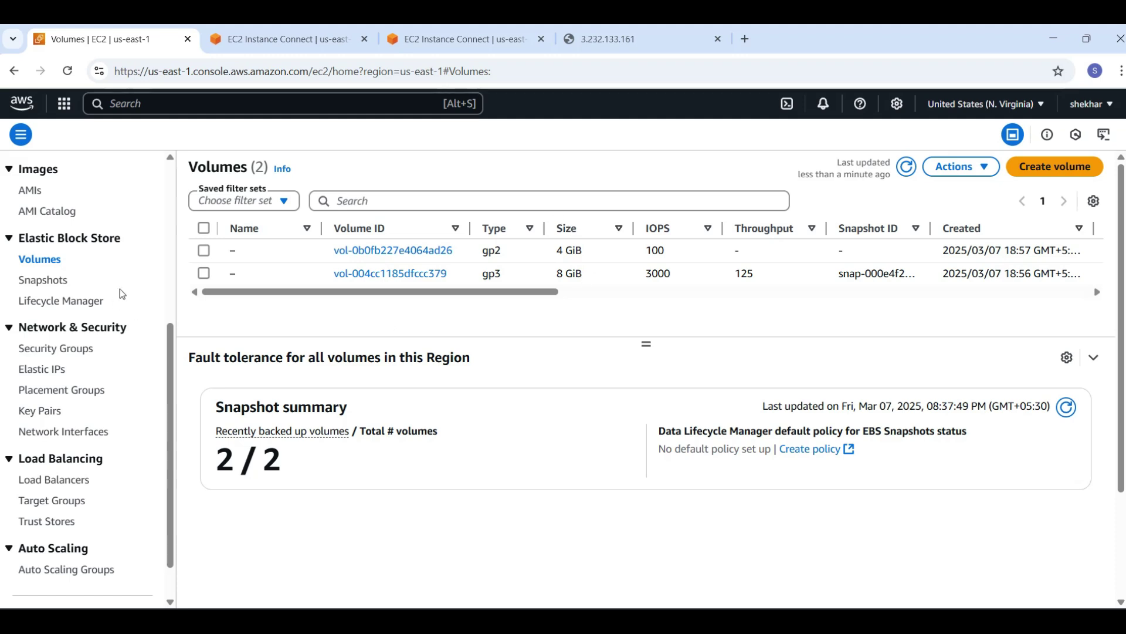
{"action": "left_click", "coordinate": [44, 281]}
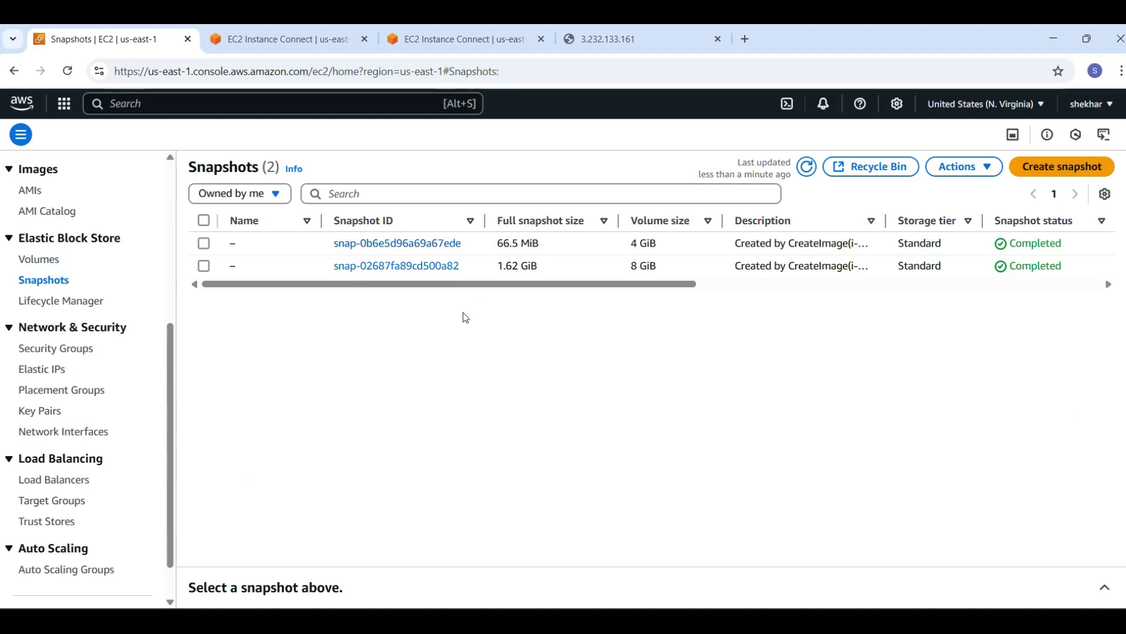
{"action": "mouse_move", "coordinate": [539, 287]}
{"action": "left_mouse_down"}
{"action": "mouse_move", "coordinate": [595, 289]}
{"action": "mouse_move", "coordinate": [546, 286]}
{"action": "left_mouse_up"}
Step: Return to the owned AMIs and examine the block devices in the storage details of Destination Instance App01
{"action": "scroll", "coordinate": [23, 347], "scroll_direction": "up", "scroll_amount": 3}
{"action": "left_click", "coordinate": [31, 339]}
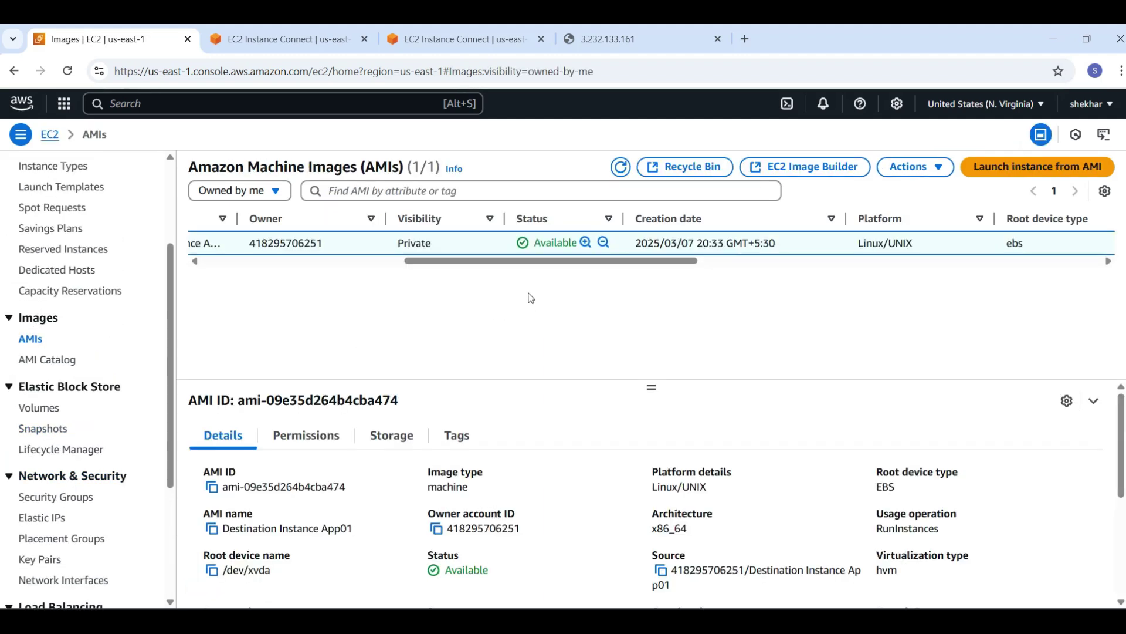
{"action": "left_click_drag", "start_coordinate": [532, 270], "coordinate": [399, 285]}
{"action": "left_click", "coordinate": [399, 437]}
{"action": "scroll", "coordinate": [604, 402], "scroll_direction": "down", "scroll_amount": 1}
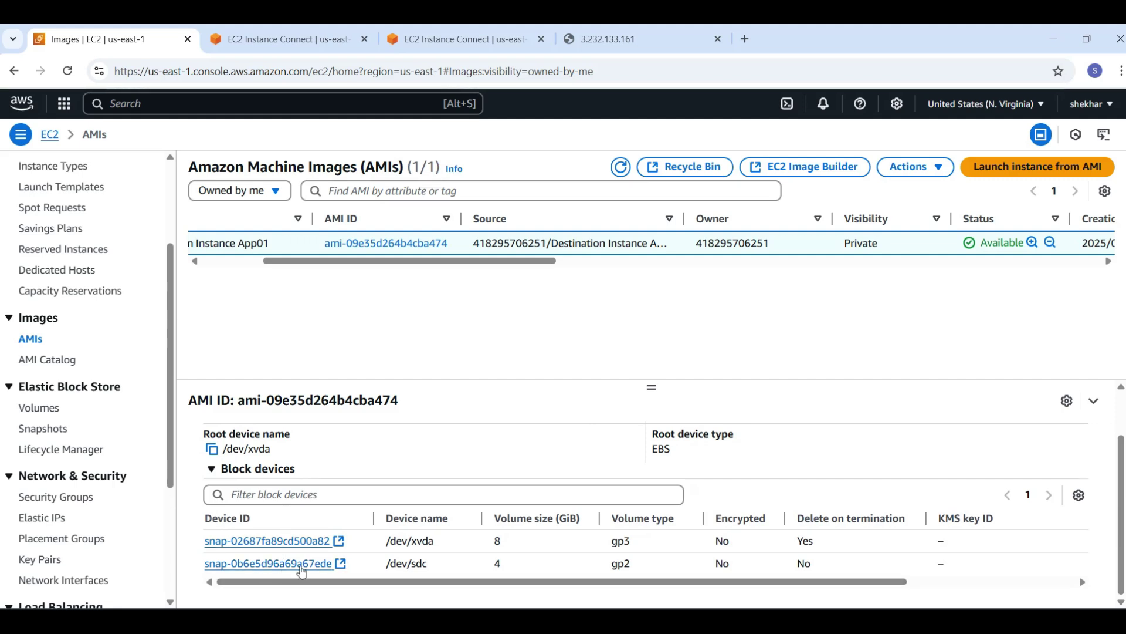
{"action": "mouse_move", "coordinate": [398, 582]}
{"action": "left_mouse_down"}
{"action": "mouse_move", "coordinate": [486, 589]}
{"action": "mouse_move", "coordinate": [397, 588]}
{"action": "left_mouse_up"}
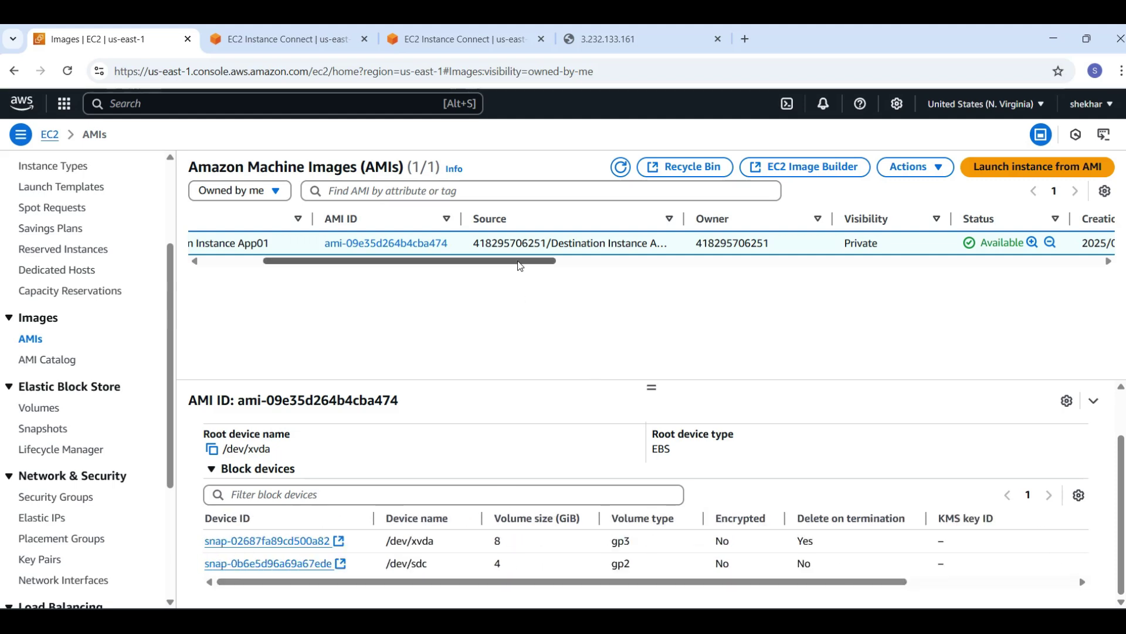
{"action": "left_click_drag", "start_coordinate": [520, 266], "coordinate": [458, 267]}
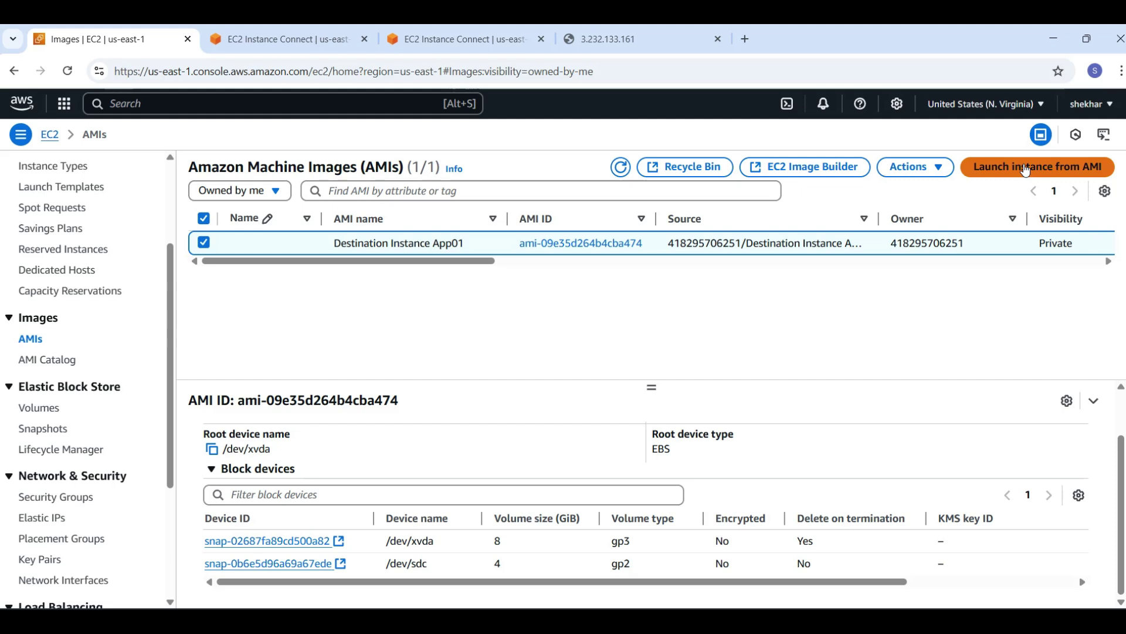
Step: Start launching an instance from the Destination Instance App01 AMI and name it Destination Instance Ap01
{"action": "left_click", "coordinate": [1025, 170]}
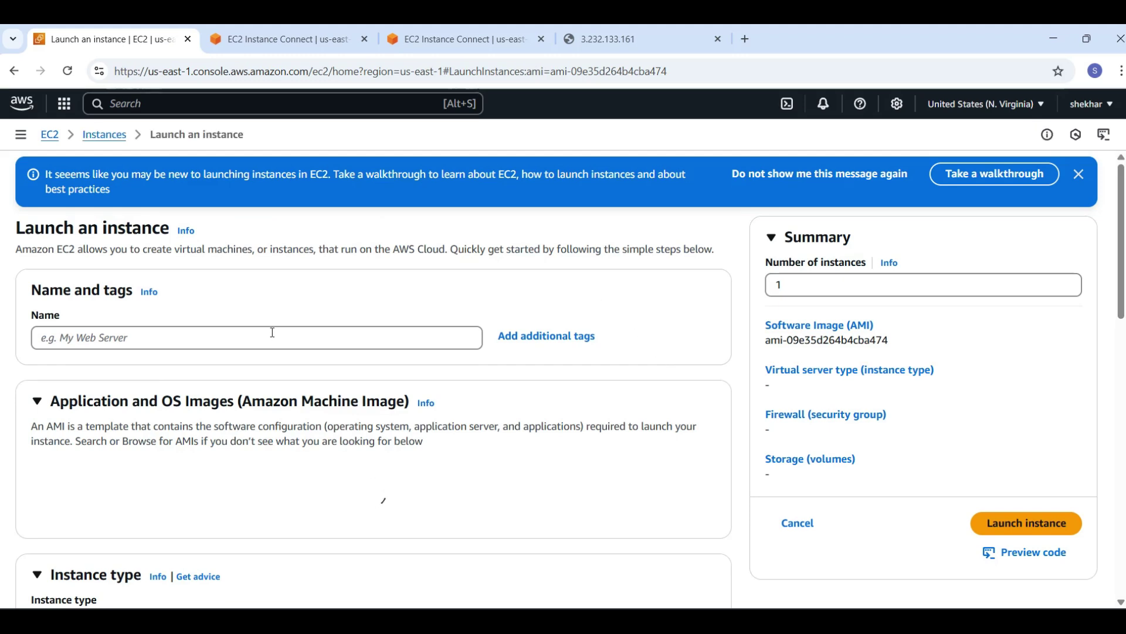
{"action": "left_click", "coordinate": [254, 336]}
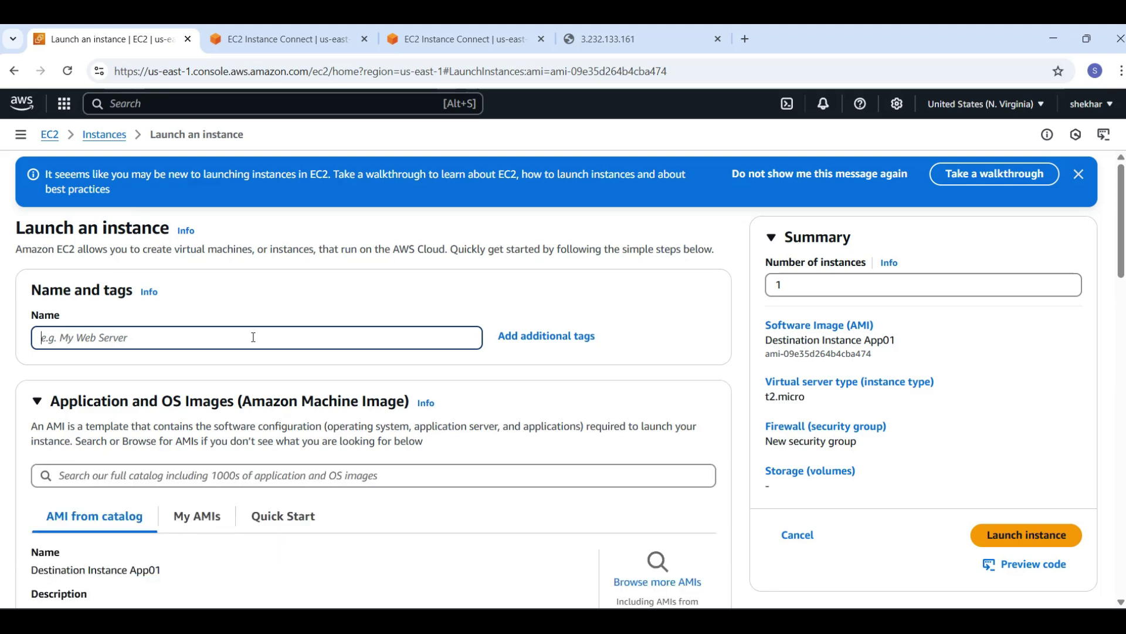
{"action": "type", "text": "Destination Instance "}
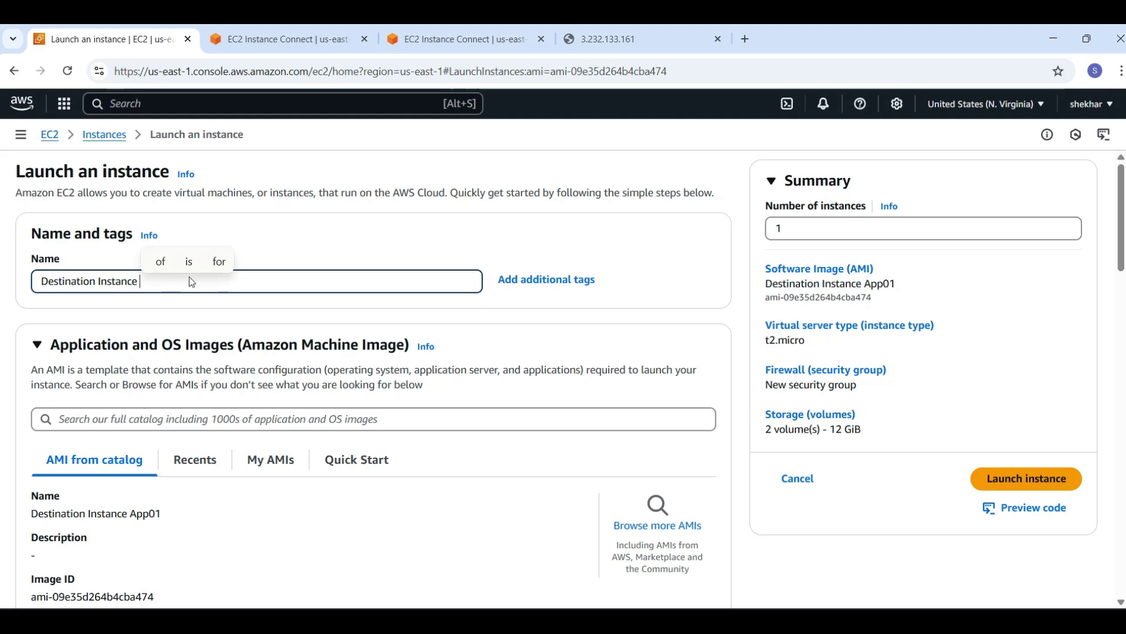
{"action": "type", "text": "App"}
{"action": "type", "text": "0"}
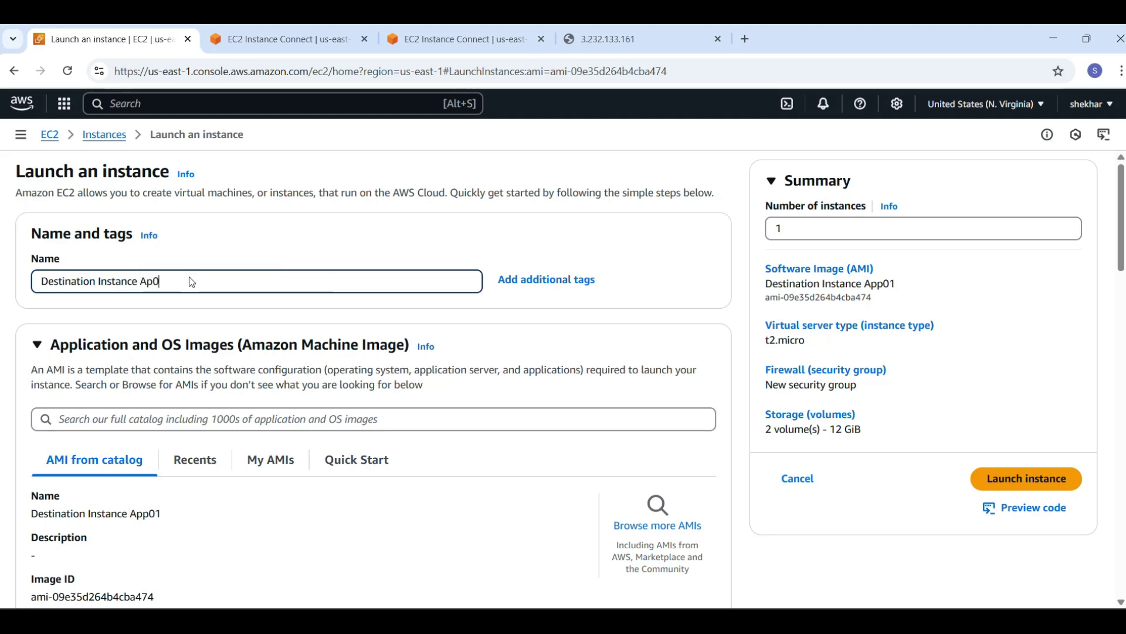
{"action": "type", "text": "1"}
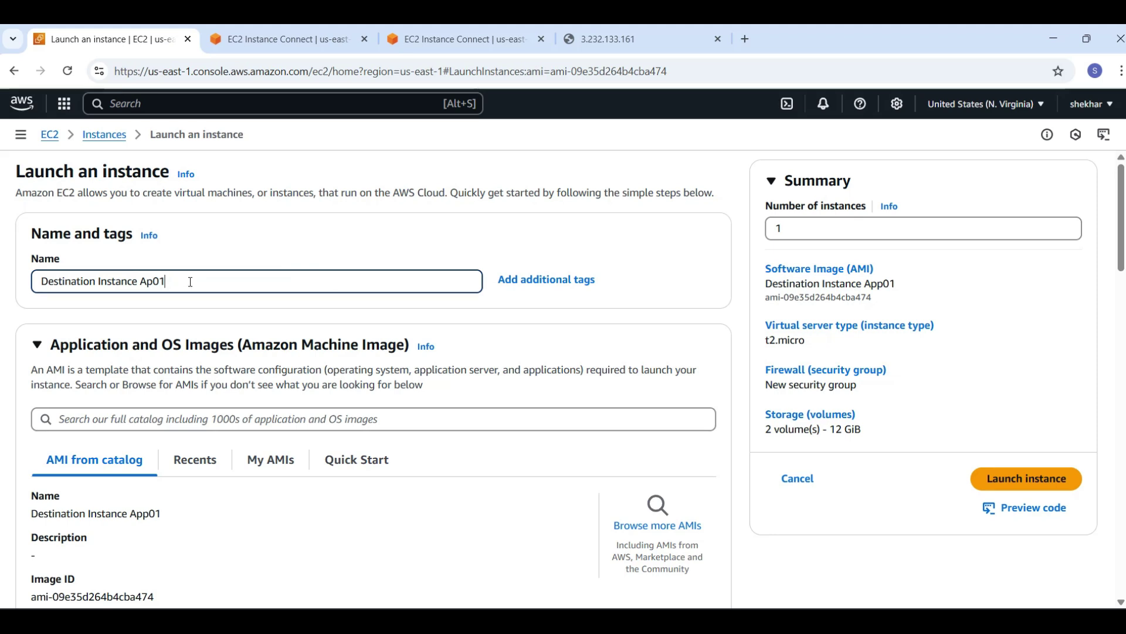
Step: Review the source AMI's details in the launch form and show the AMIs owned by the account
{"action": "scroll", "coordinate": [256, 440], "scroll_direction": "down", "scroll_amount": 3}
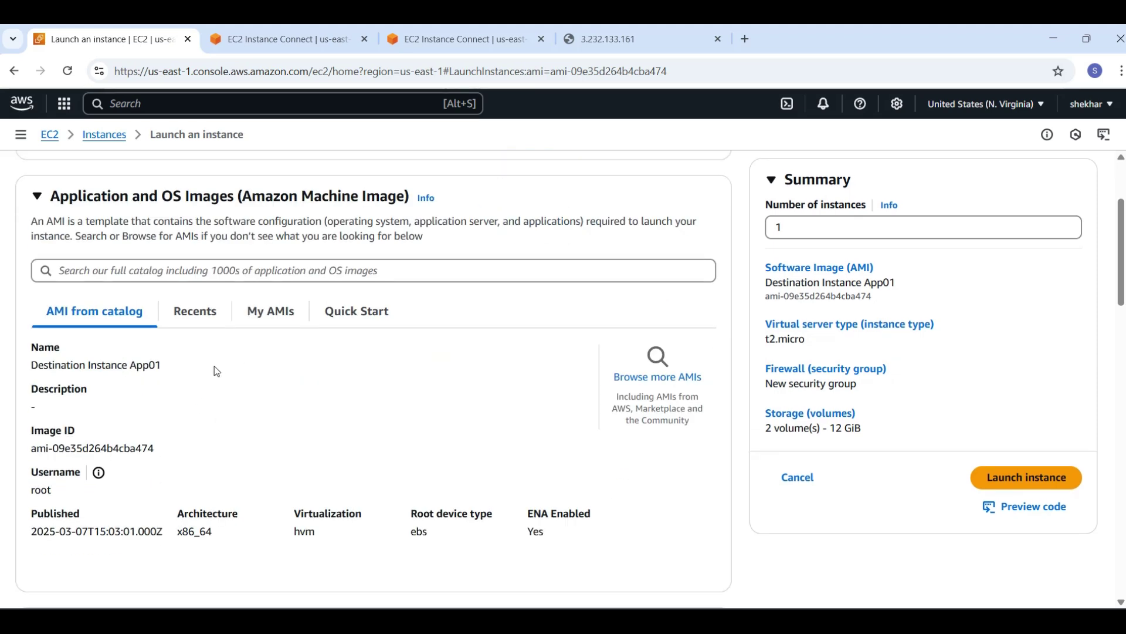
{"action": "scroll", "coordinate": [252, 395], "scroll_direction": "down", "scroll_amount": 3}
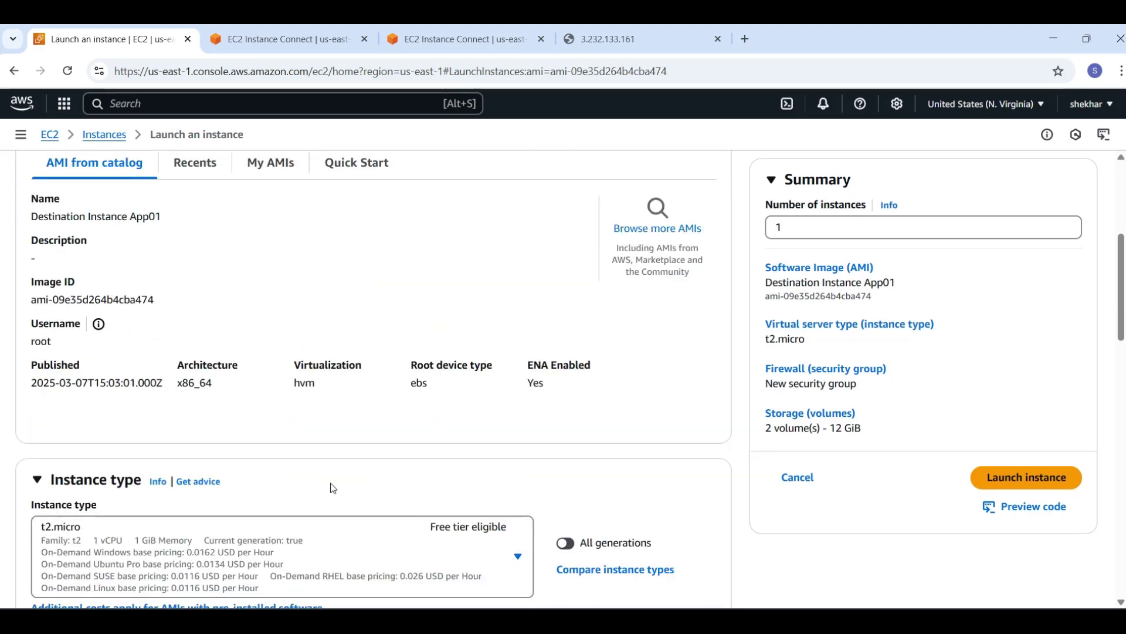
{"action": "scroll", "coordinate": [211, 341], "scroll_direction": "up", "scroll_amount": 2}
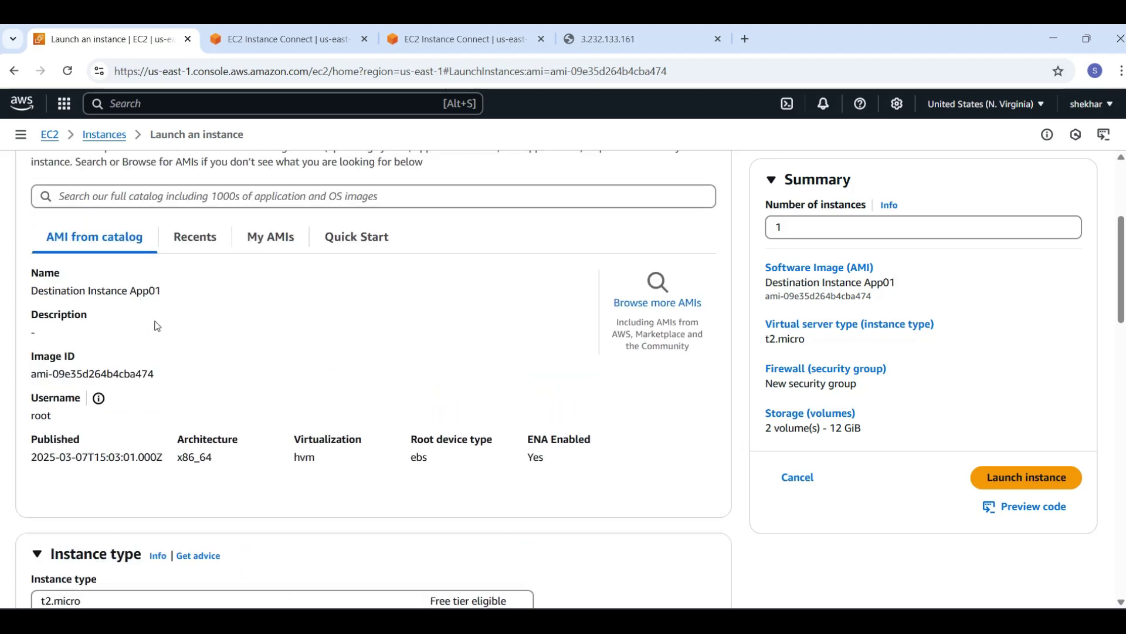
{"action": "left_click", "coordinate": [267, 240]}
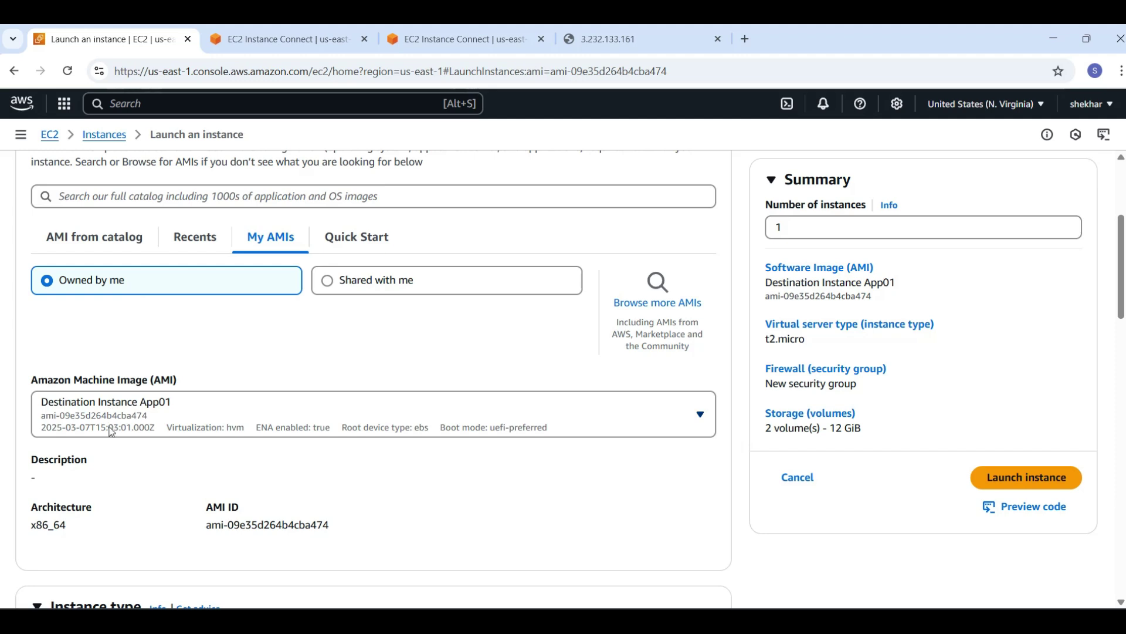
{"action": "scroll", "coordinate": [171, 410], "scroll_direction": "down", "scroll_amount": 1}
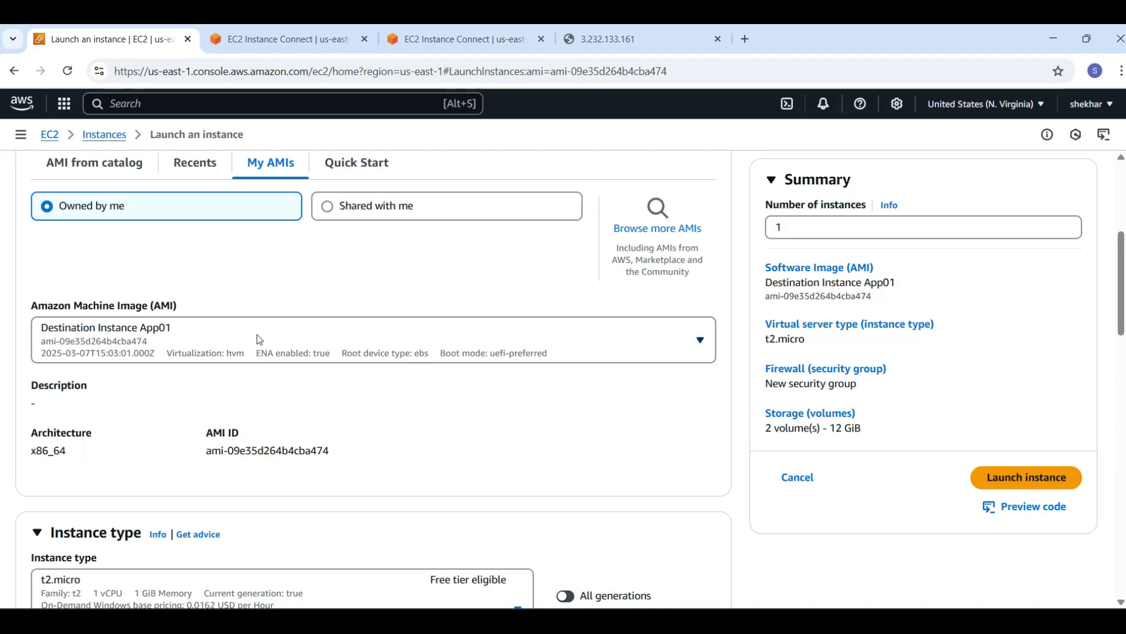
{"action": "scroll", "coordinate": [257, 334], "scroll_direction": "up", "scroll_amount": 1}
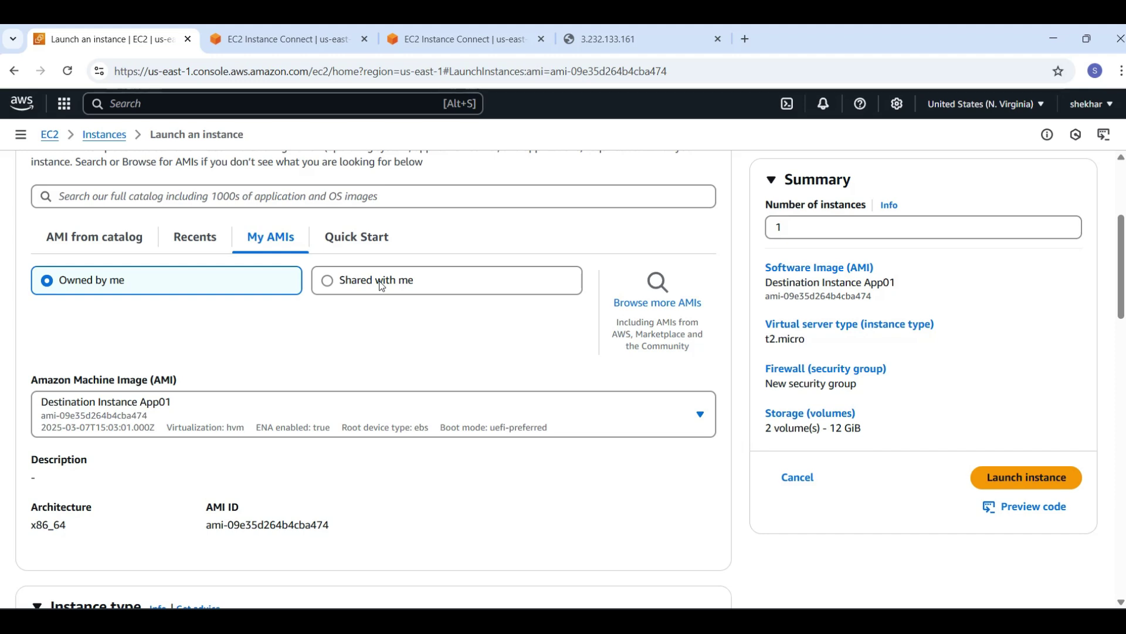
Step: Check which AMIs are listed as shared with the account, and return to the owned AMIs
{"action": "left_click", "coordinate": [382, 286]}
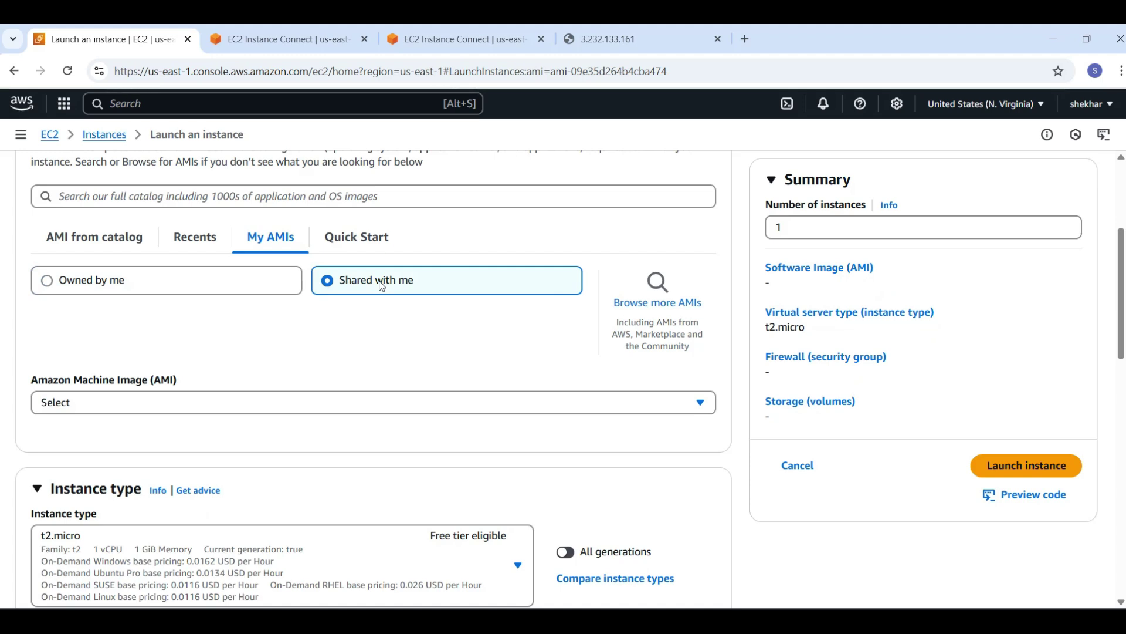
{"action": "left_click", "coordinate": [312, 406]}
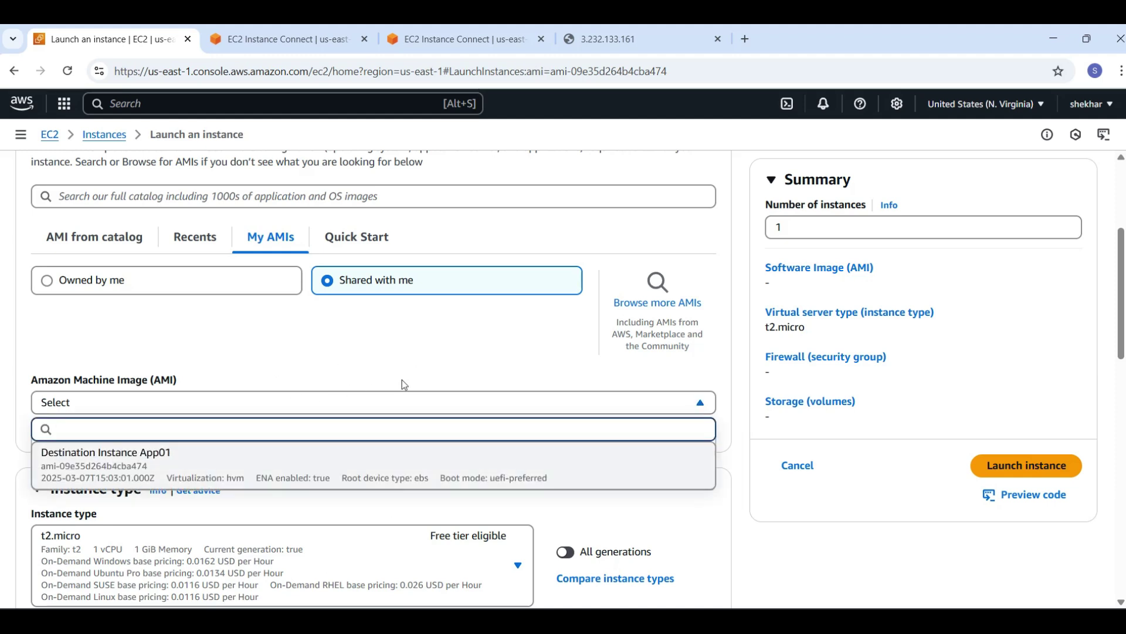
{"action": "left_click", "coordinate": [360, 356]}
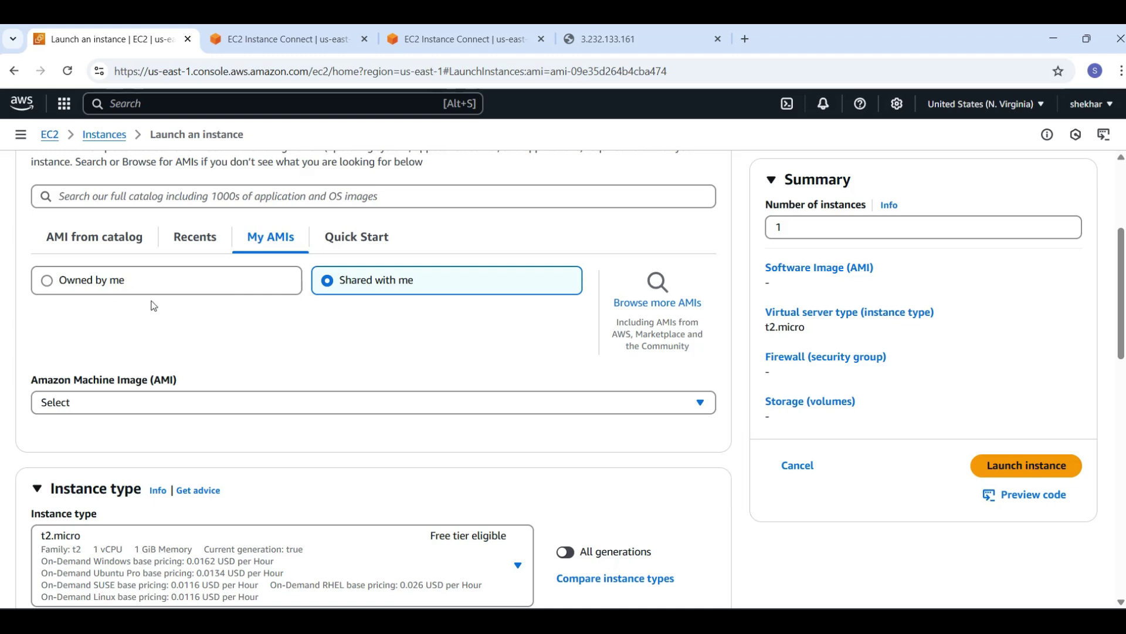
{"action": "left_click", "coordinate": [127, 290]}
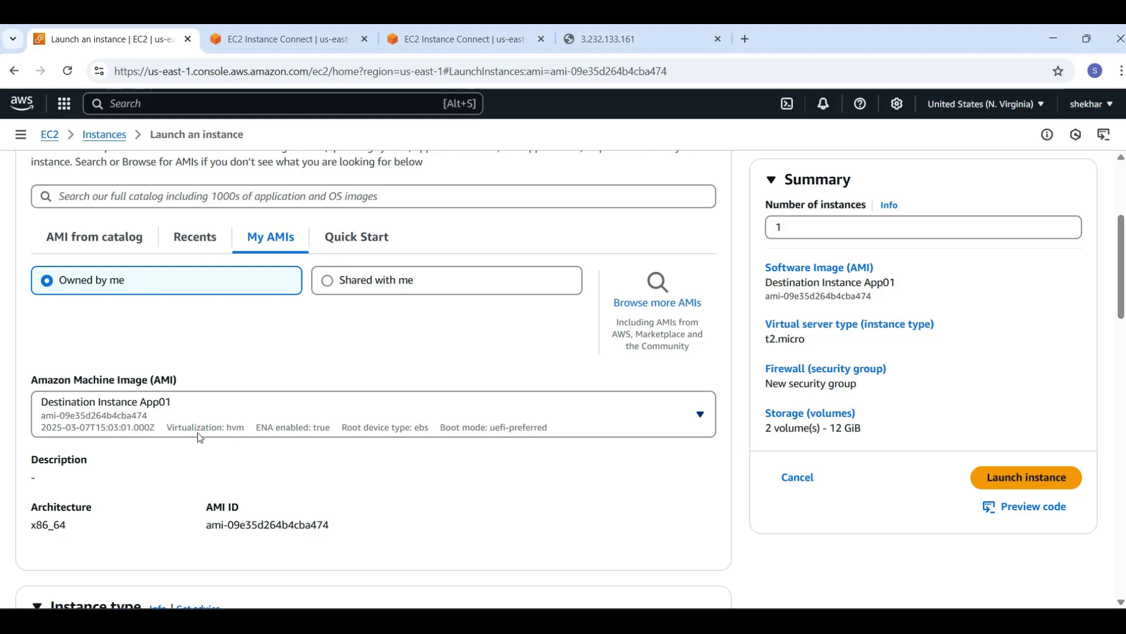
Step: Review the AMI and instance type settings and choose Asus_Key as the login key pair
{"action": "scroll", "coordinate": [224, 372], "scroll_direction": "down", "scroll_amount": 1}
{"action": "scroll", "coordinate": [224, 374], "scroll_direction": "down", "scroll_amount": 1}
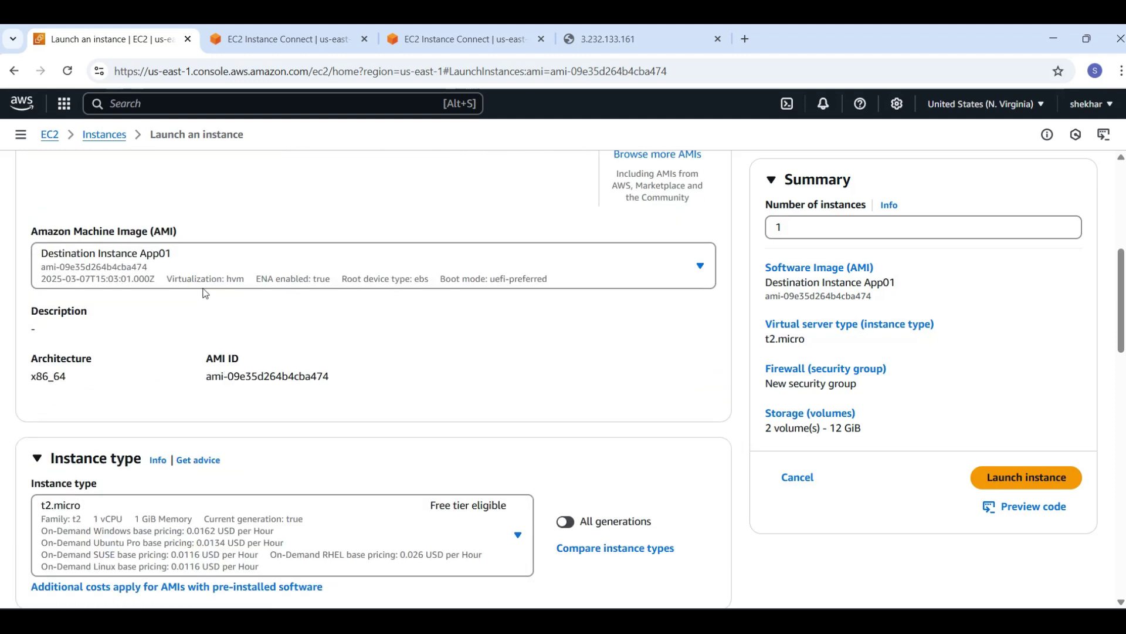
{"action": "scroll", "coordinate": [281, 312], "scroll_direction": "down", "scroll_amount": 1}
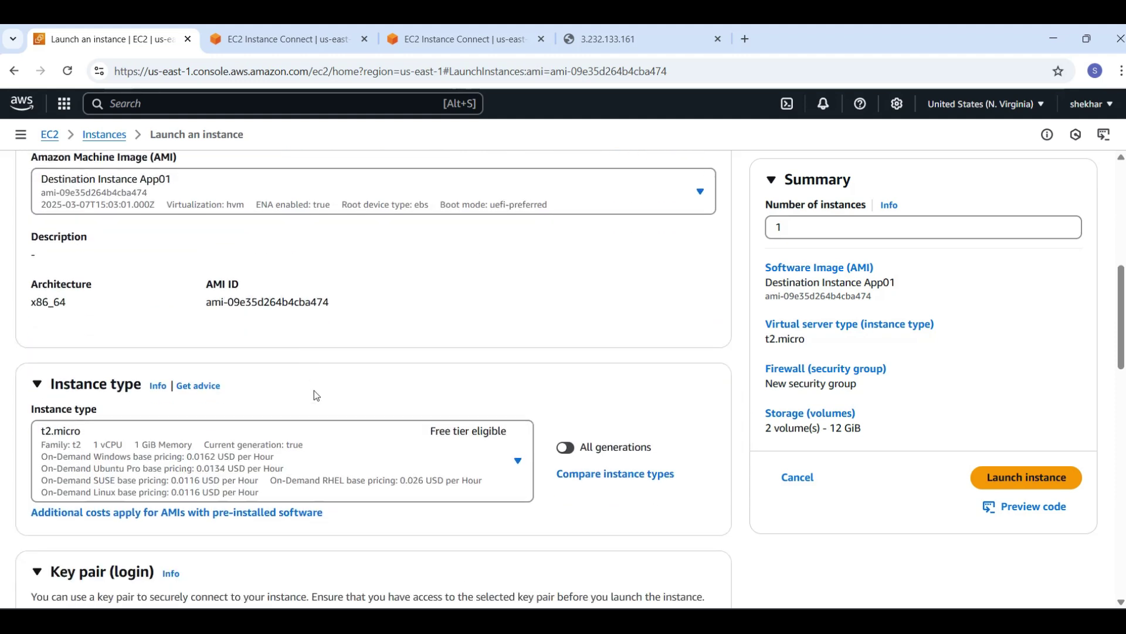
{"action": "scroll", "coordinate": [322, 367], "scroll_direction": "down", "scroll_amount": 2}
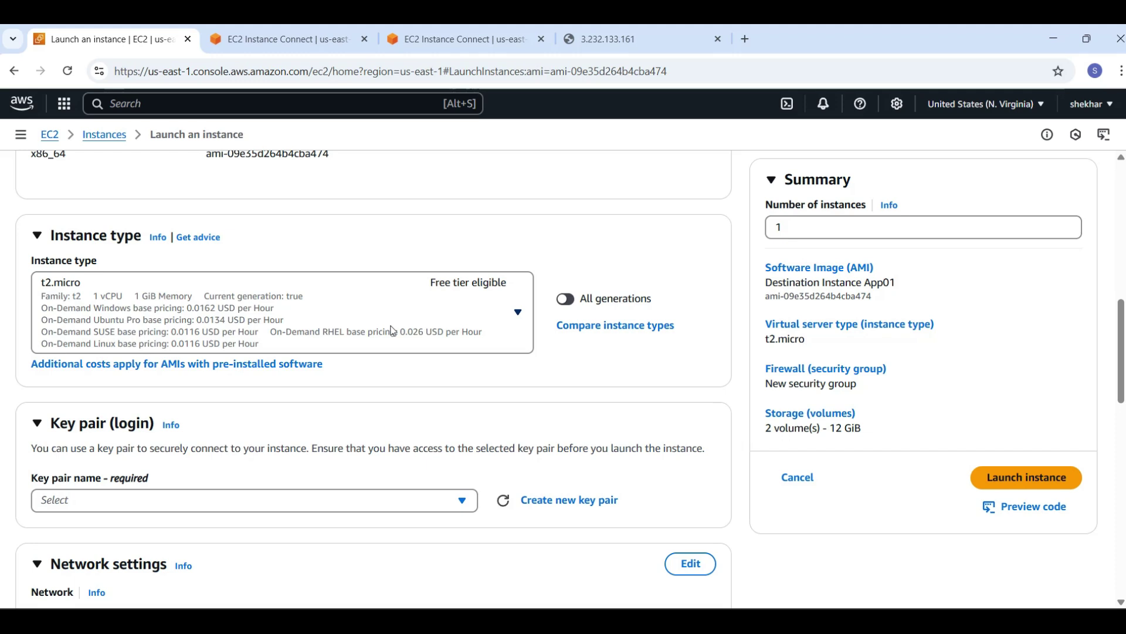
{"action": "scroll", "coordinate": [393, 330], "scroll_direction": "down", "scroll_amount": 1}
{"action": "left_click", "coordinate": [345, 427]}
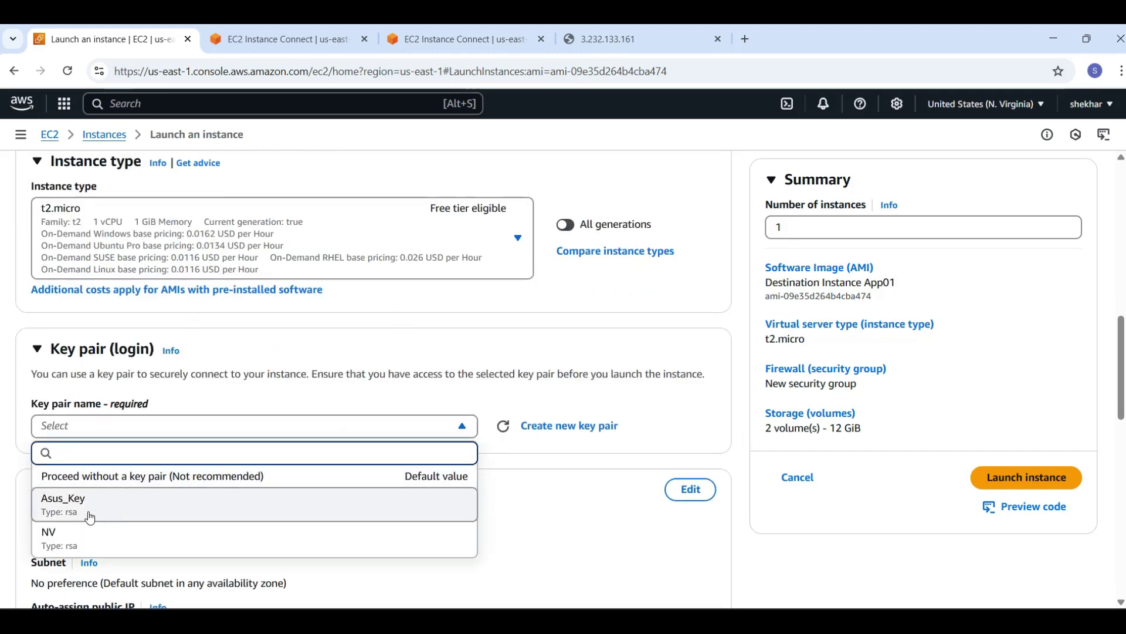
{"action": "left_click", "coordinate": [301, 504]}
Step: Edit the network settings and choose the us-east-1a subnet, subnet-0cf6567bd10e6a300, in the default VPC
{"action": "scroll", "coordinate": [309, 350], "scroll_direction": "down", "scroll_amount": 3}
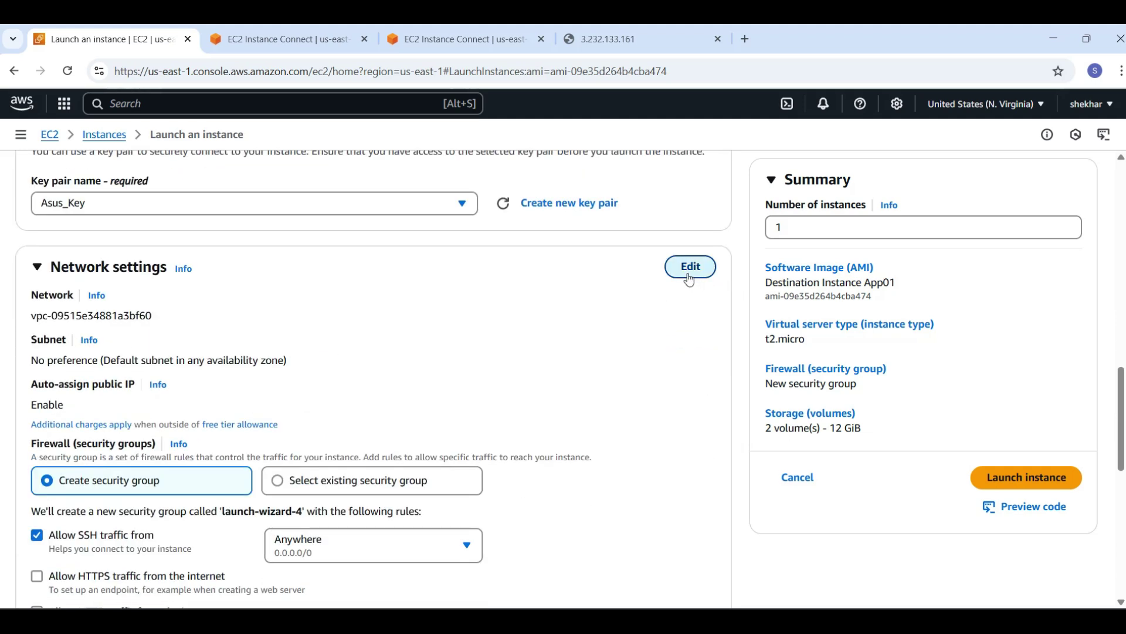
{"action": "left_click", "coordinate": [691, 269]}
{"action": "left_click", "coordinate": [359, 376]}
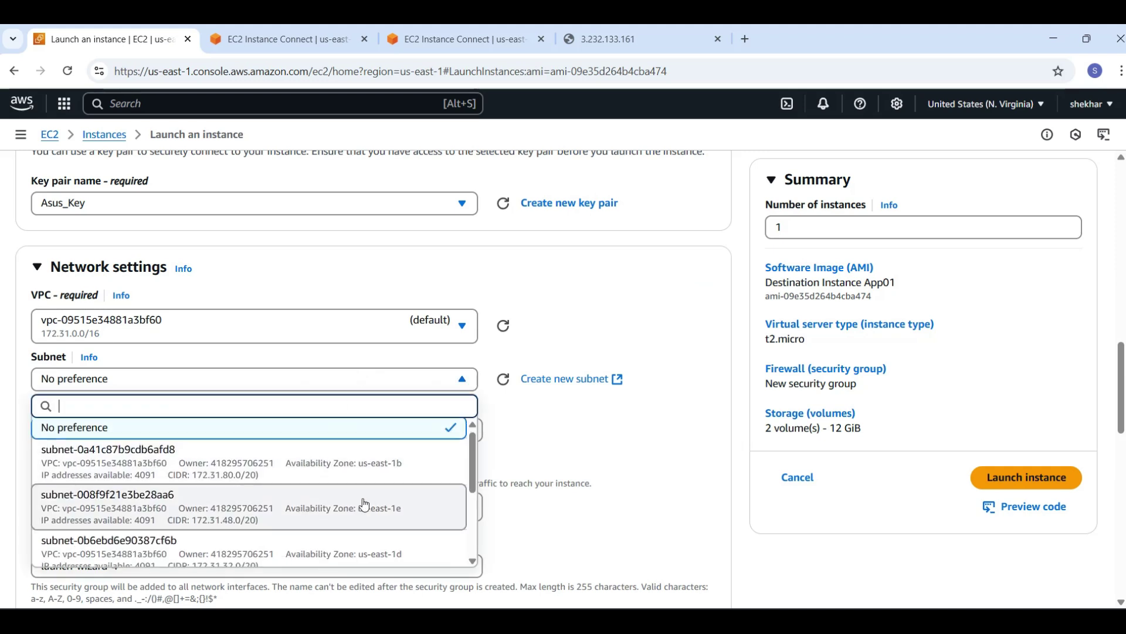
{"action": "scroll", "coordinate": [359, 514], "scroll_direction": "down", "scroll_amount": 3}
{"action": "left_click", "coordinate": [359, 466]}
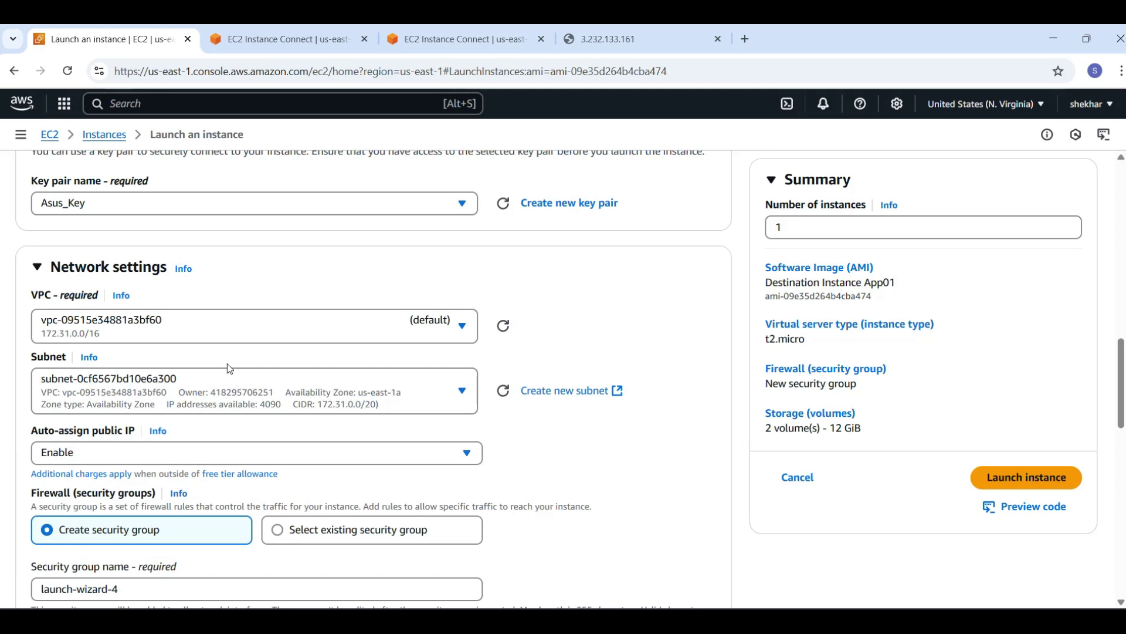
Step: Review the default firewall rules, switch to an existing security group, and assign SG_App to the new instance
{"action": "scroll", "coordinate": [273, 377], "scroll_direction": "down", "scroll_amount": 2}
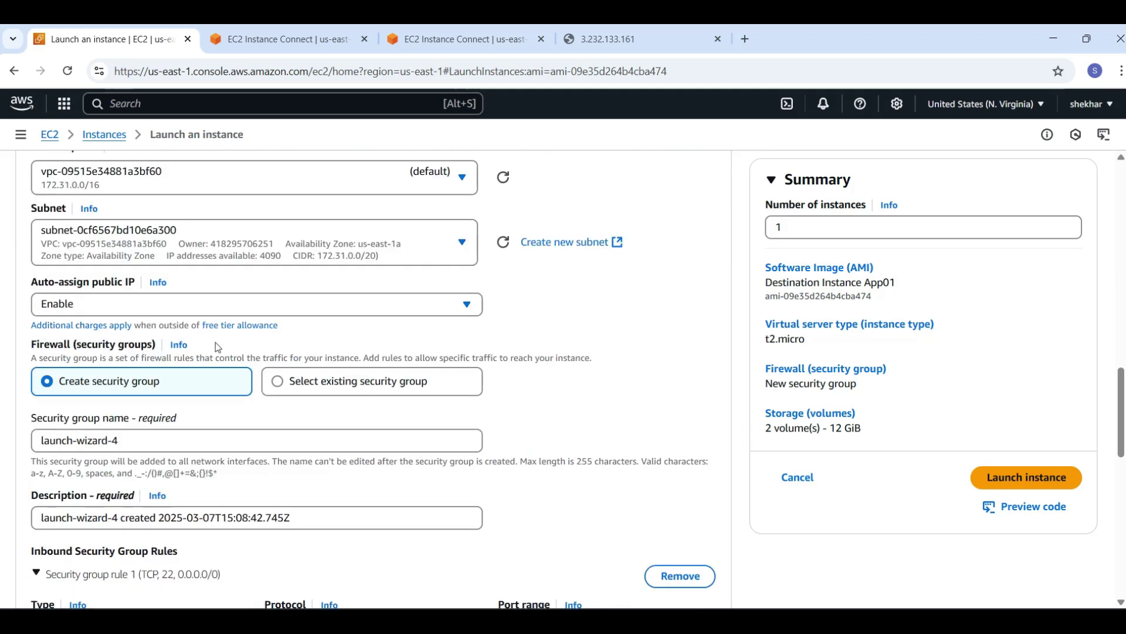
{"action": "scroll", "coordinate": [218, 346], "scroll_direction": "down", "scroll_amount": 3}
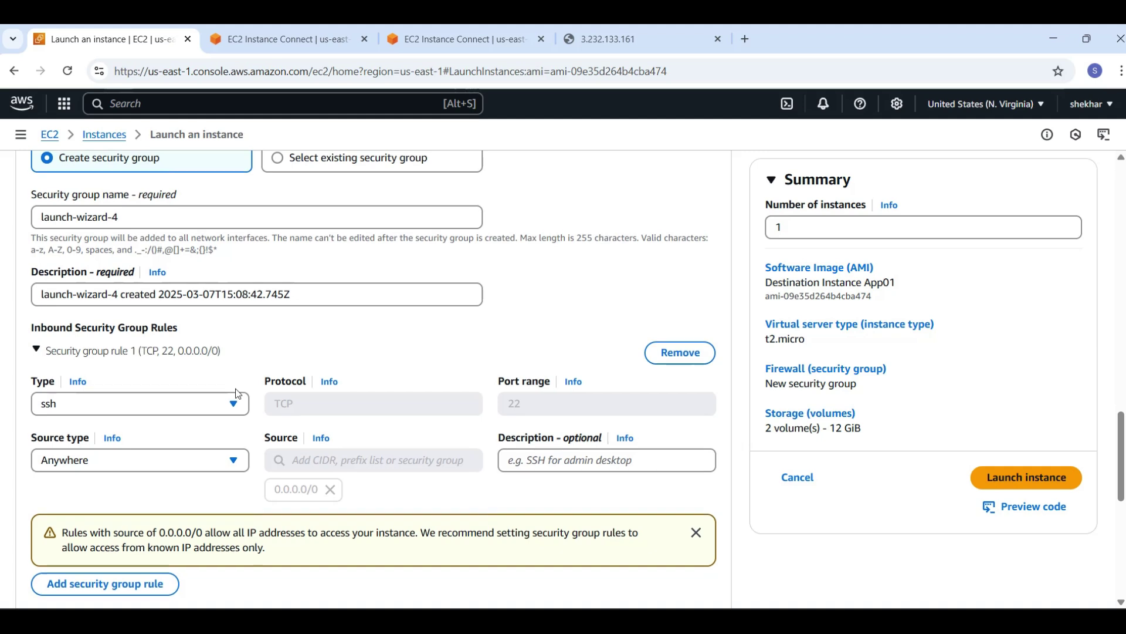
{"action": "scroll", "coordinate": [238, 394], "scroll_direction": "down", "scroll_amount": 3}
{"action": "scroll", "coordinate": [244, 398], "scroll_direction": "up", "scroll_amount": 3}
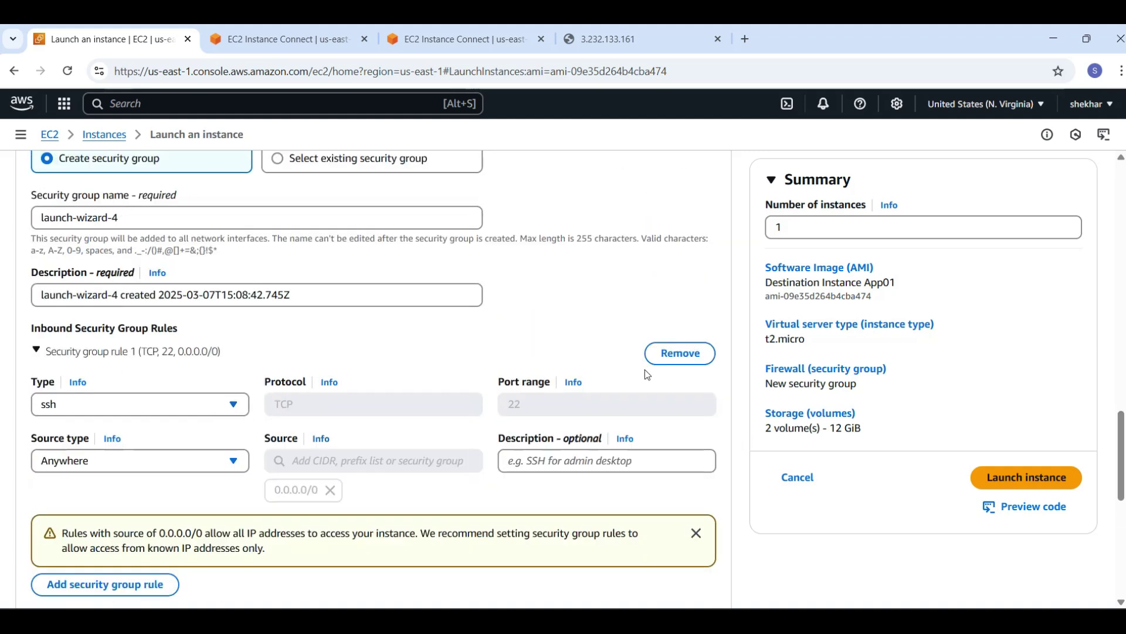
{"action": "scroll", "coordinate": [480, 367], "scroll_direction": "down", "scroll_amount": 2}
{"action": "scroll", "coordinate": [420, 322], "scroll_direction": "up", "scroll_amount": 2}
{"action": "scroll", "coordinate": [311, 301], "scroll_direction": "up", "scroll_amount": 2}
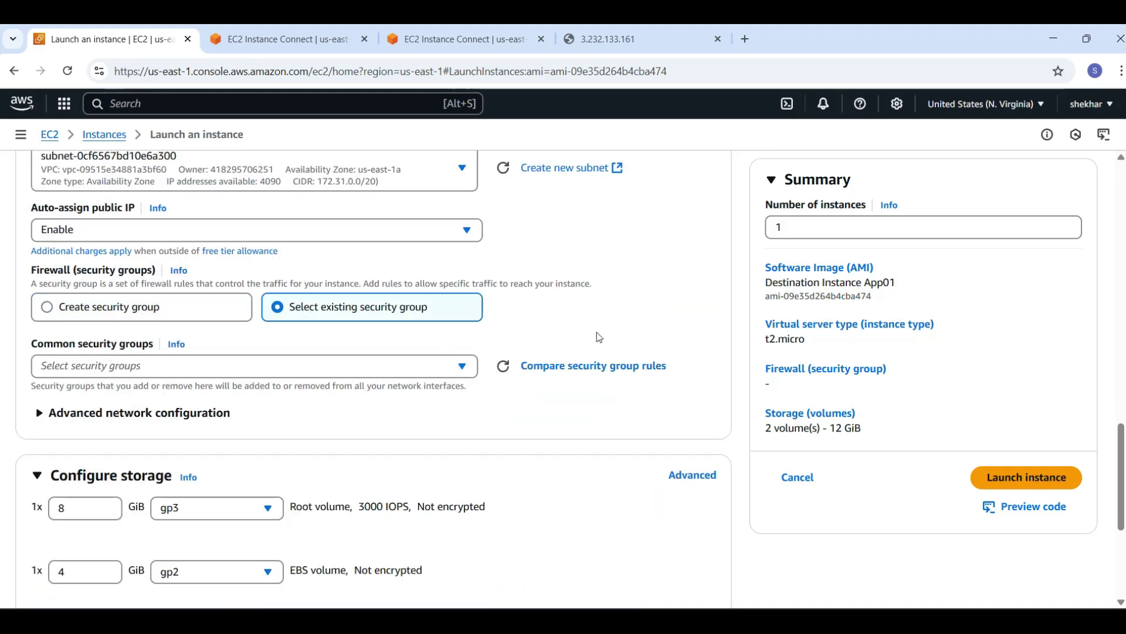
{"action": "left_click", "coordinate": [384, 364]}
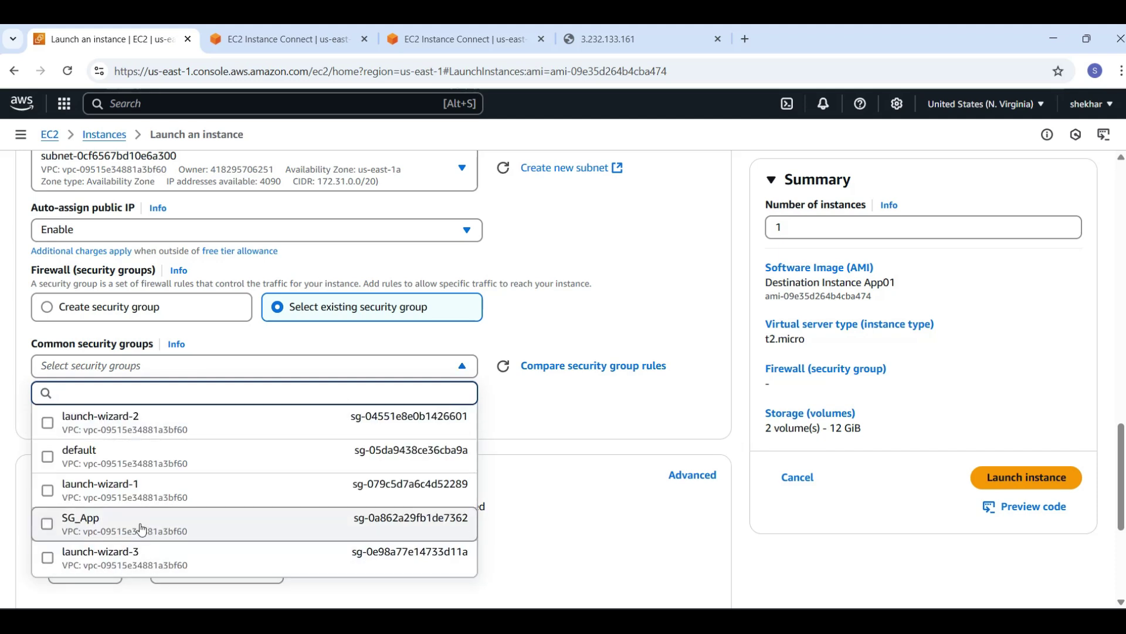
{"action": "left_click", "coordinate": [246, 514]}
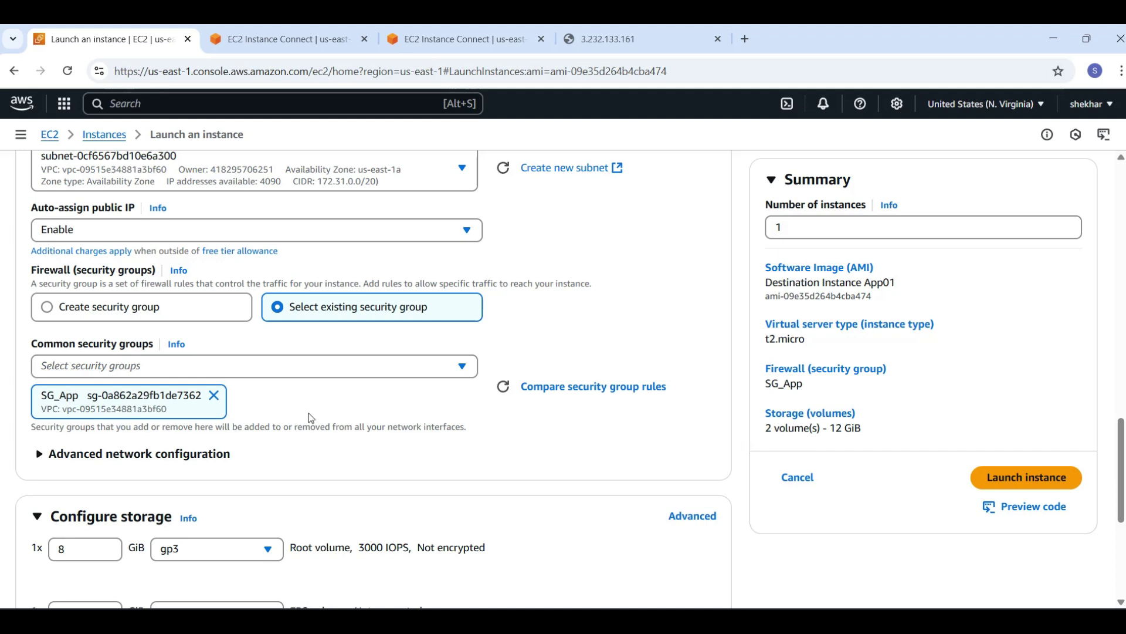
Step: Review the root and EBS volume settings and launch the instance from the Destination Instance App01 AMI
{"action": "scroll", "coordinate": [320, 410], "scroll_direction": "down", "scroll_amount": 5}
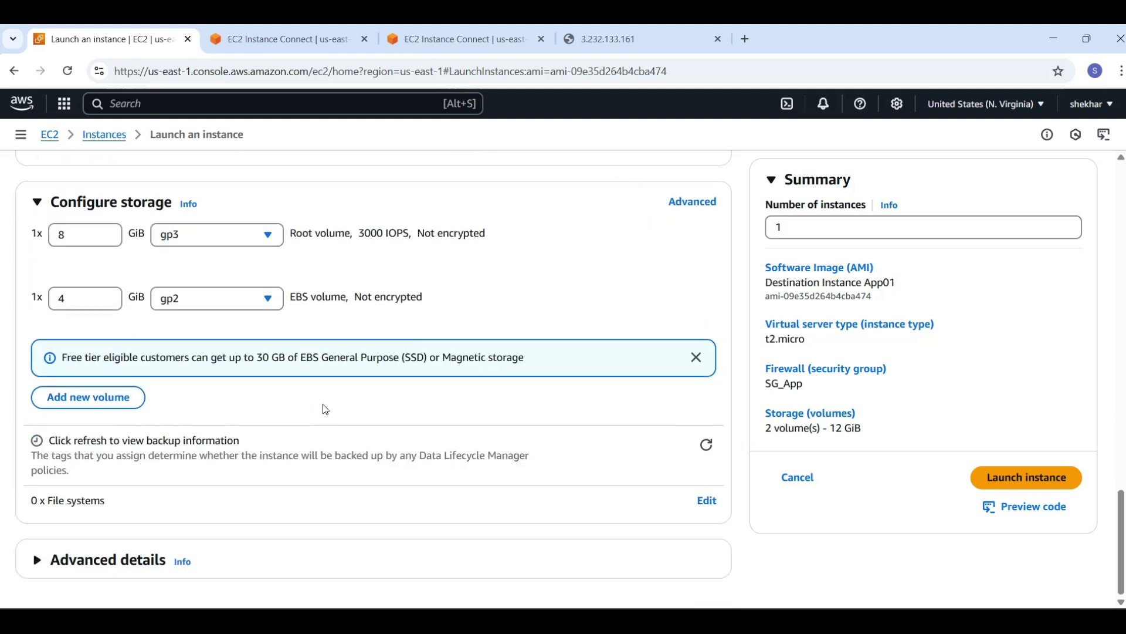
{"action": "scroll", "coordinate": [458, 383], "scroll_direction": "up", "scroll_amount": 3}
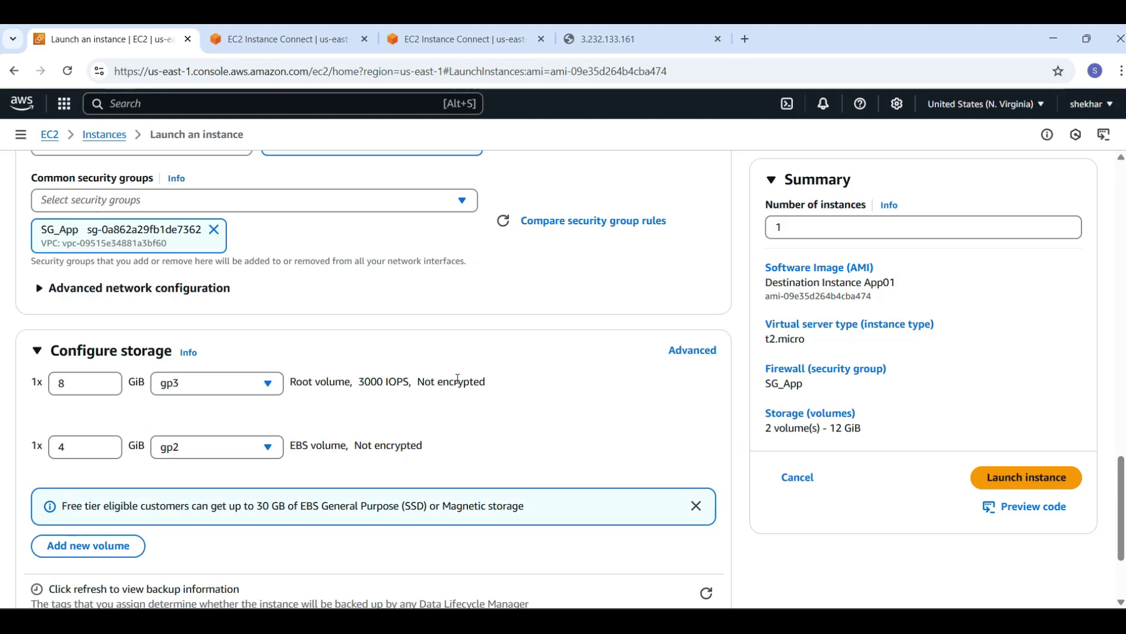
{"action": "left_click", "coordinate": [988, 480]}
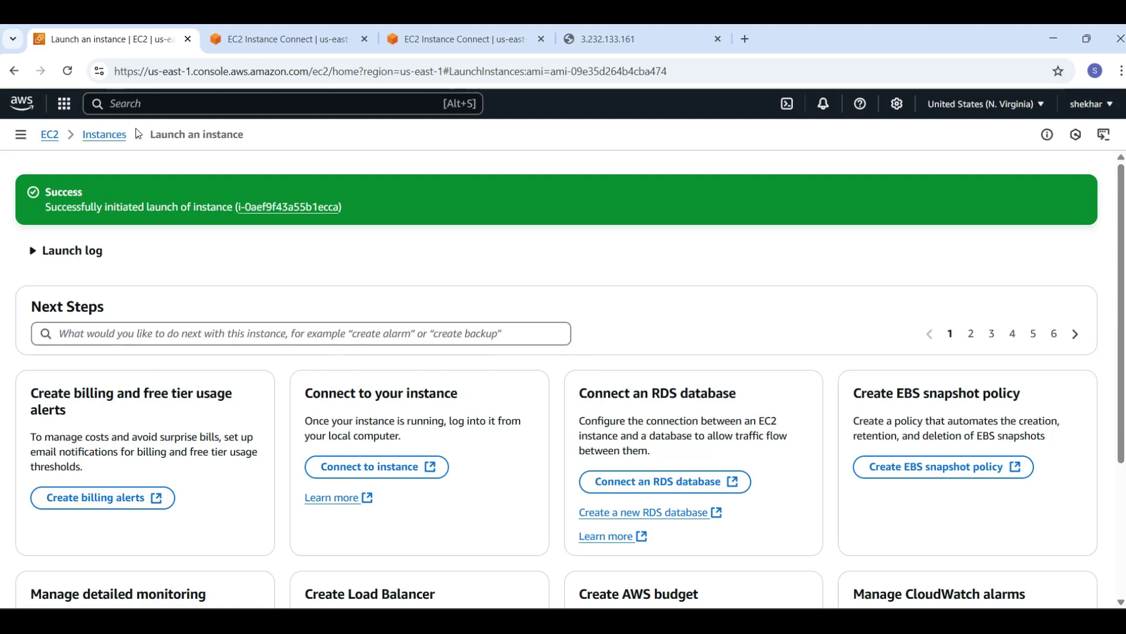
Step: Go to the instances list and widen the Name column to show the full instance names
{"action": "left_click", "coordinate": [105, 136]}
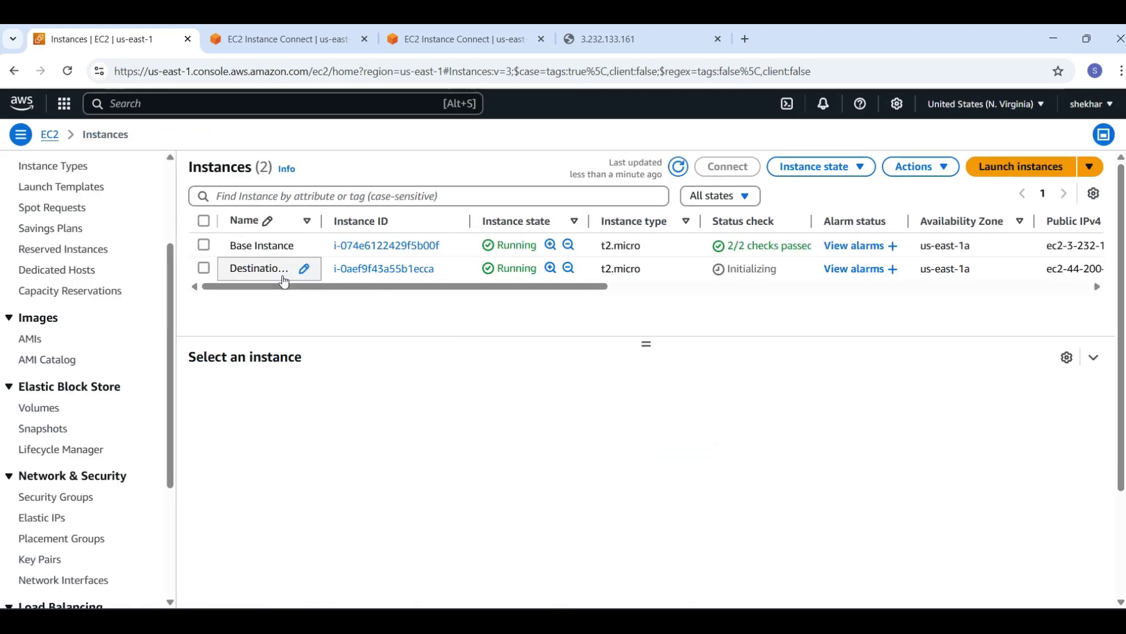
{"action": "left_click_drag", "start_coordinate": [372, 288], "coordinate": [320, 307]}
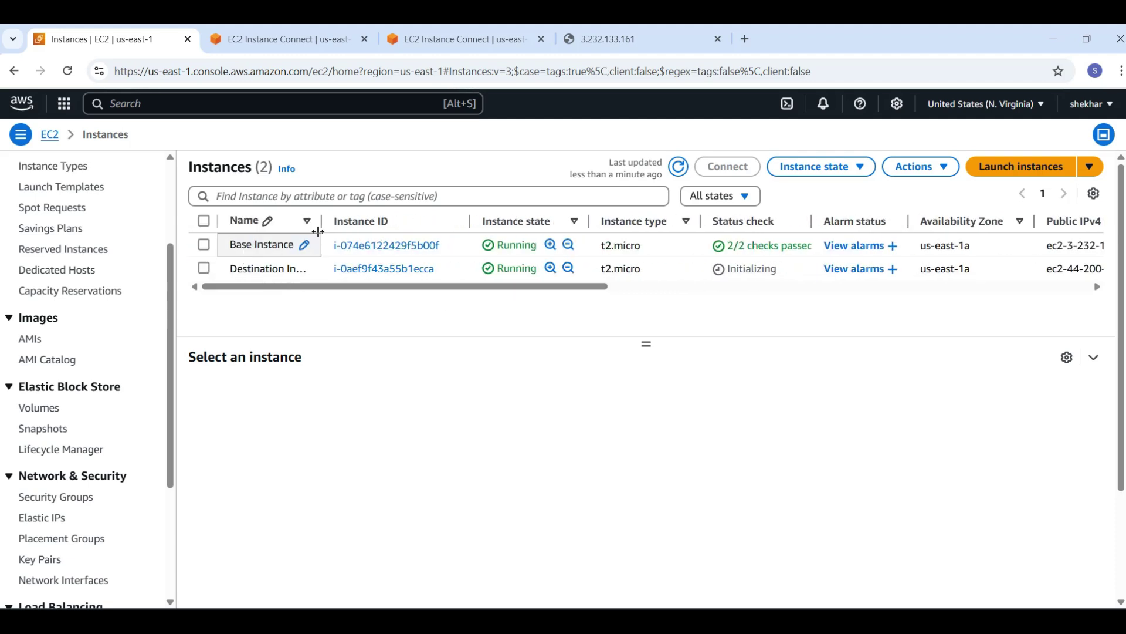
{"action": "left_click_drag", "start_coordinate": [322, 221], "coordinate": [373, 221]}
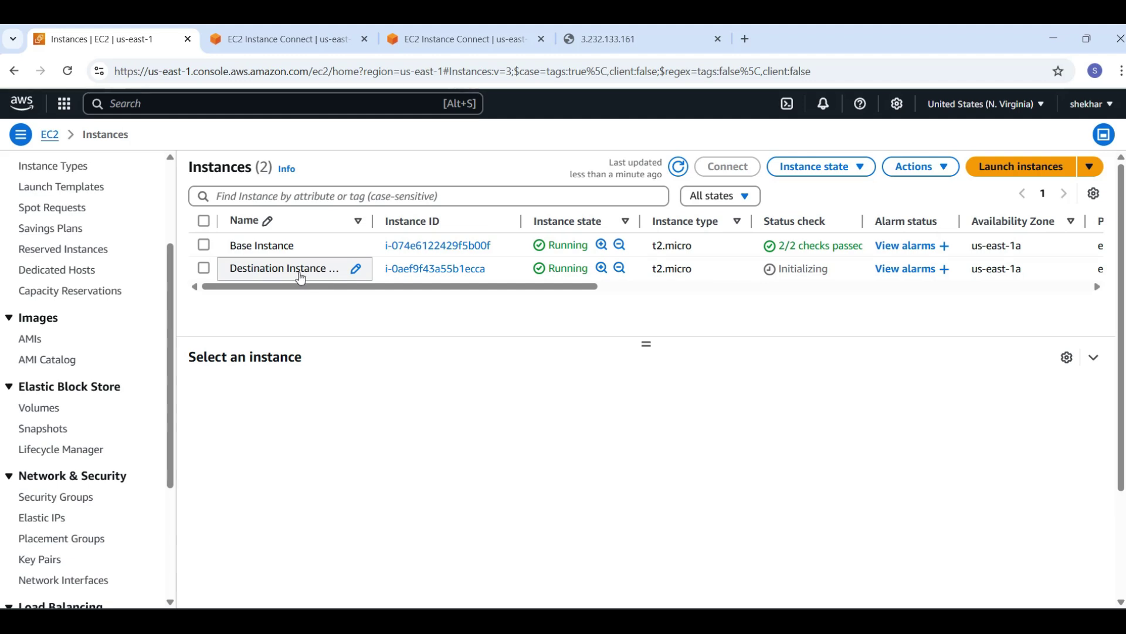
{"action": "left_click_drag", "start_coordinate": [315, 291], "coordinate": [344, 293]}
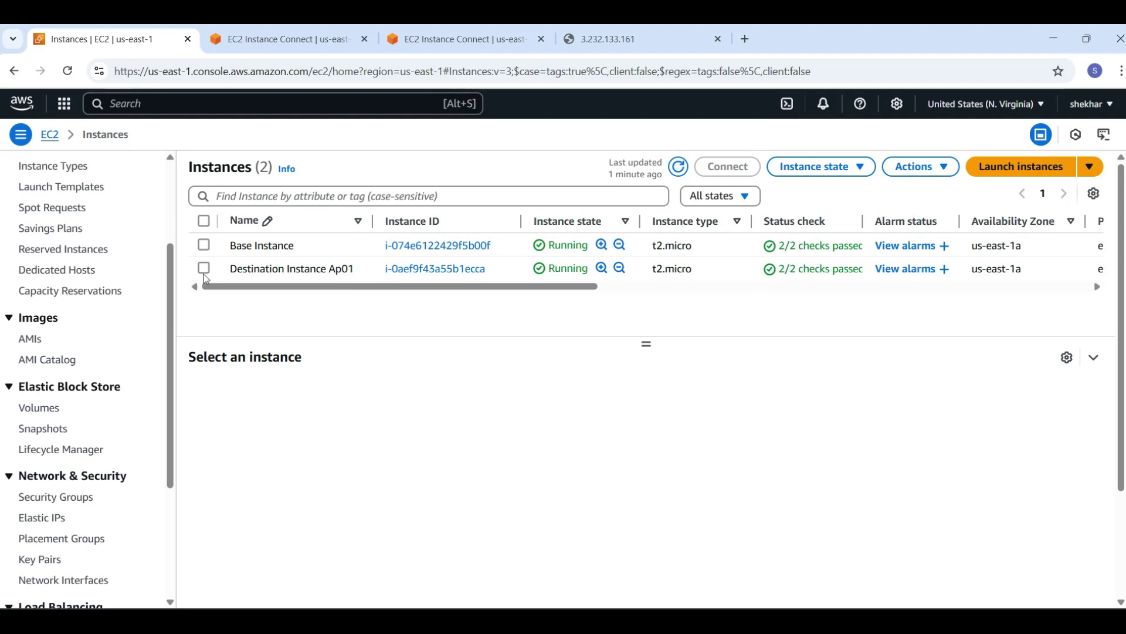
Step: Connect to Destination Instance Ap01 as root using EC2 Instance Connect over its public IPv4 address
{"action": "left_click", "coordinate": [252, 268]}
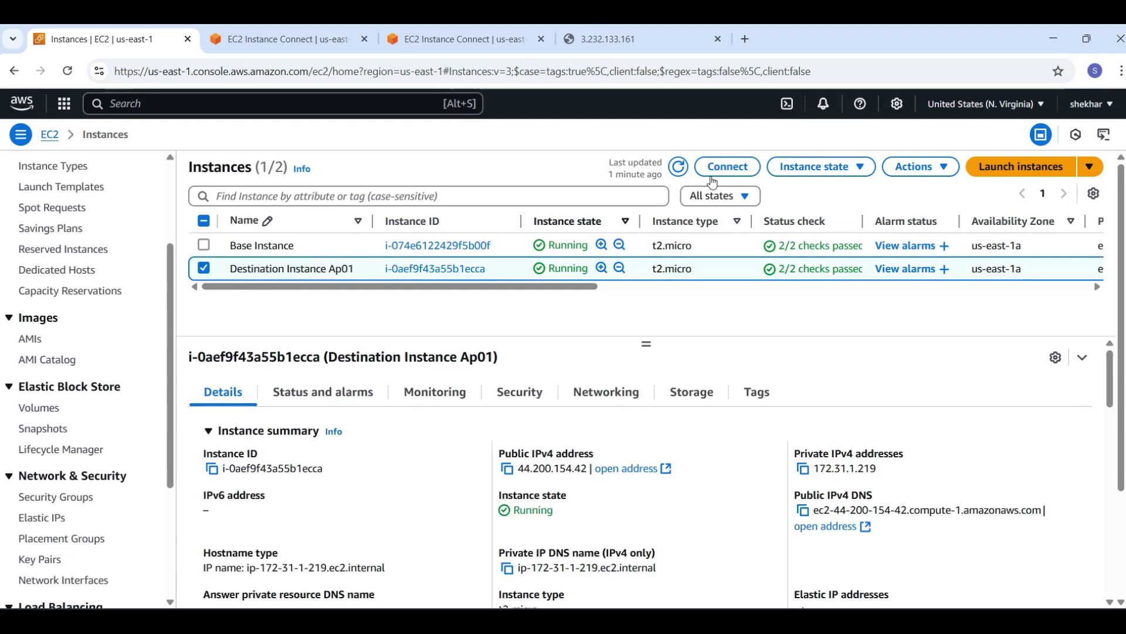
{"action": "left_click", "coordinate": [726, 166]}
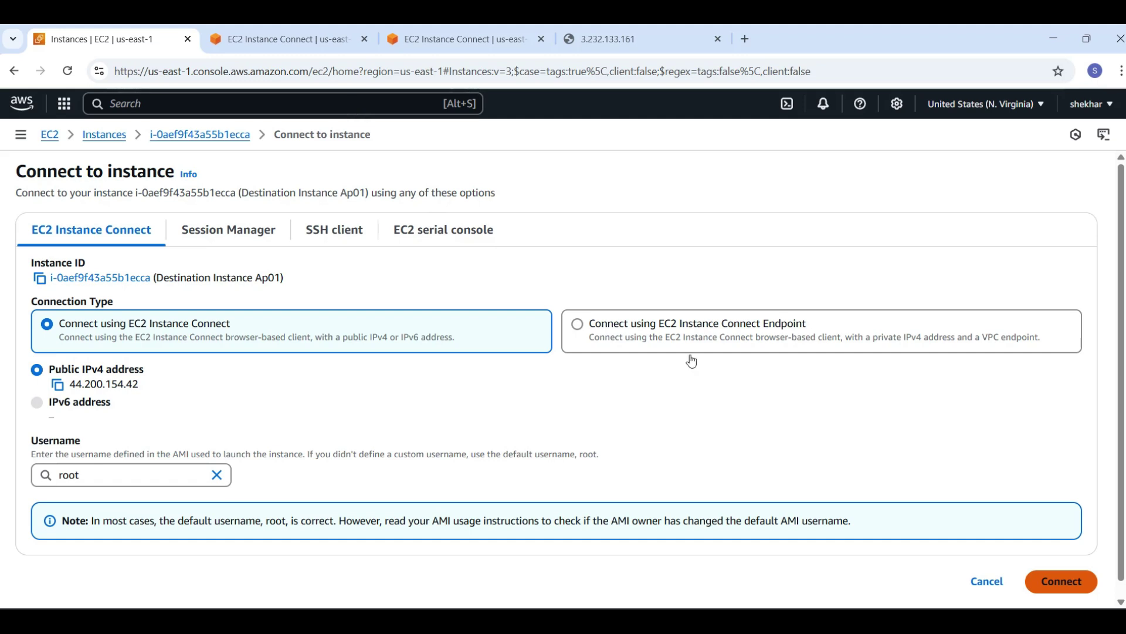
{"action": "left_click", "coordinate": [1059, 580]}
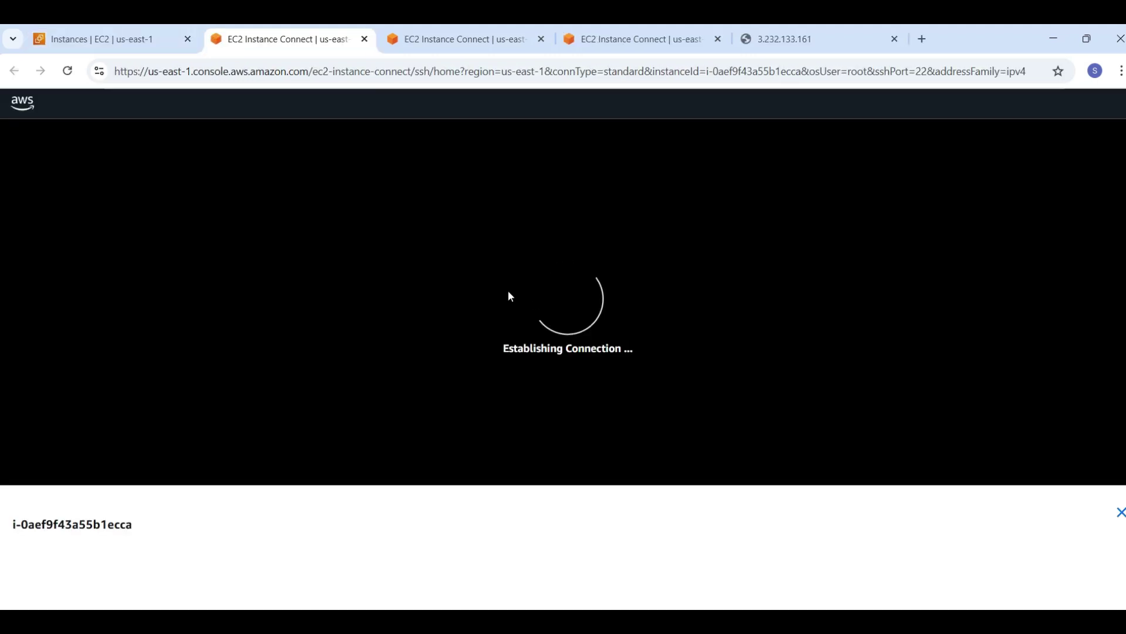
{"action": "key", "text": "Return"}
{"action": "key", "text": "Return"}
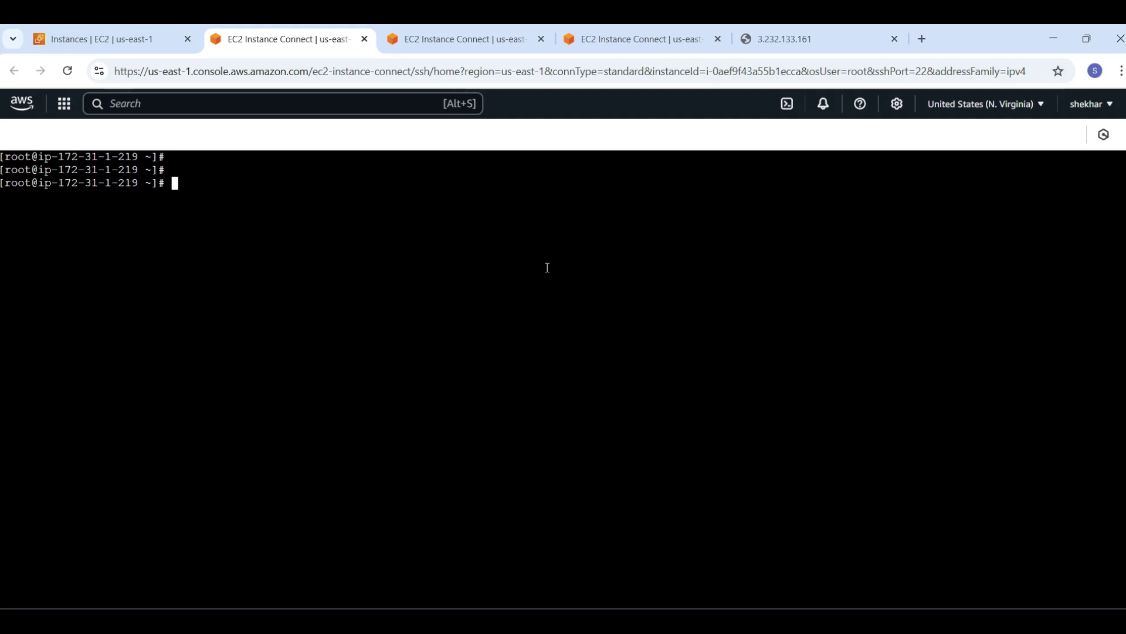
{"action": "key", "text": "Return"}
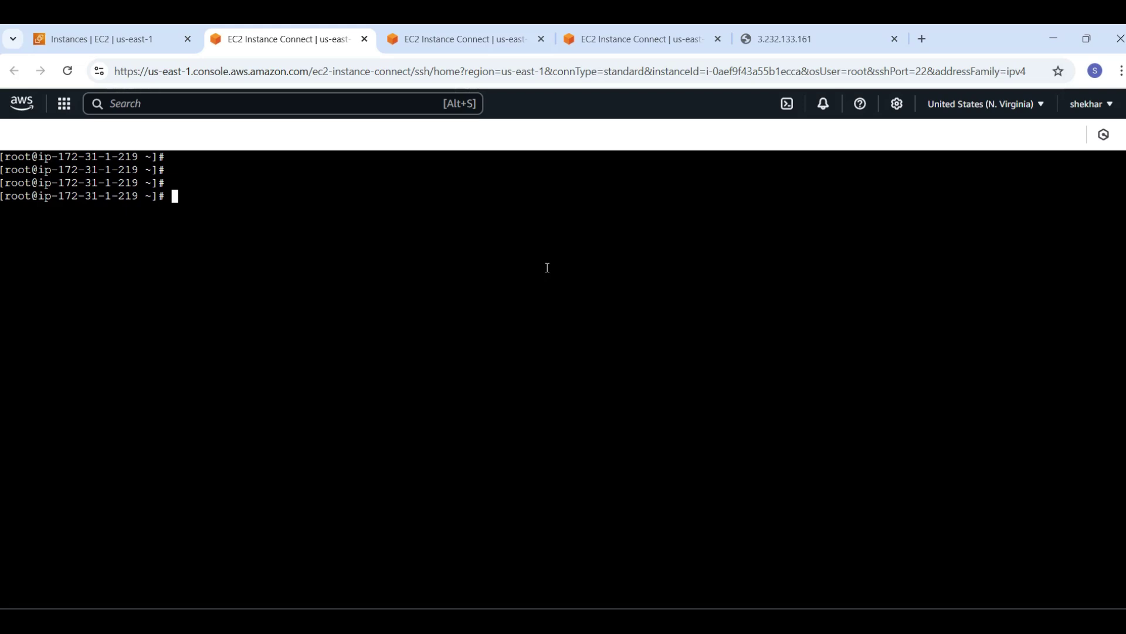
Step: Run systemctl status httpd on the new instance and check the service's active state
{"action": "type", "text": "sys"}
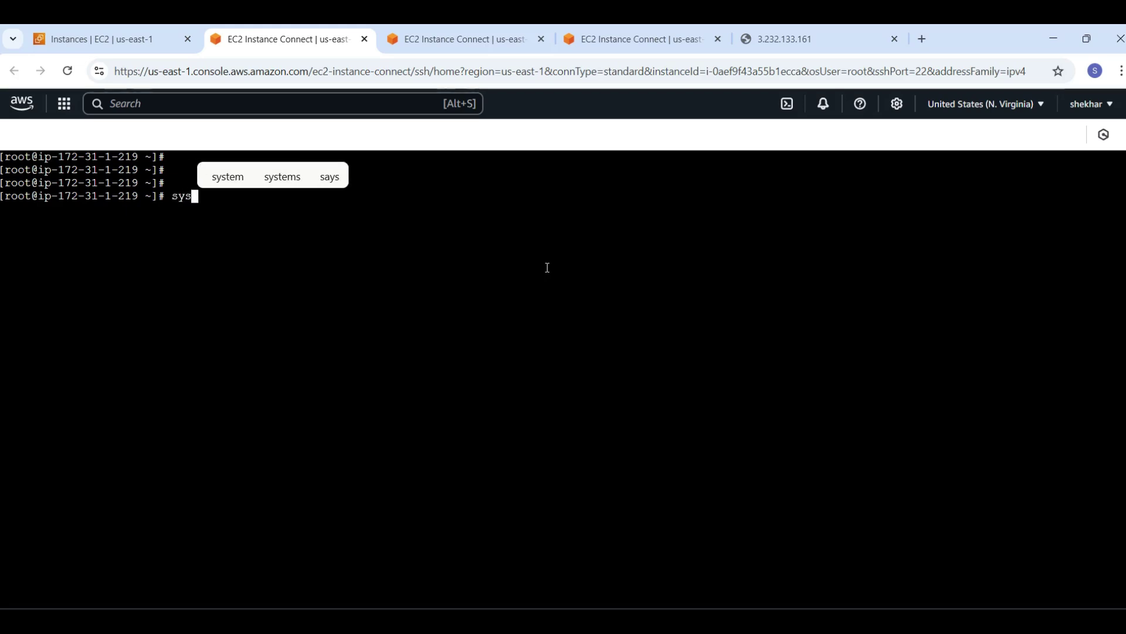
{"action": "type", "text": "tem"}
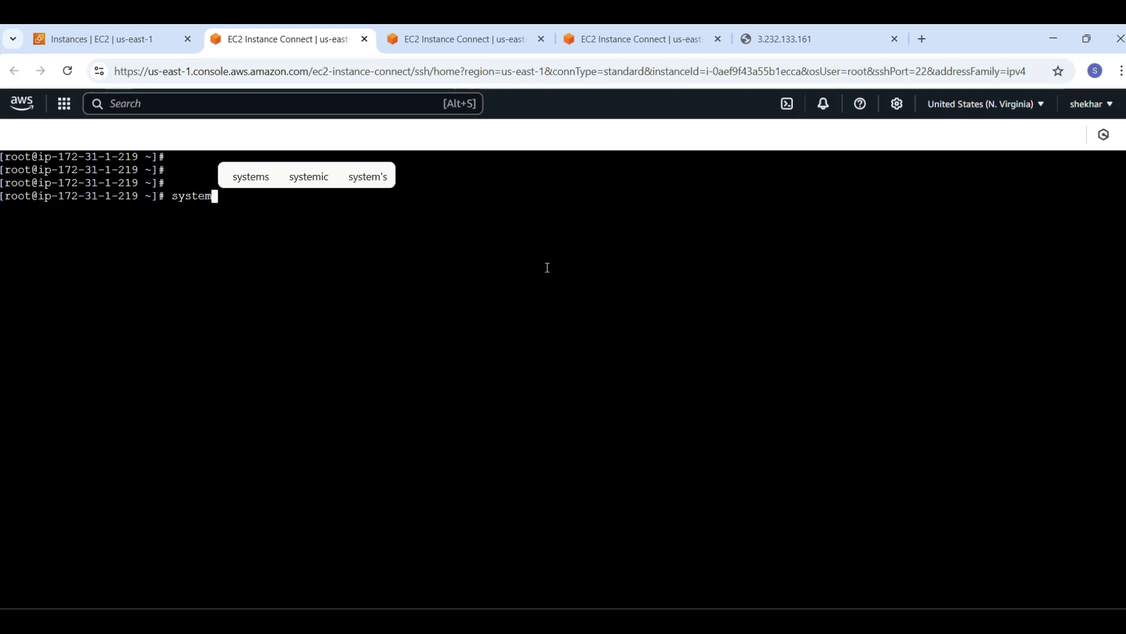
{"action": "type", "text": "ctl sta"}
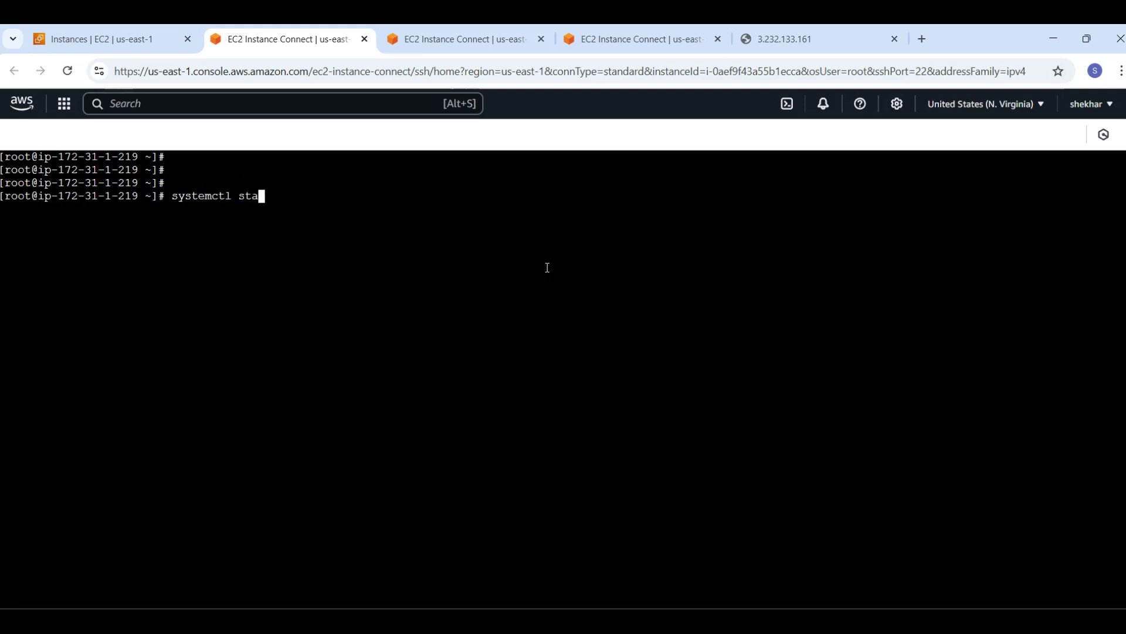
{"action": "type", "text": "tus httpd"}
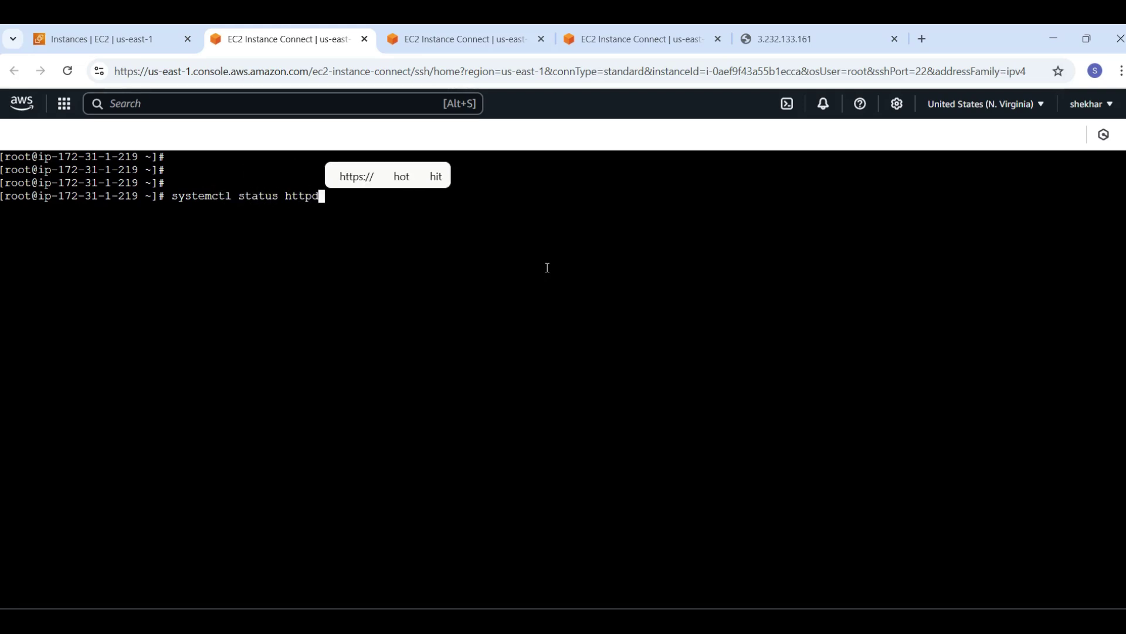
{"action": "key", "text": "Return"}
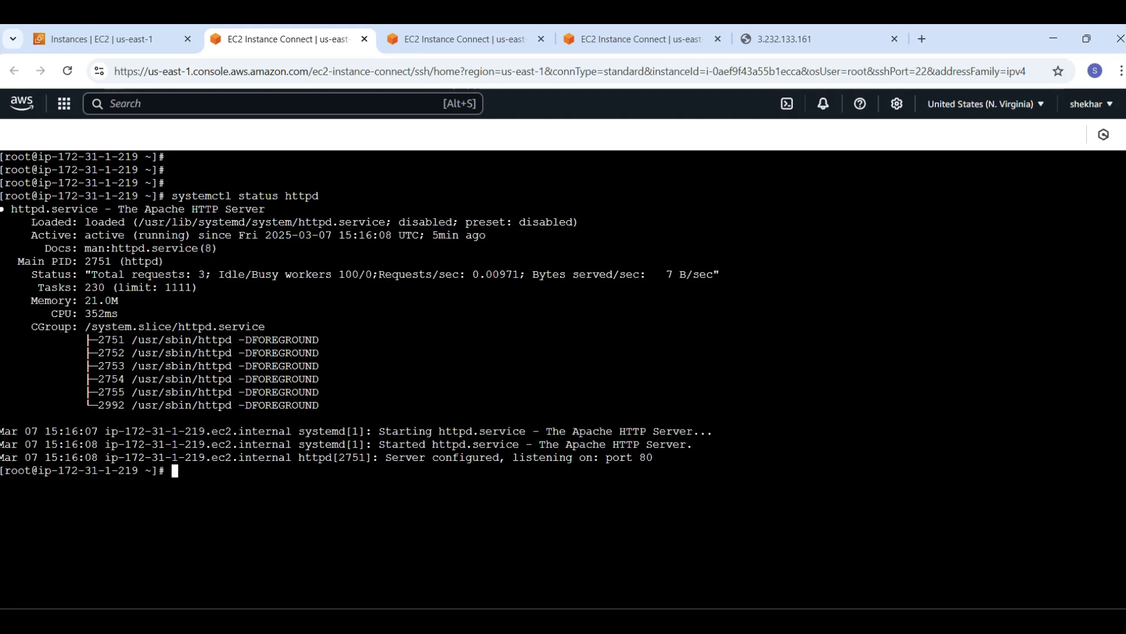
{"action": "double_click", "coordinate": [69, 235]}
{"action": "double_click", "coordinate": [146, 236]}
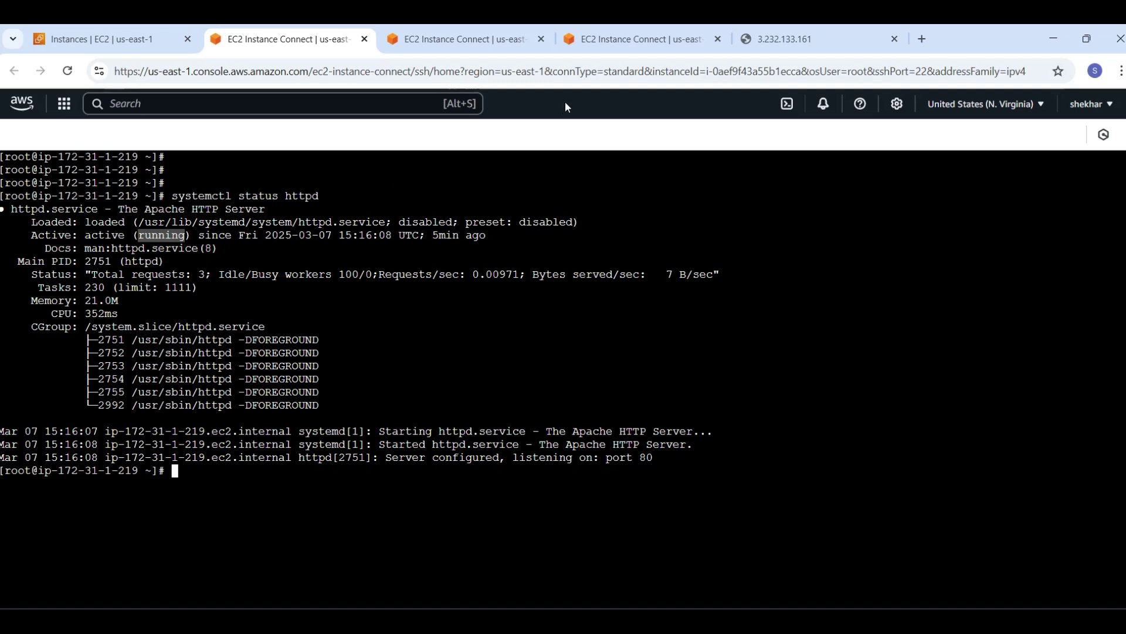
Step: Copy the public IPv4 address of Destination Instance Ap01 and open 44.200.154.42 in a new browser tab to check its web page
{"action": "left_click", "coordinate": [94, 39]}
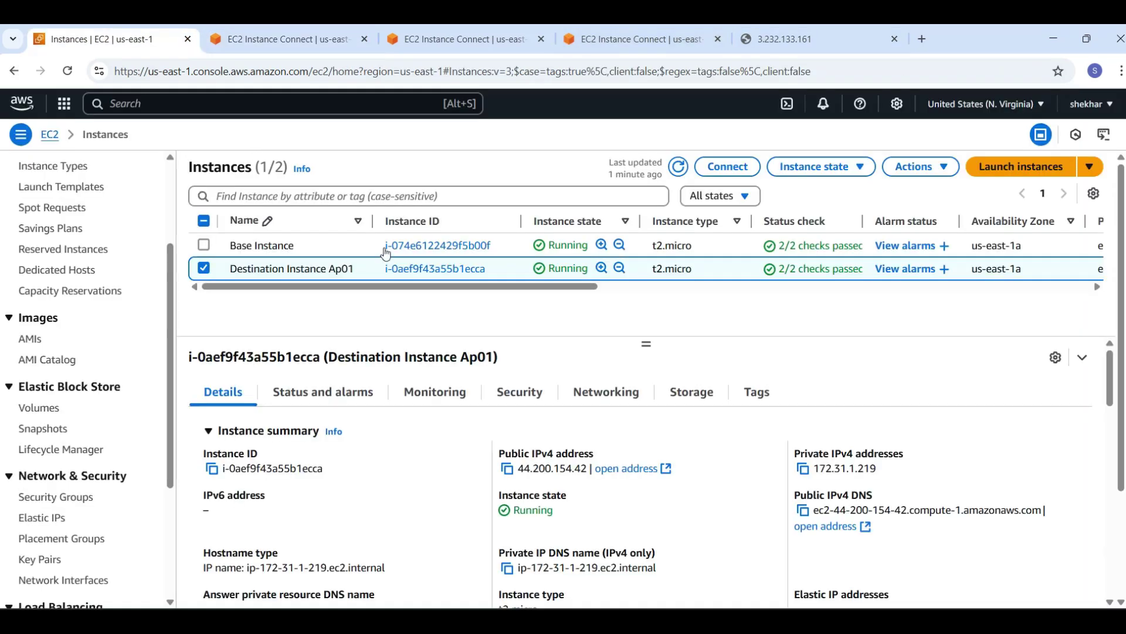
{"action": "left_click", "coordinate": [507, 468]}
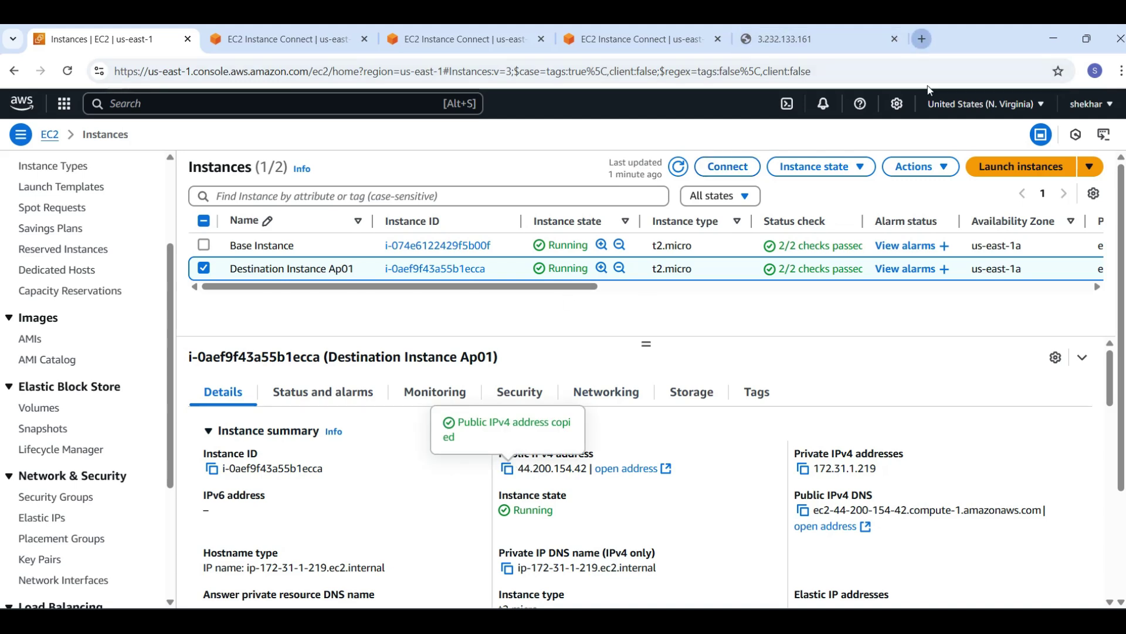
{"action": "left_click", "coordinate": [922, 39]}
{"action": "key", "text": "ctrl+v"}
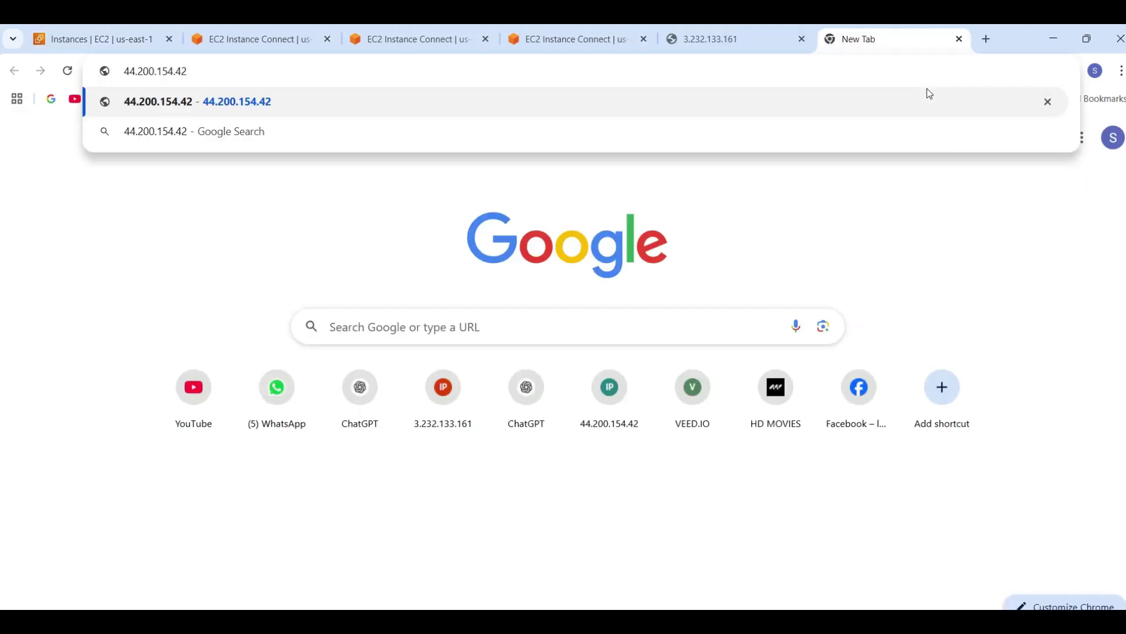
{"action": "key", "text": "Return"}
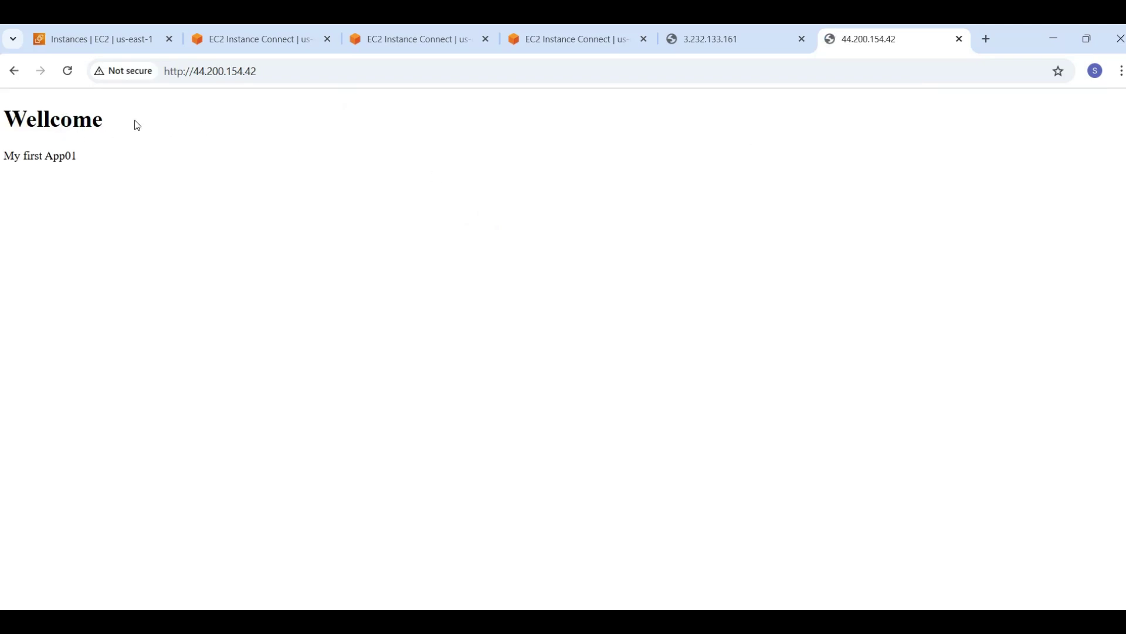
{"action": "double_click", "coordinate": [74, 125]}
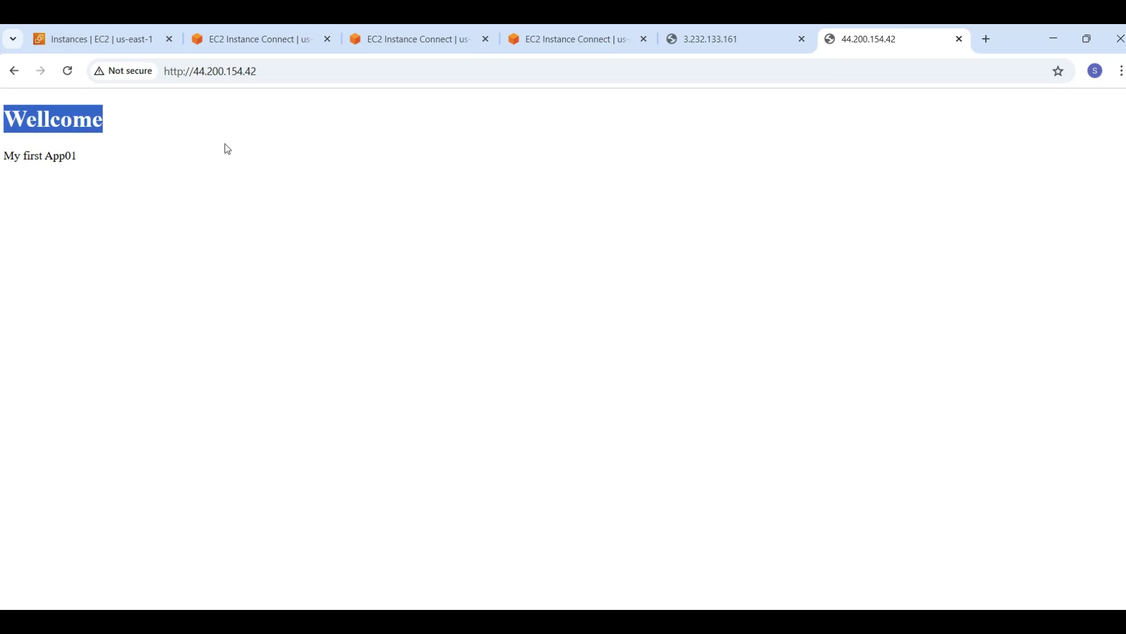
{"action": "left_click", "coordinate": [166, 153]}
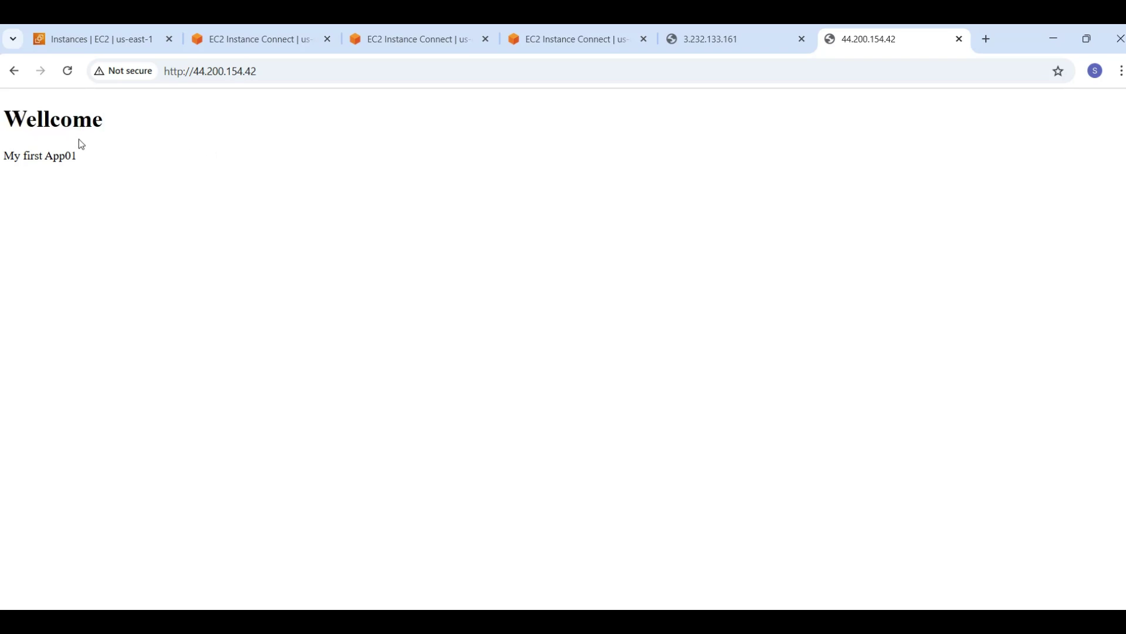
{"action": "double_click", "coordinate": [71, 121]}
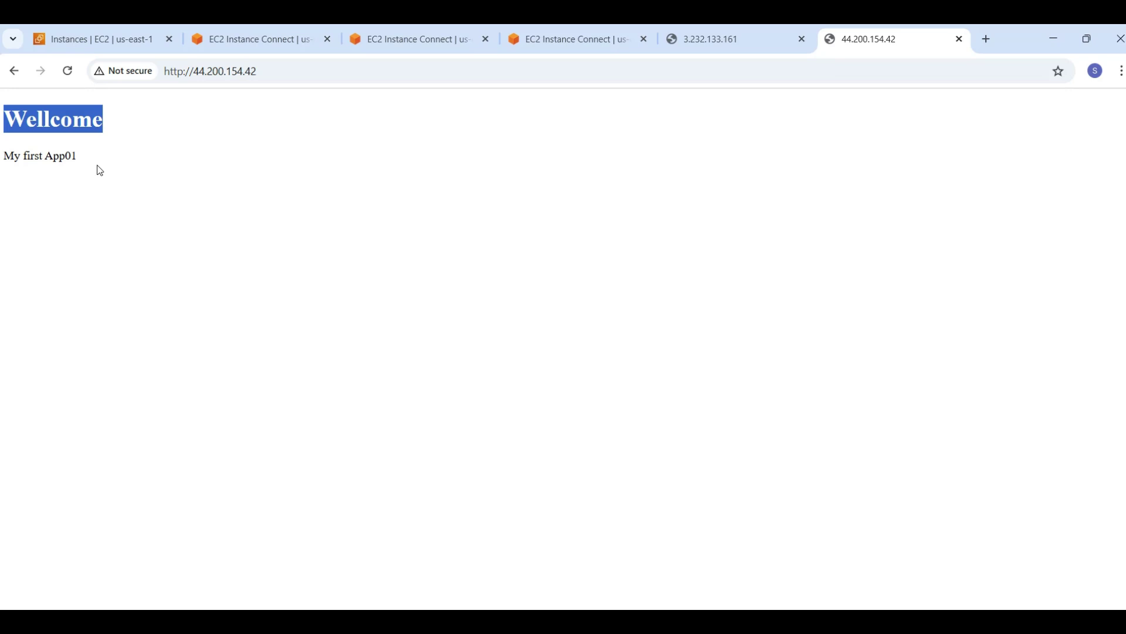
{"action": "left_click", "coordinate": [140, 151]}
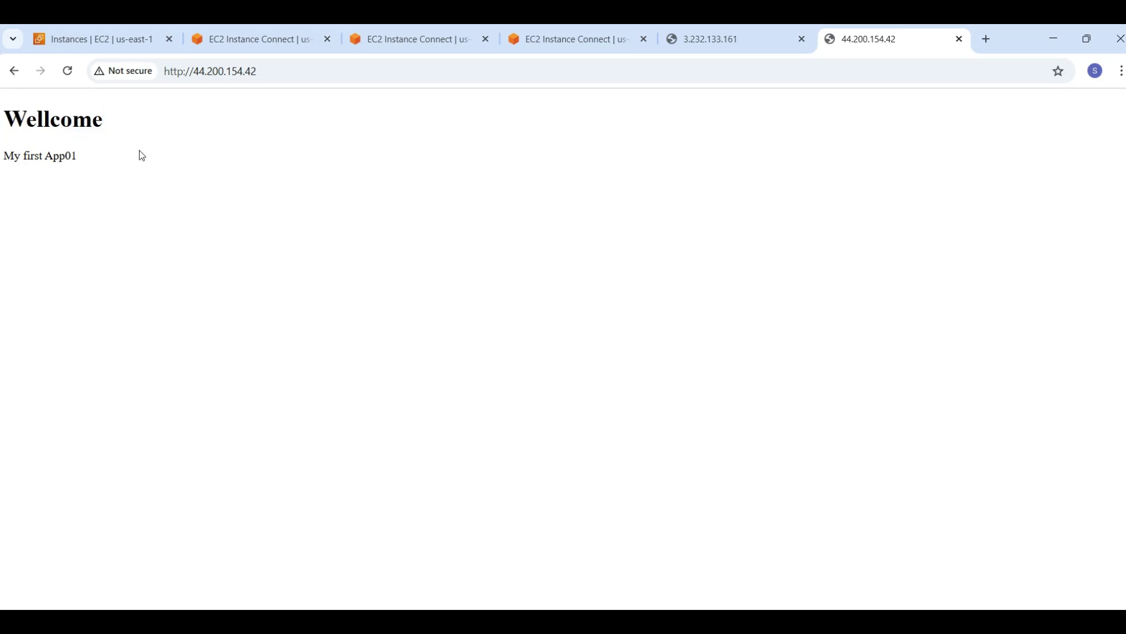
Step: Return to the Destination Instance Ap01 terminal session and run df -Th to check its mounted file systems
{"action": "left_click", "coordinate": [264, 43]}
{"action": "left_click", "coordinate": [438, 294]}
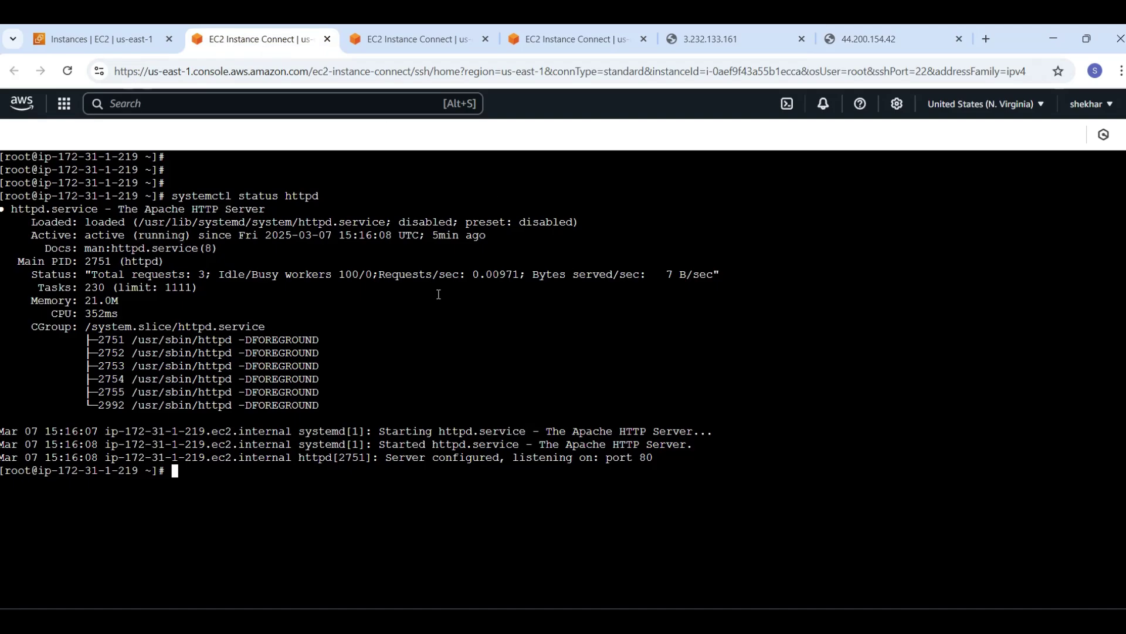
{"action": "type", "text": "d"}
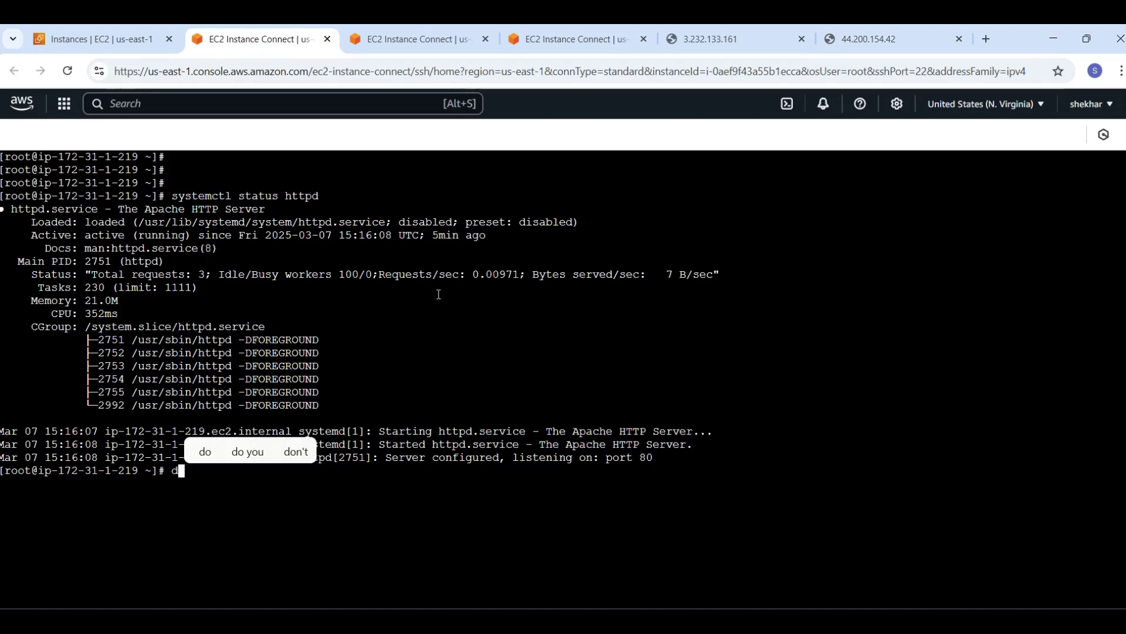
{"action": "key", "text": "BackSpace"}
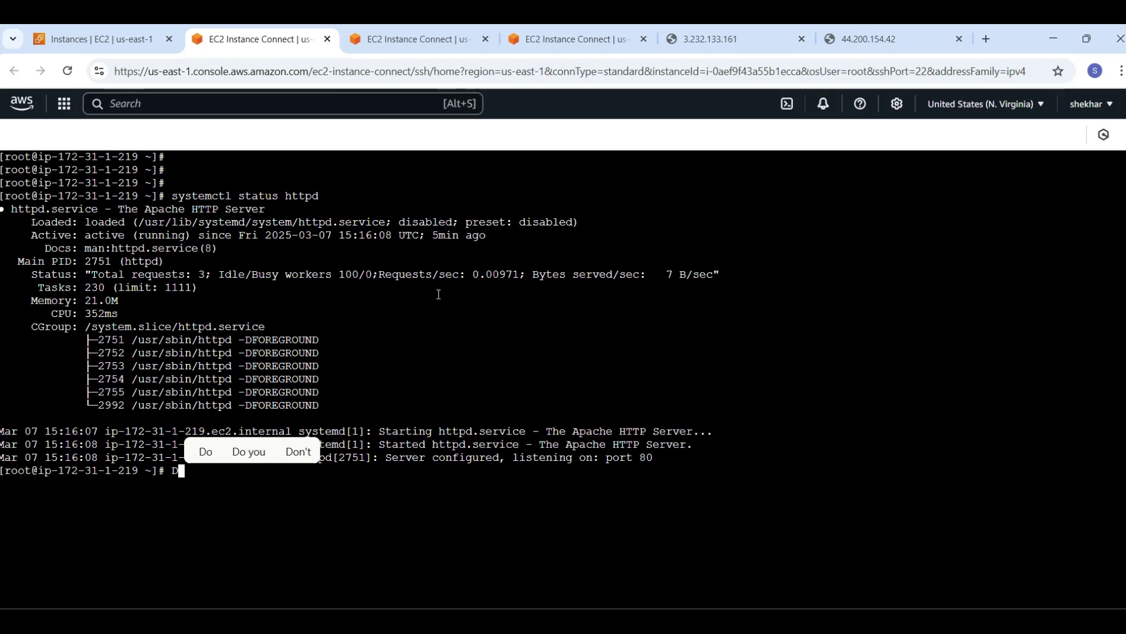
{"action": "type", "text": "df -Th"}
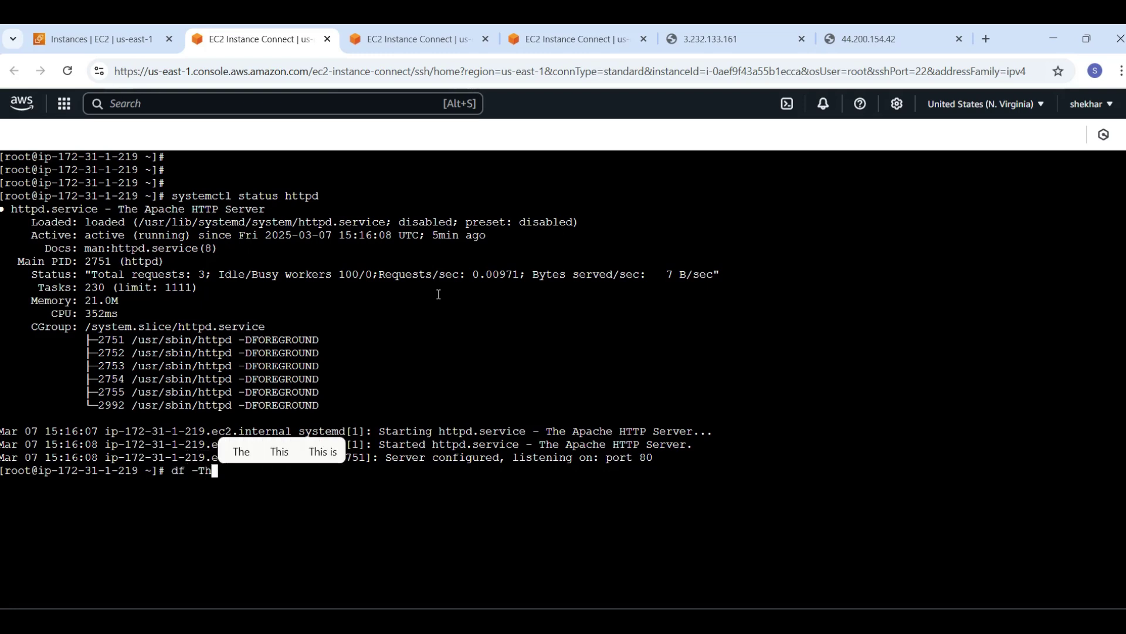
{"action": "key", "text": "Return"}
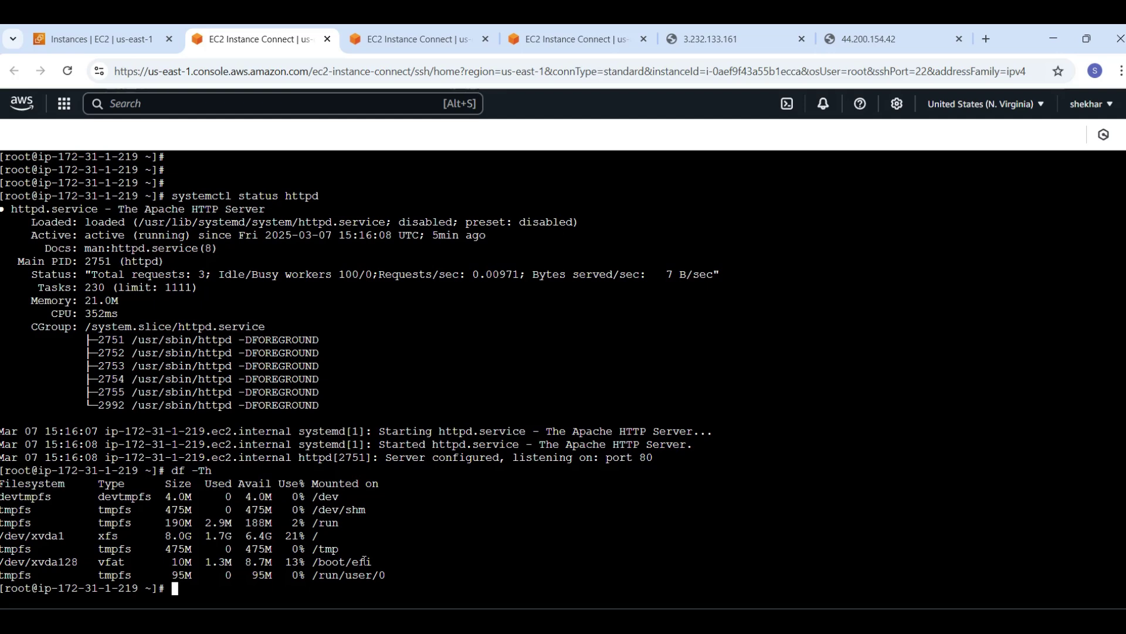
{"action": "type", "text": "moun"}
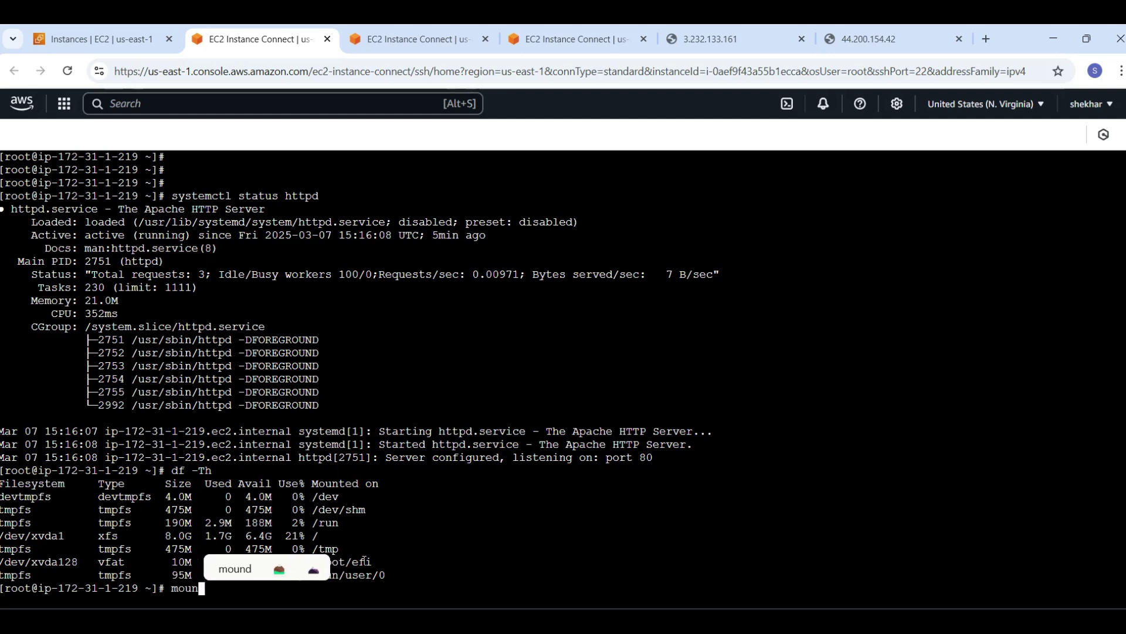
{"action": "type", "text": "t /dev"}
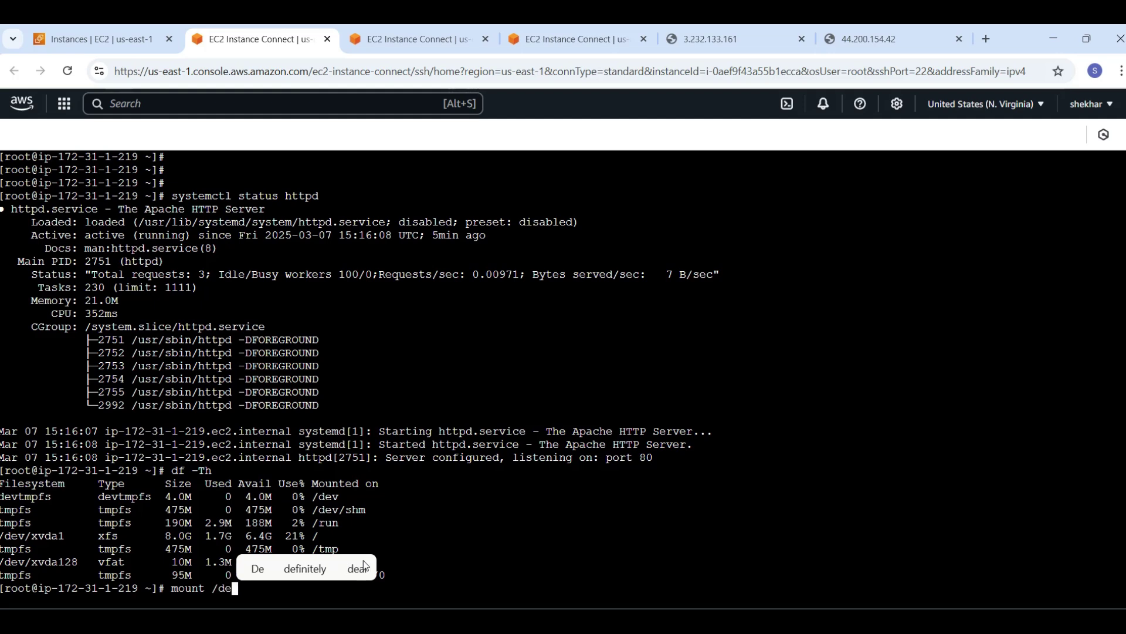
{"action": "key", "text": "BackSpace"}
{"action": "key", "text": "BackSpace"}
{"action": "key", "text": "BackSpace"}
{"action": "key", "text": "BackSpace"}
{"action": "key", "text": "BackSpace"}
{"action": "key", "text": "BackSpace"}
{"action": "key", "text": "BackSpace"}
{"action": "key", "text": "BackSpace"}
{"action": "key", "text": "BackSpace"}
{"action": "key", "text": "BackSpace"}
Step: Run lsblk to list the attached block devices and highlight the xvdc disk in the output
{"action": "type", "text": "lsblk"}
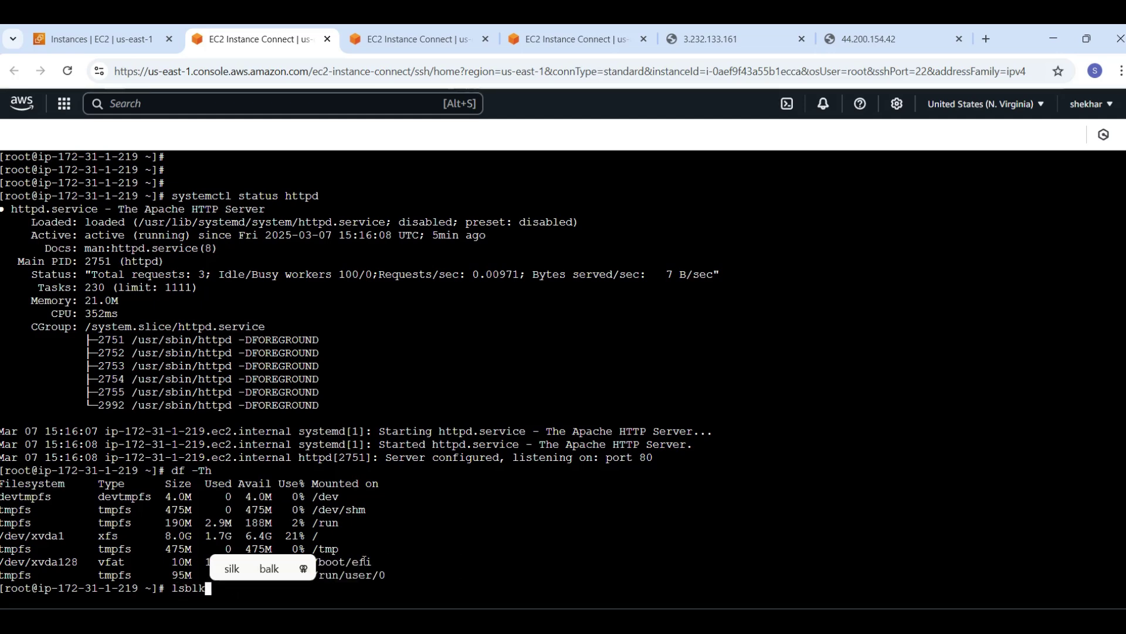
{"action": "key", "text": "Return"}
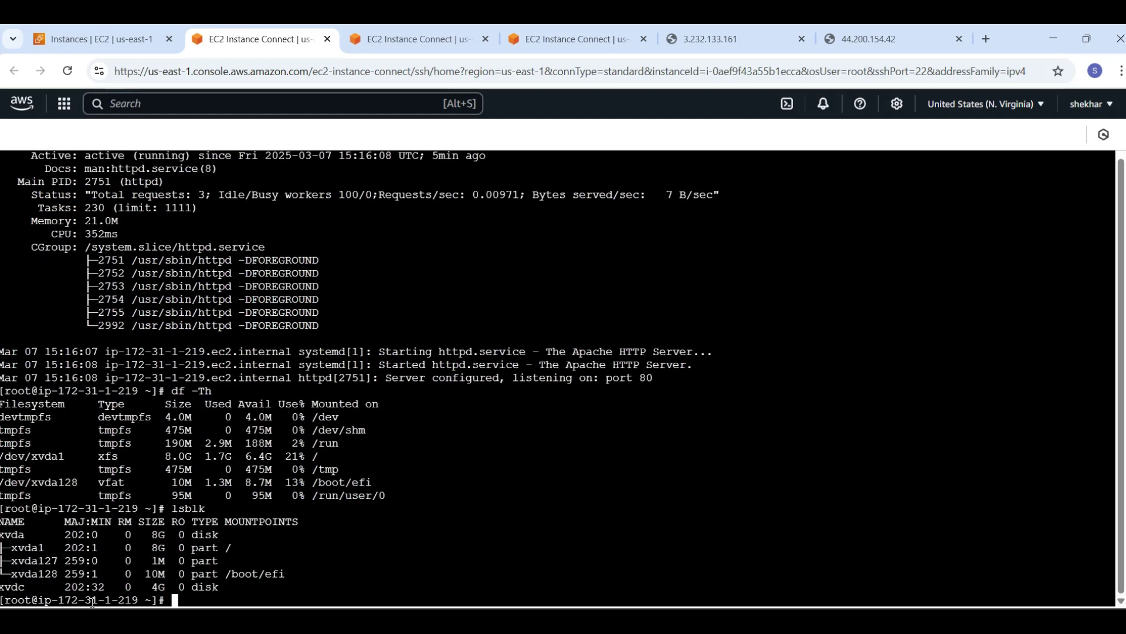
{"action": "double_click", "coordinate": [12, 586]}
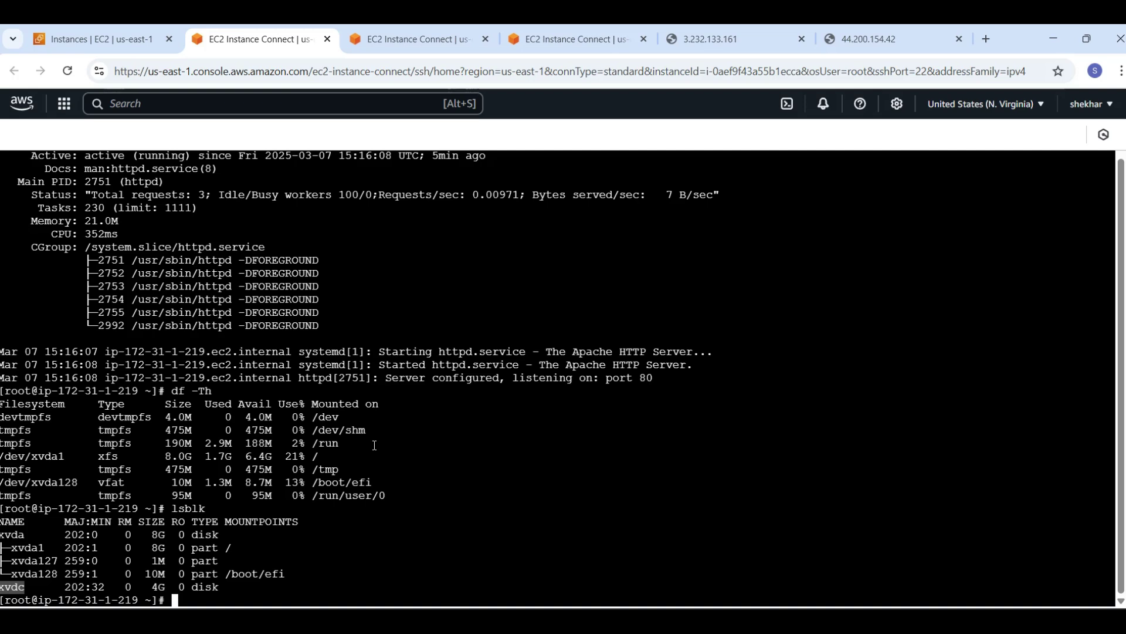
Step: Mount the attached disk /dev/xvdc on the /Data/ directory
{"action": "type", "text": "/"}
{"action": "key", "text": "BackSpace"}
{"action": "type", "text": "mount"}
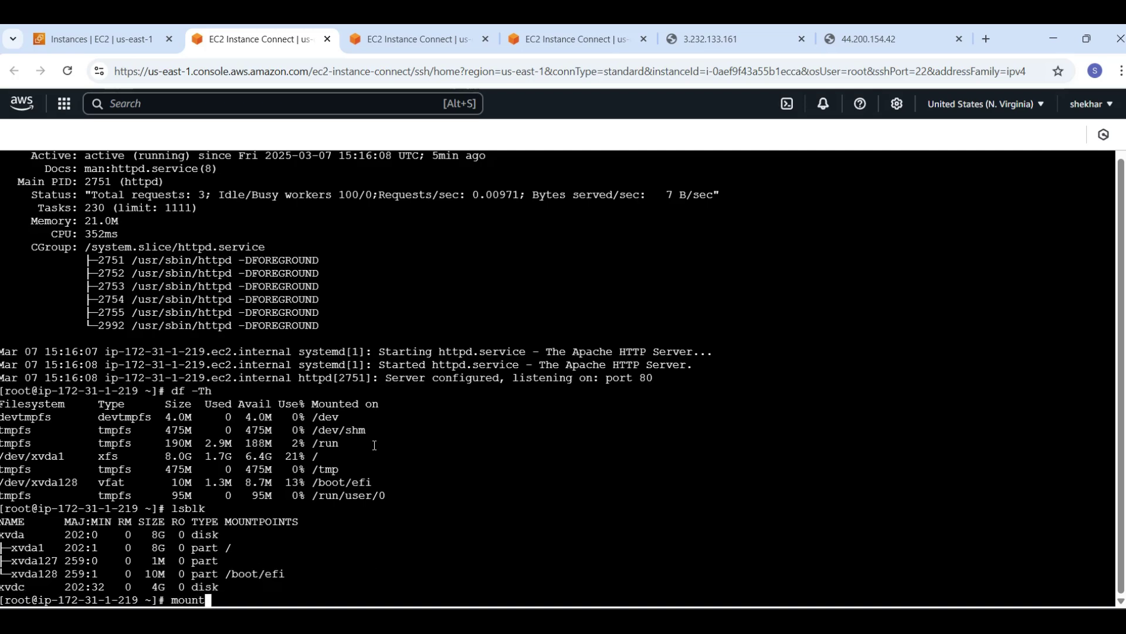
{"action": "type", "text": " /xvdc"}
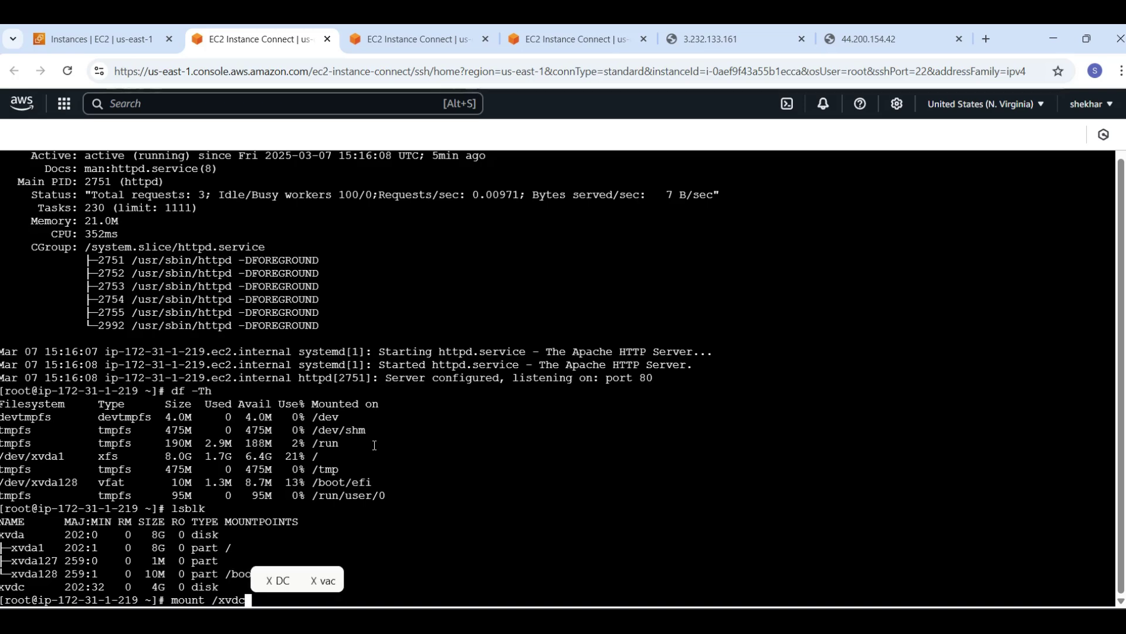
{"action": "key", "text": "BackSpace"}
{"action": "key", "text": "BackSpace"}
{"action": "key", "text": "BackSpace"}
{"action": "key", "text": "BackSpace"}
{"action": "type", "text": "dev"}
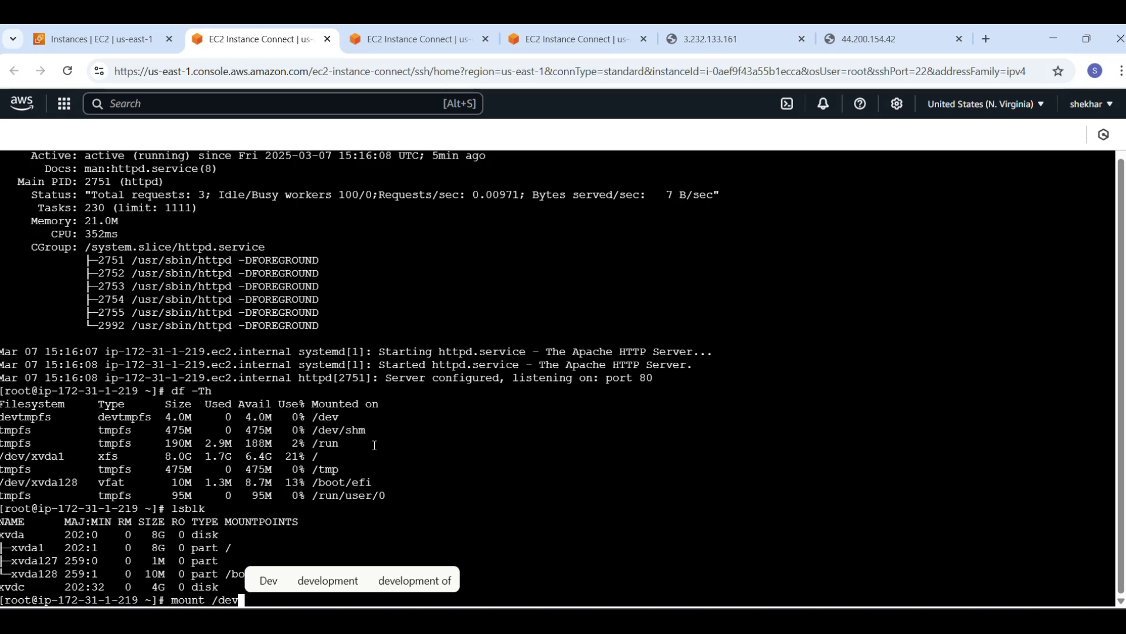
{"action": "type", "text": "/s"}
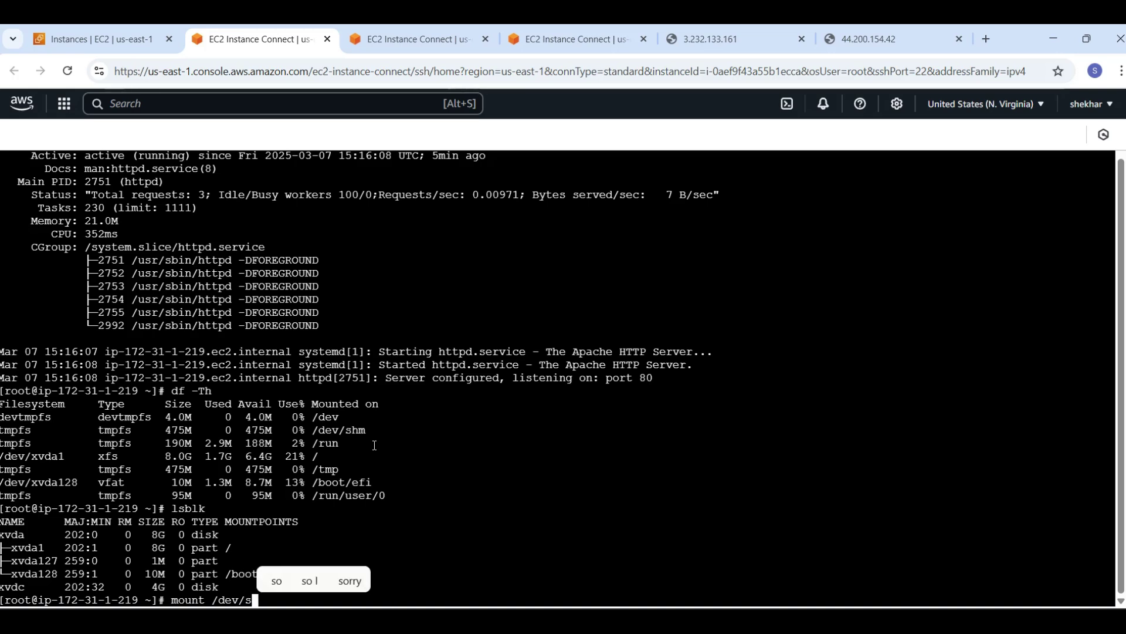
{"action": "key", "text": "BackSpace"}
{"action": "type", "text": "ex"}
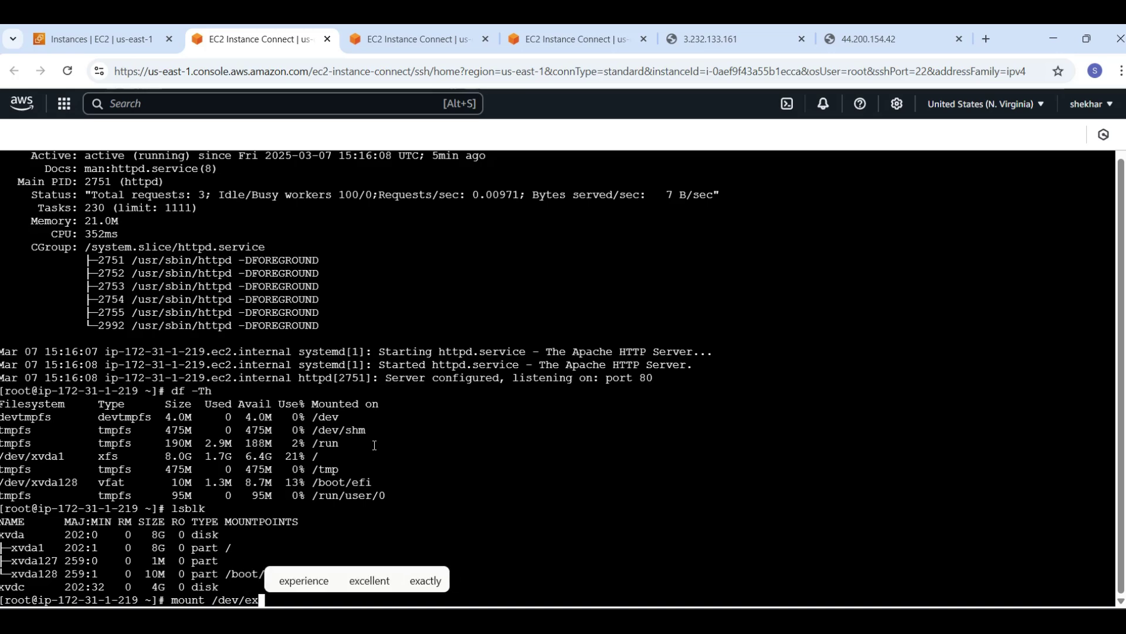
{"action": "key", "text": "BackSpace"}
{"action": "key", "text": "BackSpace"}
{"action": "type", "text": "xvdc "}
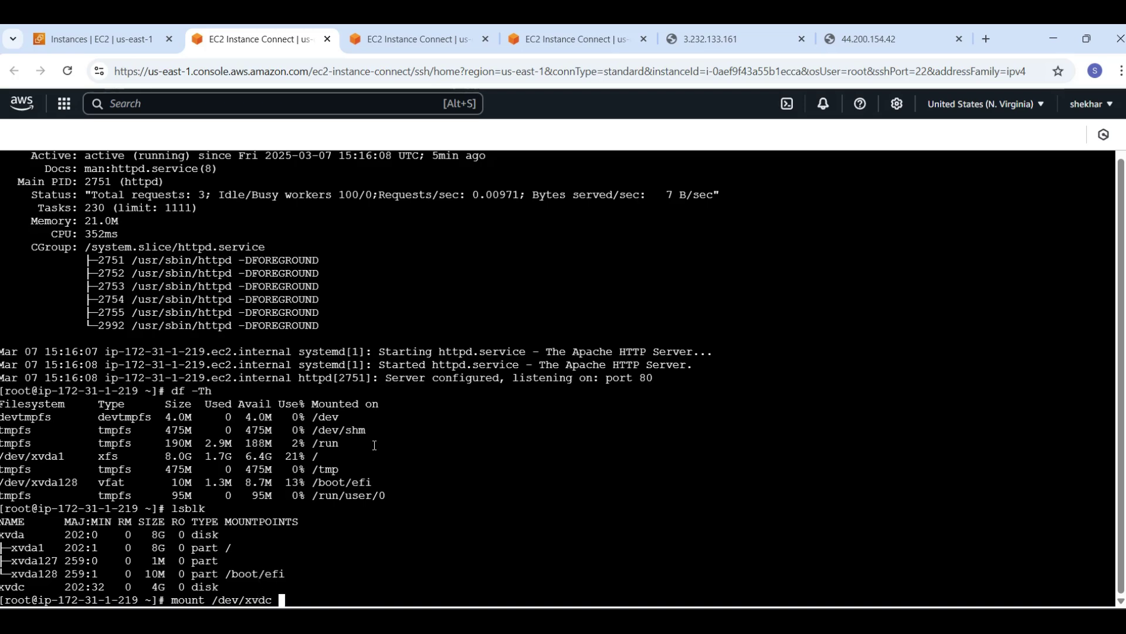
{"action": "type", "text": "/dat"}
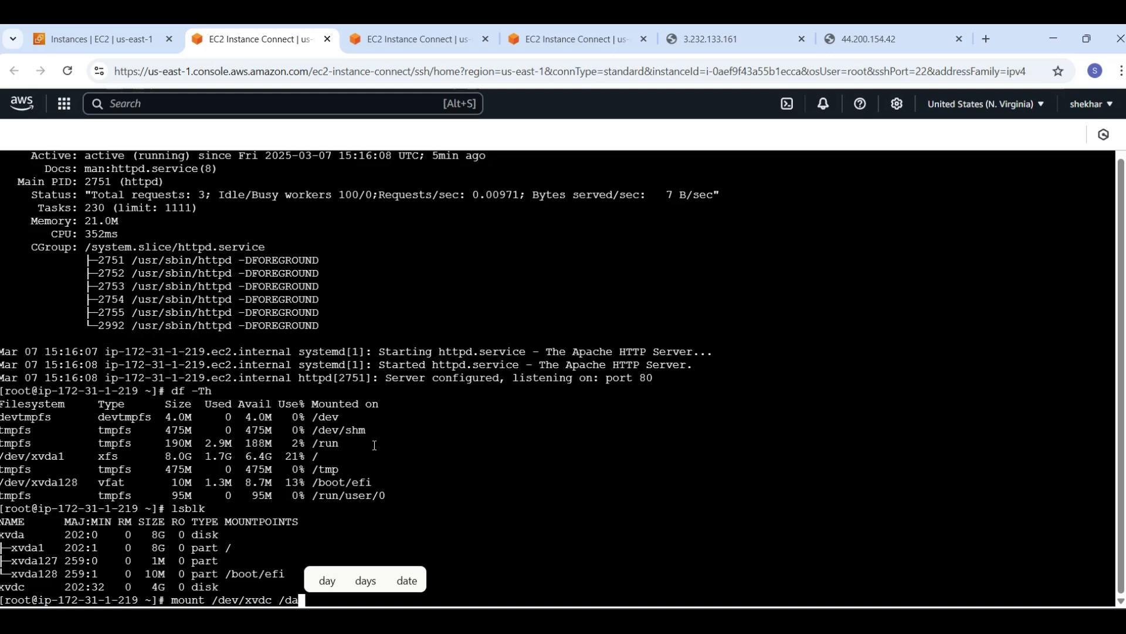
{"action": "key", "text": "BackSpace"}
{"action": "key", "text": "BackSpace"}
{"action": "key", "text": "BackSpace"}
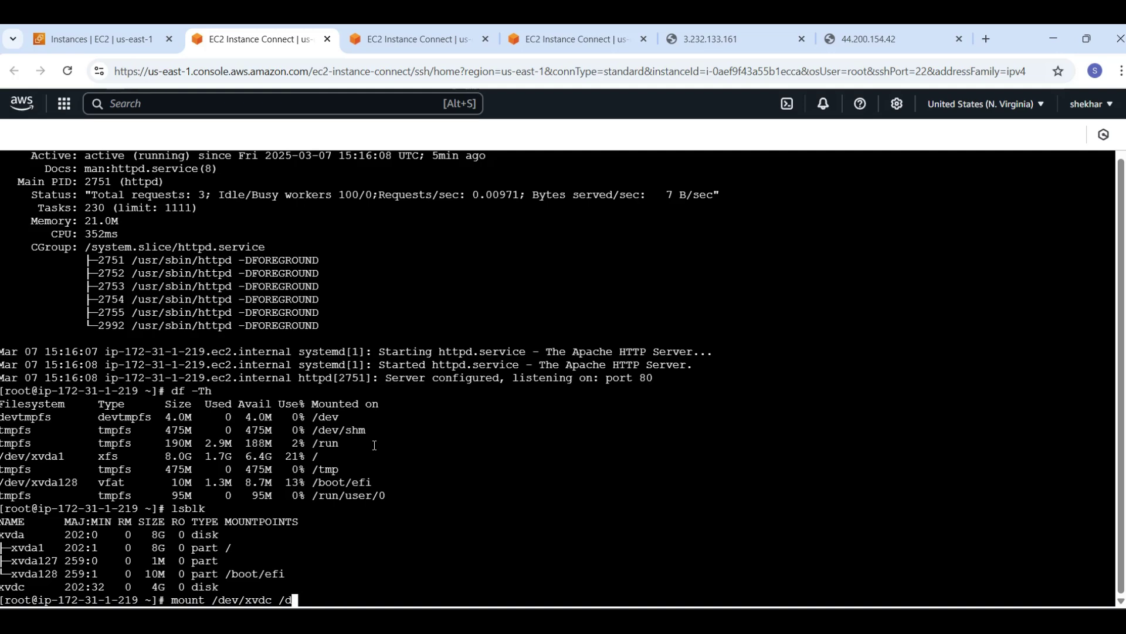
{"action": "type", "text": "Data/"}
{"action": "key", "text": "Return"}
Step: Run df -Th again to check the mount and highlight the /Data mount point
{"action": "type", "text": "df -"}
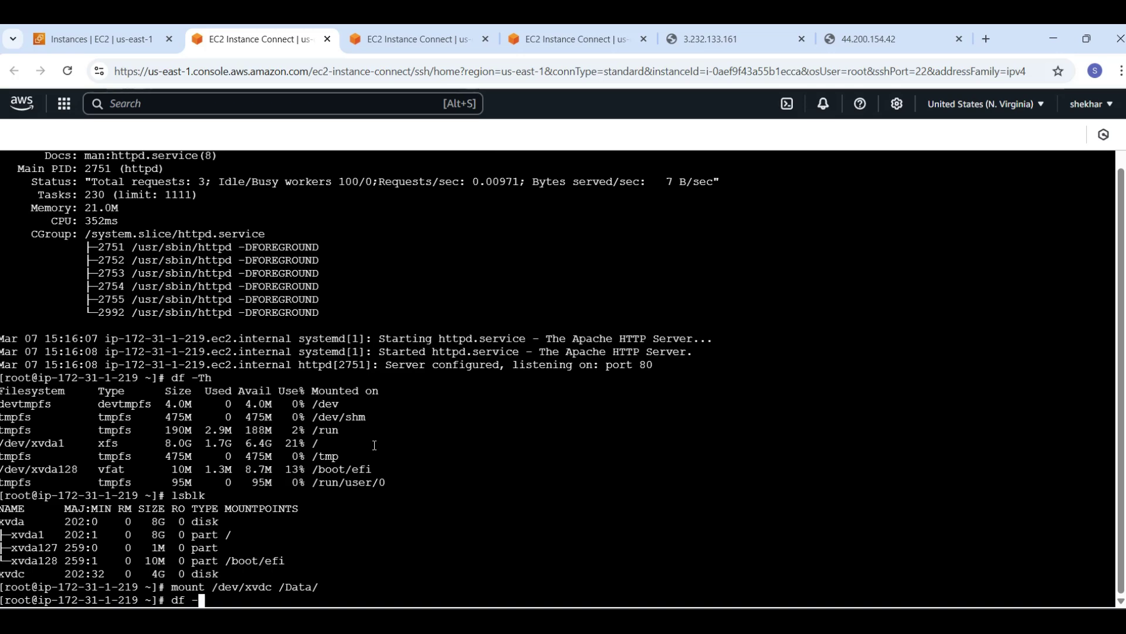
{"action": "type", "text": "Th"}
{"action": "key", "text": "Return"}
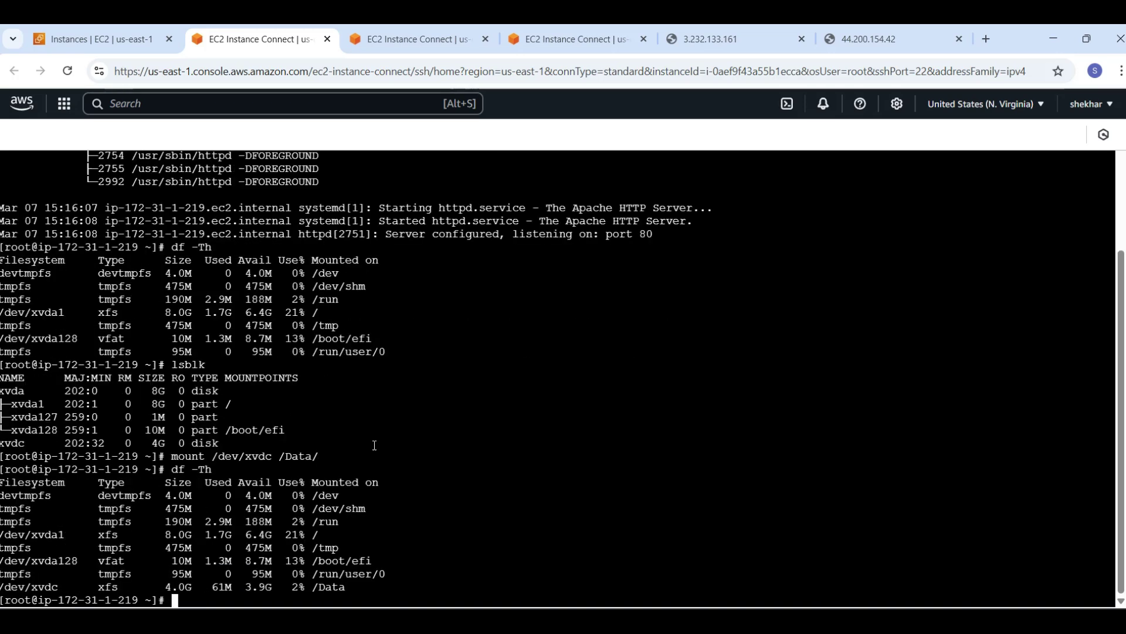
{"action": "double_click", "coordinate": [324, 587]}
Step: Change to the /Data/ directory, list its contents with ll, and highlight testfile123 in the listing
{"action": "type", "text": "cd /Data/"}
{"action": "key", "text": "Return"}
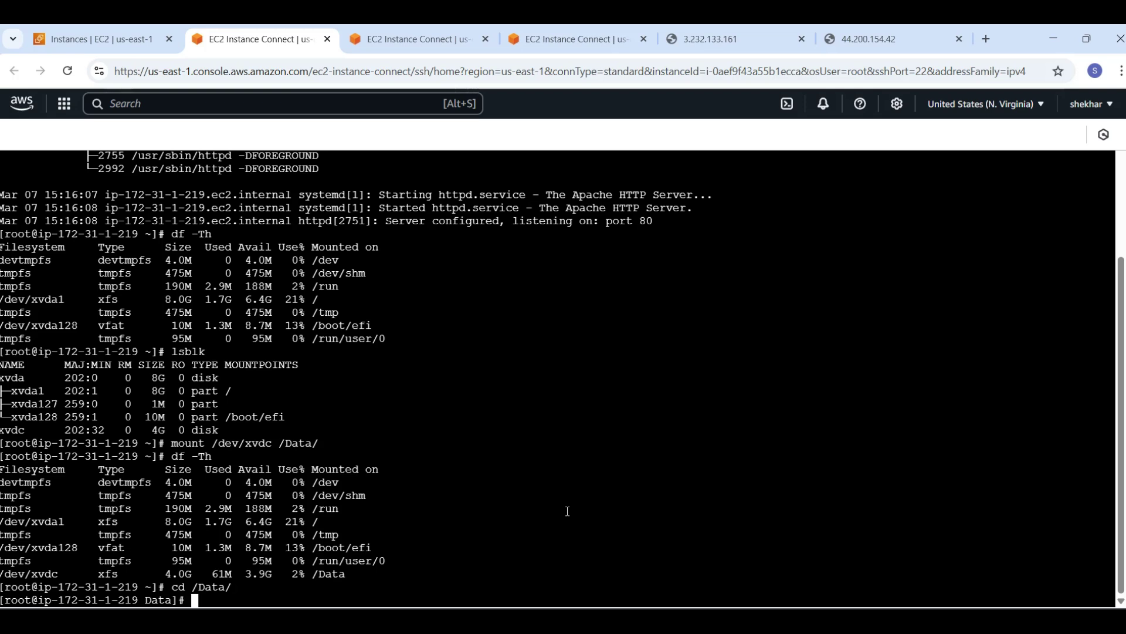
{"action": "type", "text": "ll"}
{"action": "key", "text": "Return"}
{"action": "key", "text": "Return"}
{"action": "key", "text": "Return"}
{"action": "key", "text": "Return"}
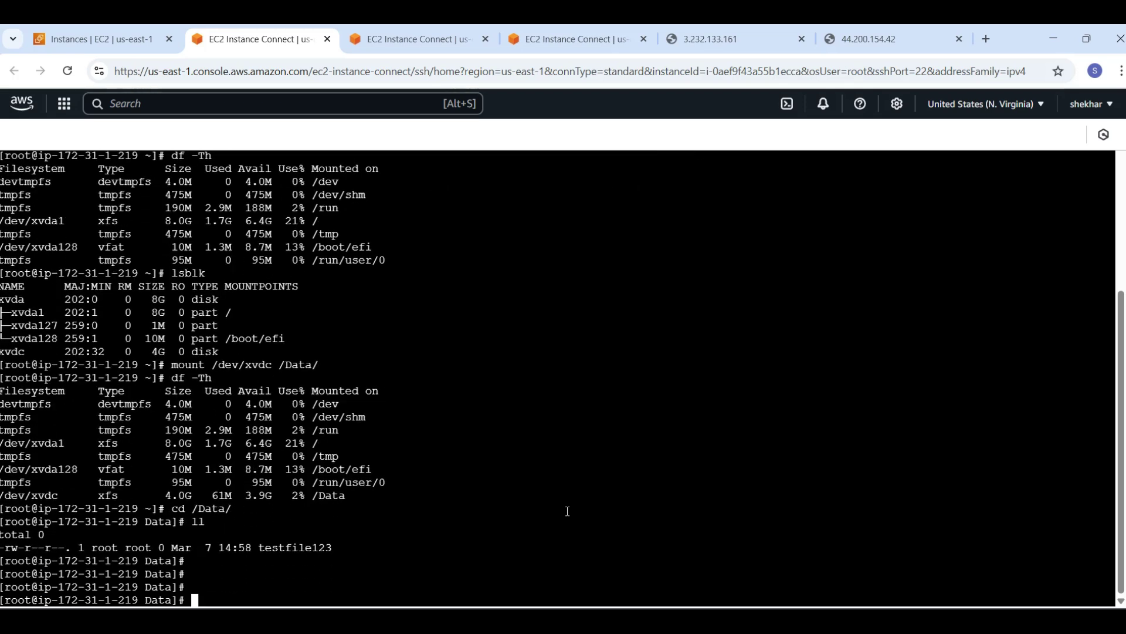
{"action": "double_click", "coordinate": [299, 547]}
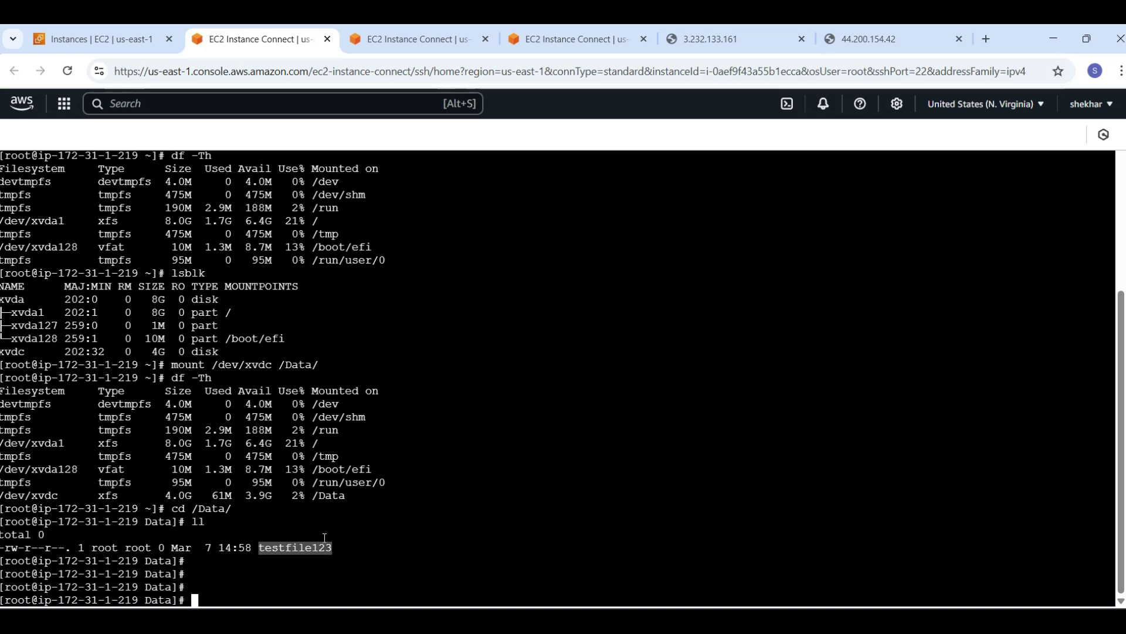
{"action": "left_click", "coordinate": [279, 545]}
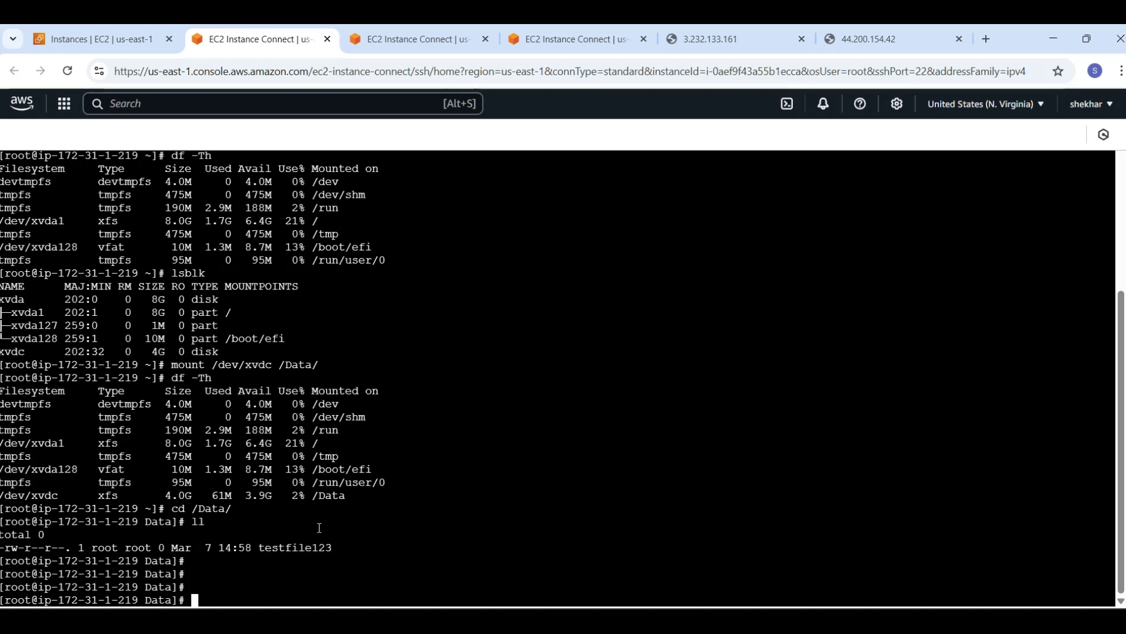
{"action": "double_click", "coordinate": [278, 546]}
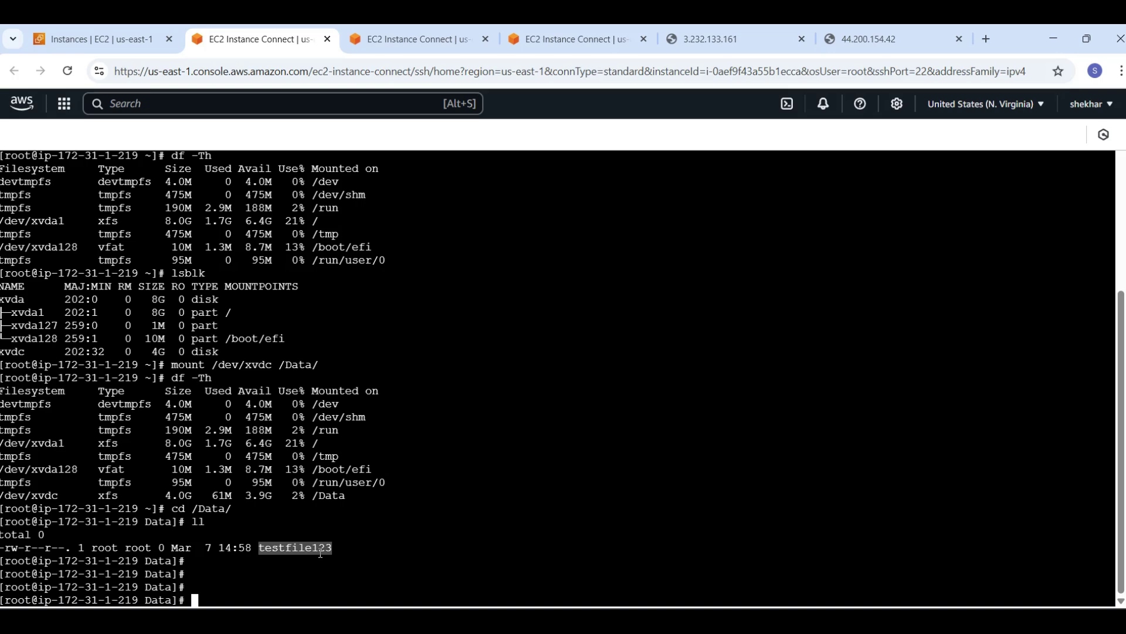
{"action": "left_click", "coordinate": [293, 512]}
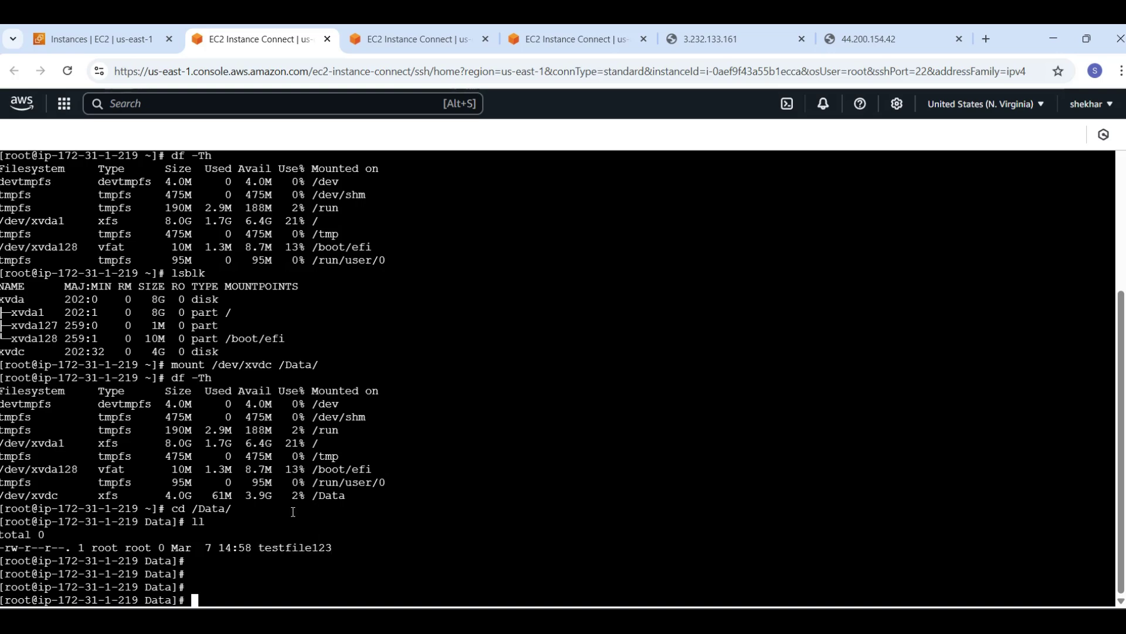
{"action": "scroll", "coordinate": [449, 336], "scroll_direction": "up", "scroll_amount": 2}
{"action": "scroll", "coordinate": [450, 336], "scroll_direction": "down", "scroll_amount": 2}
Step: Switch back to the EC2 Instances list
{"action": "left_click", "coordinate": [119, 35]}
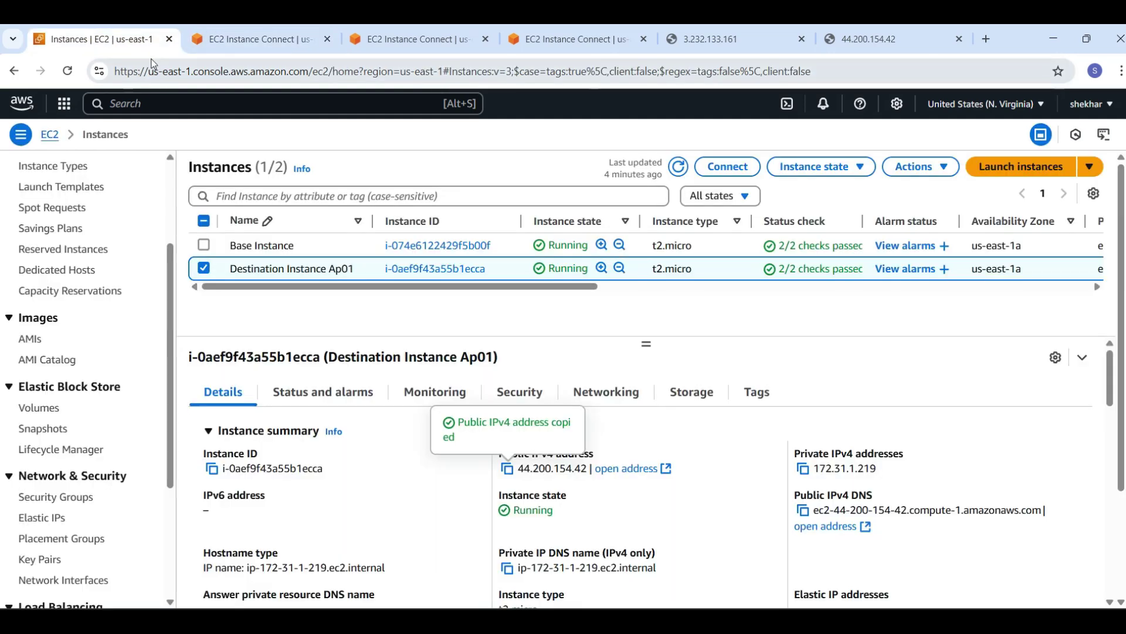